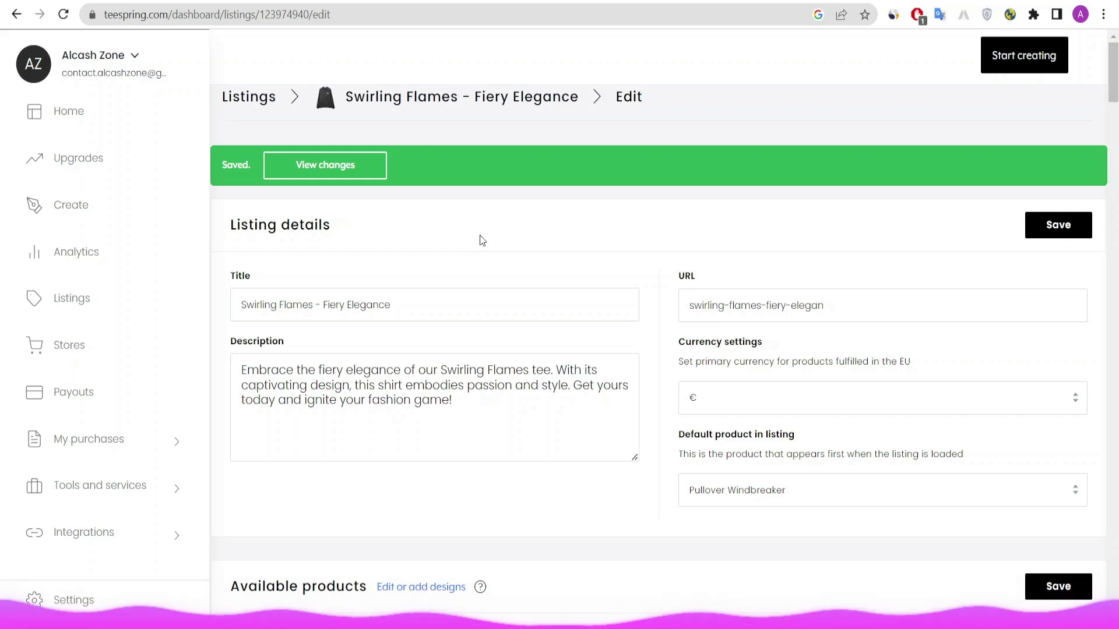
Review the Swirling Flames listing's details and first products, and the country traffic shares in the geography overlay
scroll(482, 240, "down", 10)
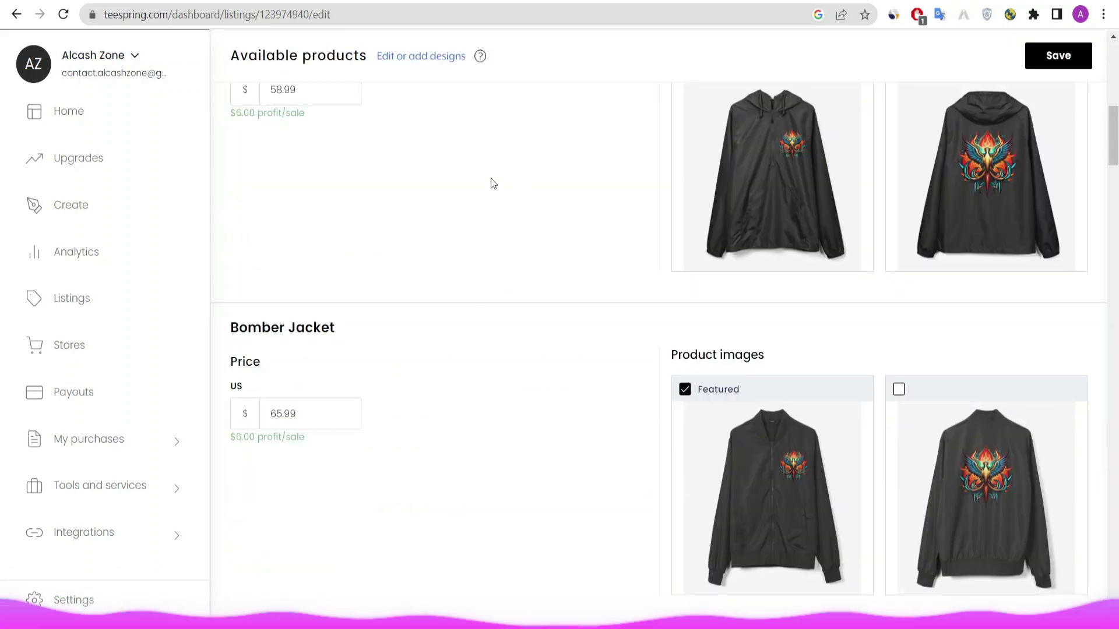
scroll(620, 268, "up", 3)
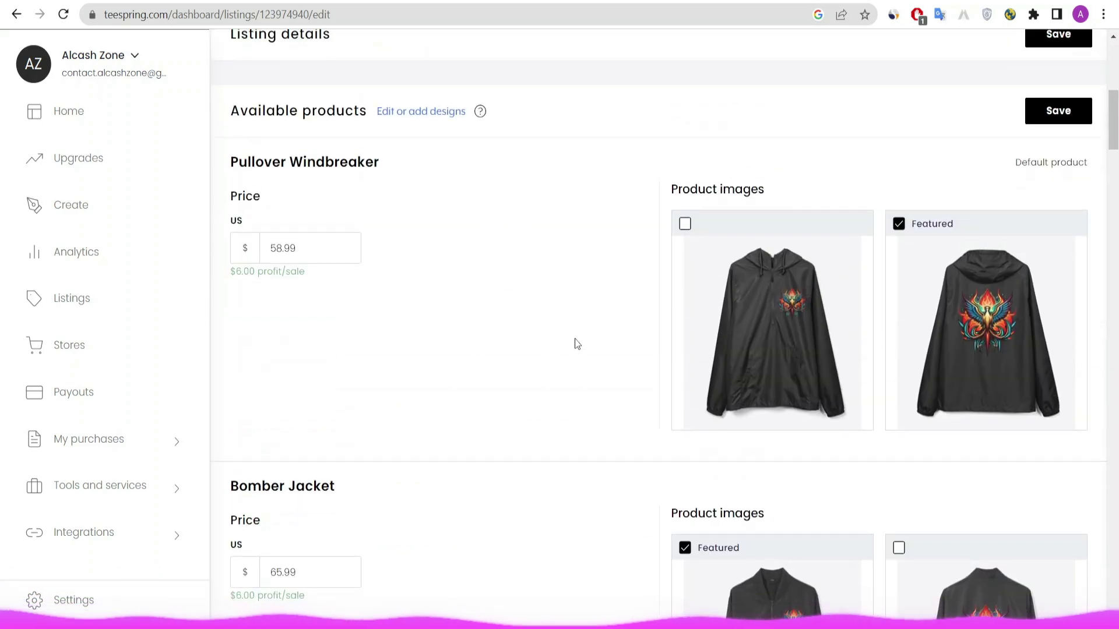
scroll(547, 343, "up", 8)
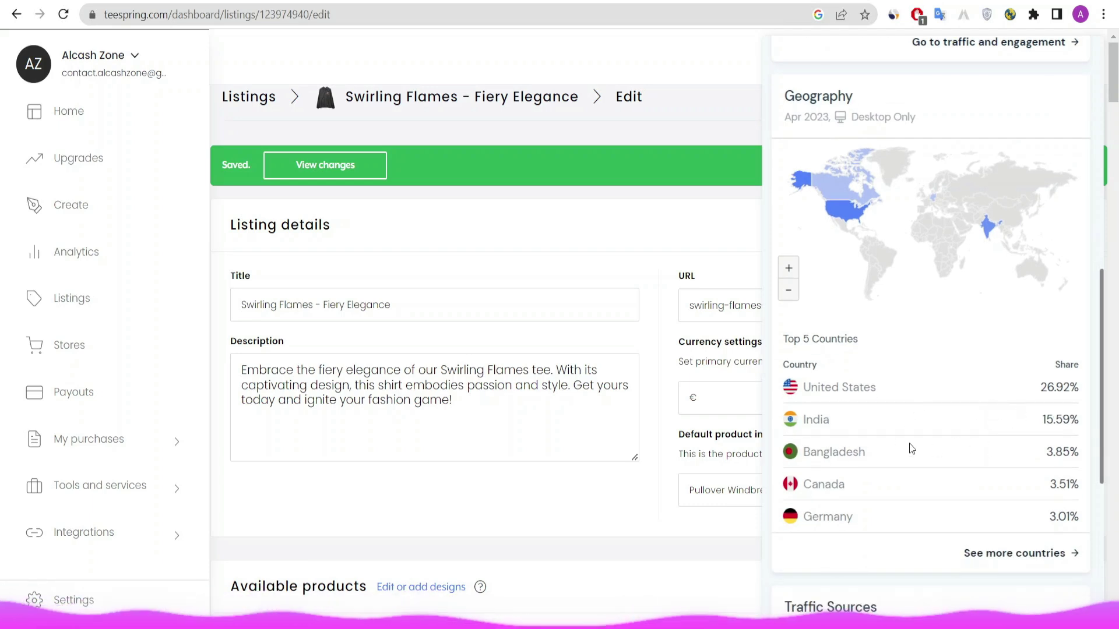
left_click_drag(1029, 419, 1066, 422)
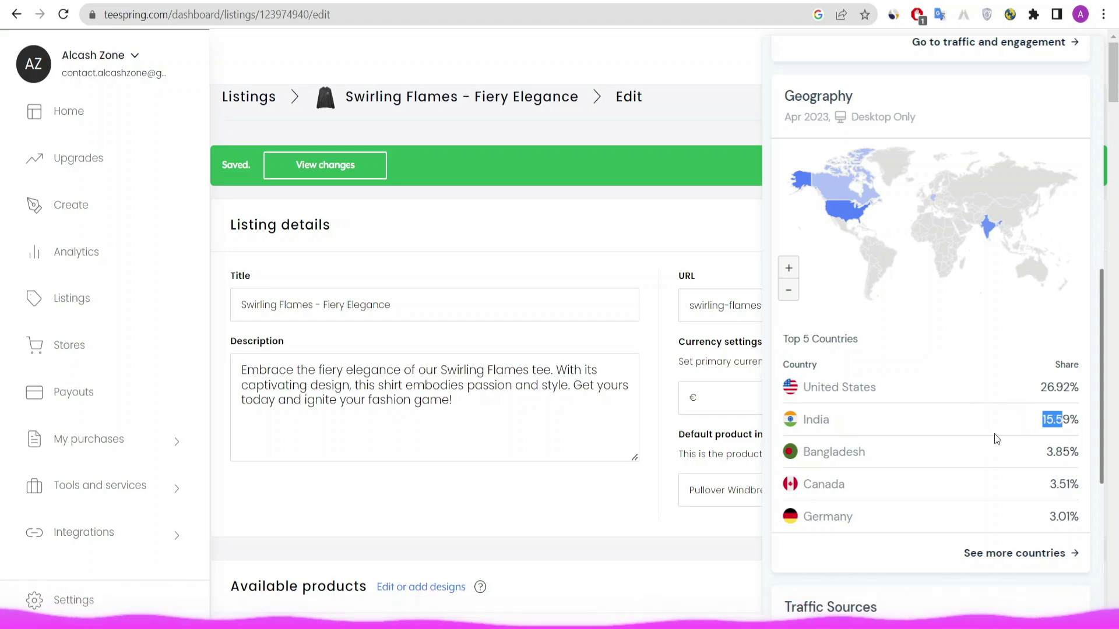
Review the prices and product images of the listing's jackets, sticker, all-over print tee and pullover hoodie
scroll(537, 402, "down", 8)
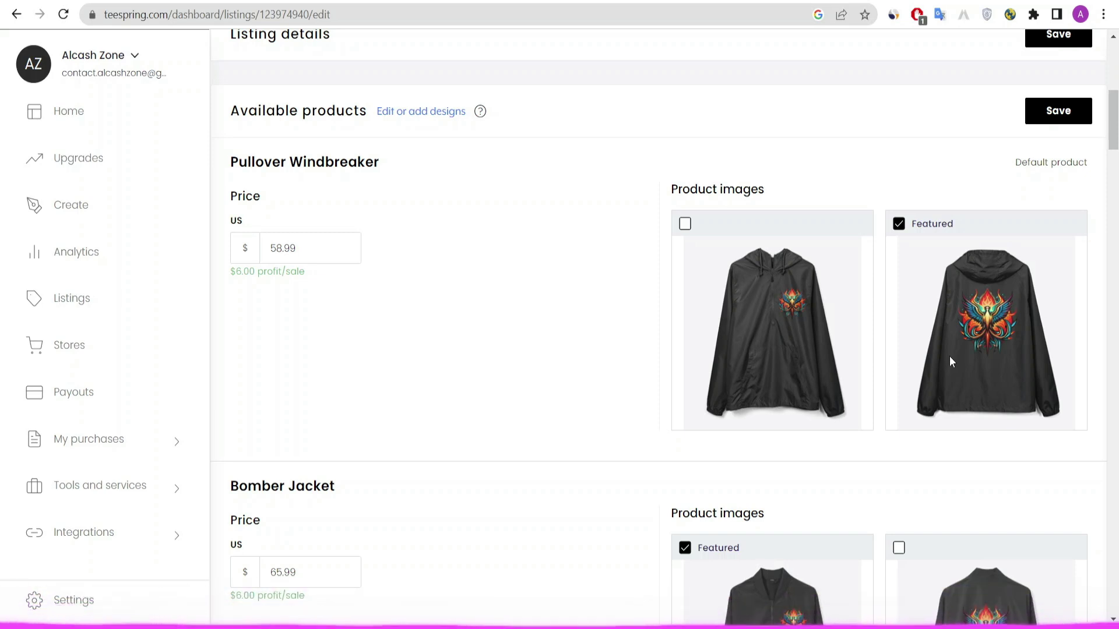
scroll(949, 355, "down", 5)
scroll(648, 362, "up", 5)
scroll(583, 396, "up", 5)
scroll(463, 453, "down", 10)
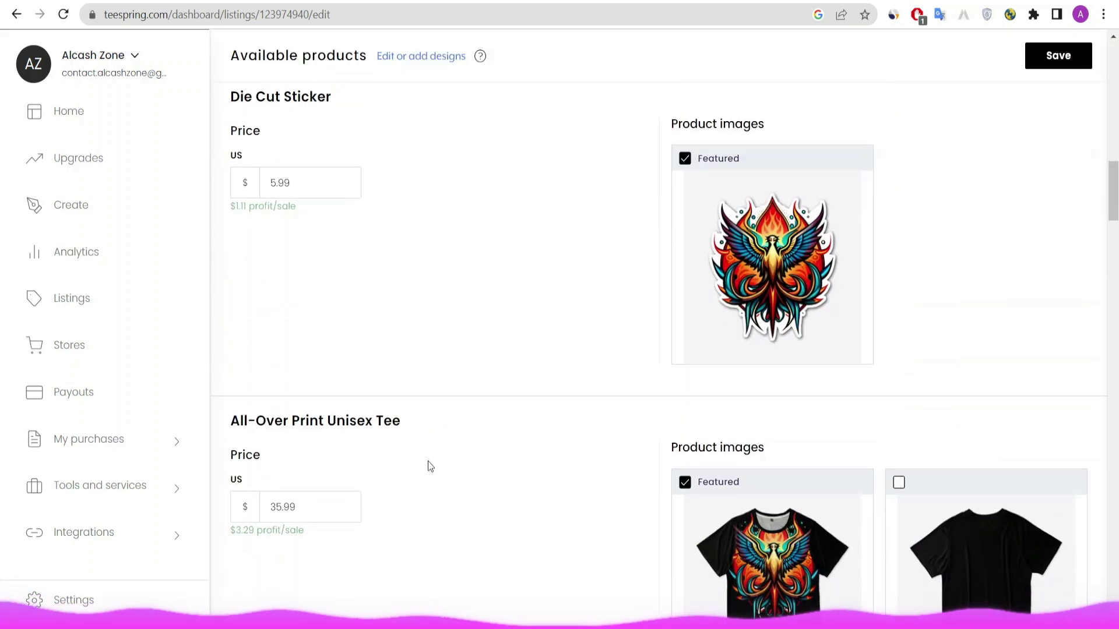
scroll(474, 414, "down", 7)
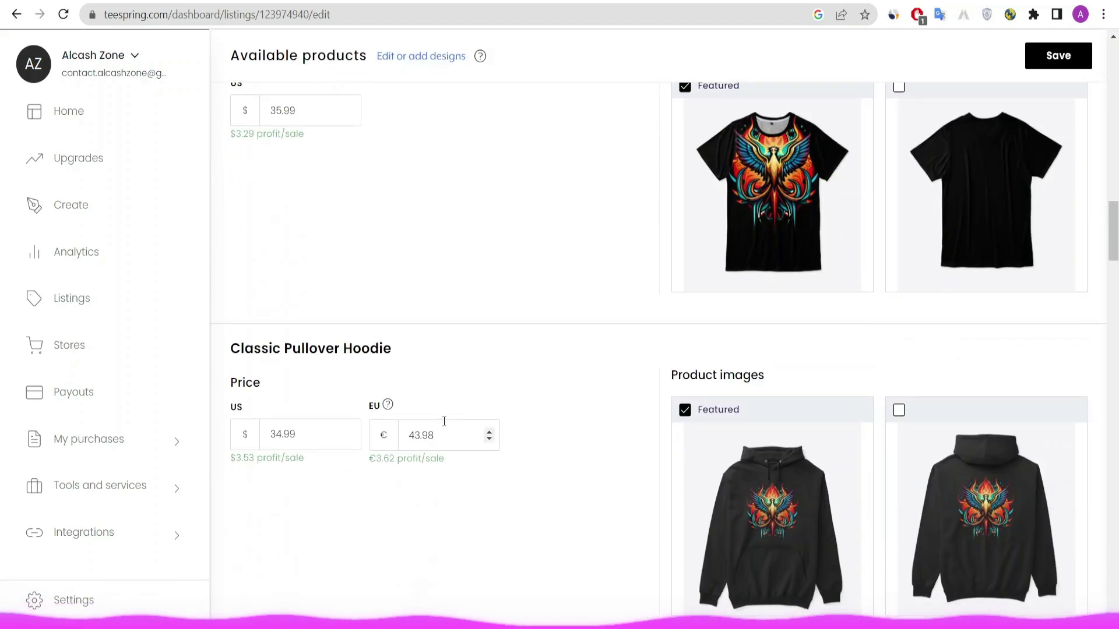
scroll(449, 411, "up", 5)
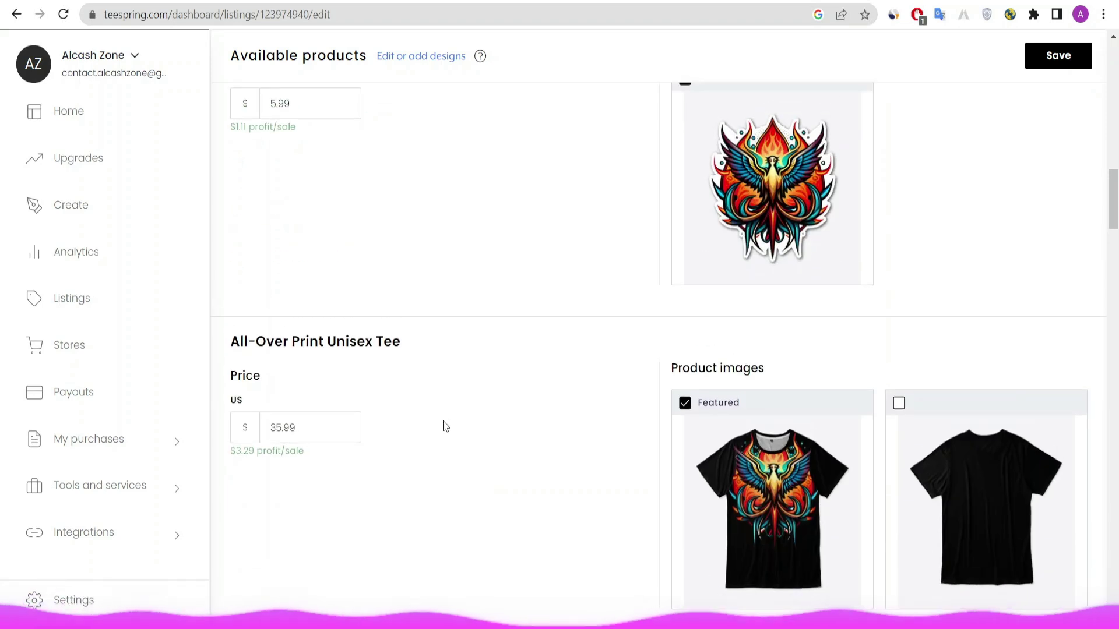
scroll(443, 443, "down", 5)
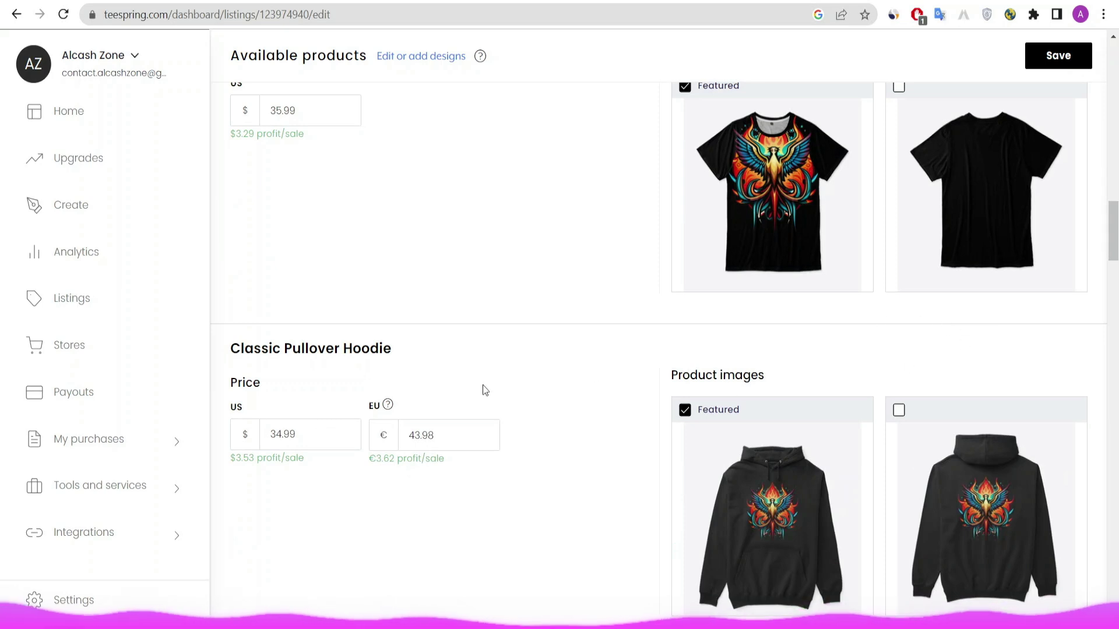
scroll(426, 374, "down", 5)
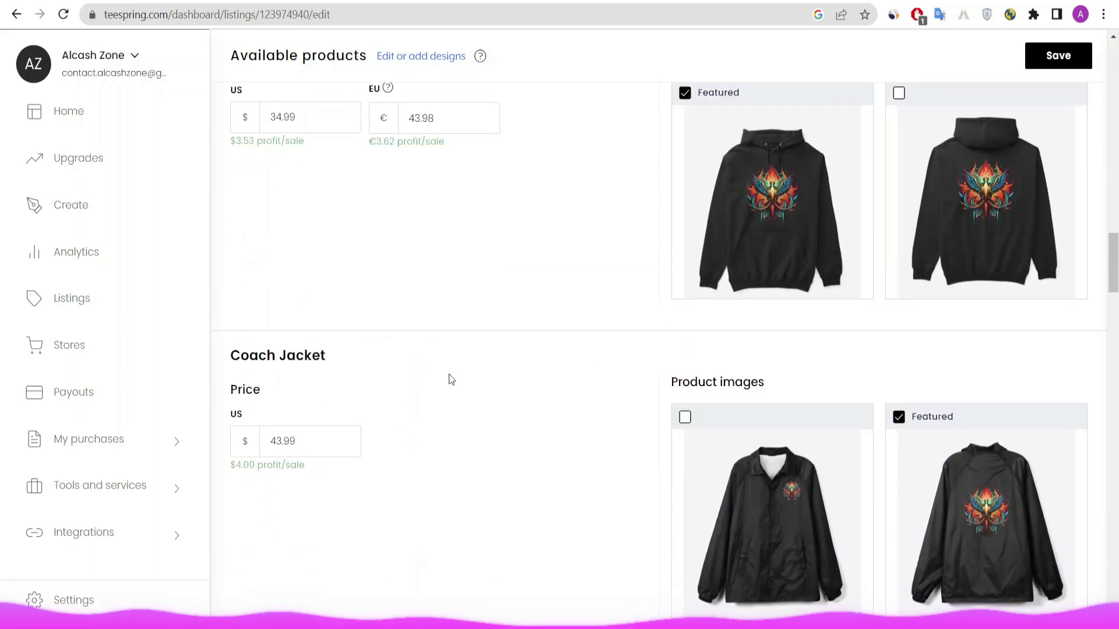
scroll(450, 375, "down", 5)
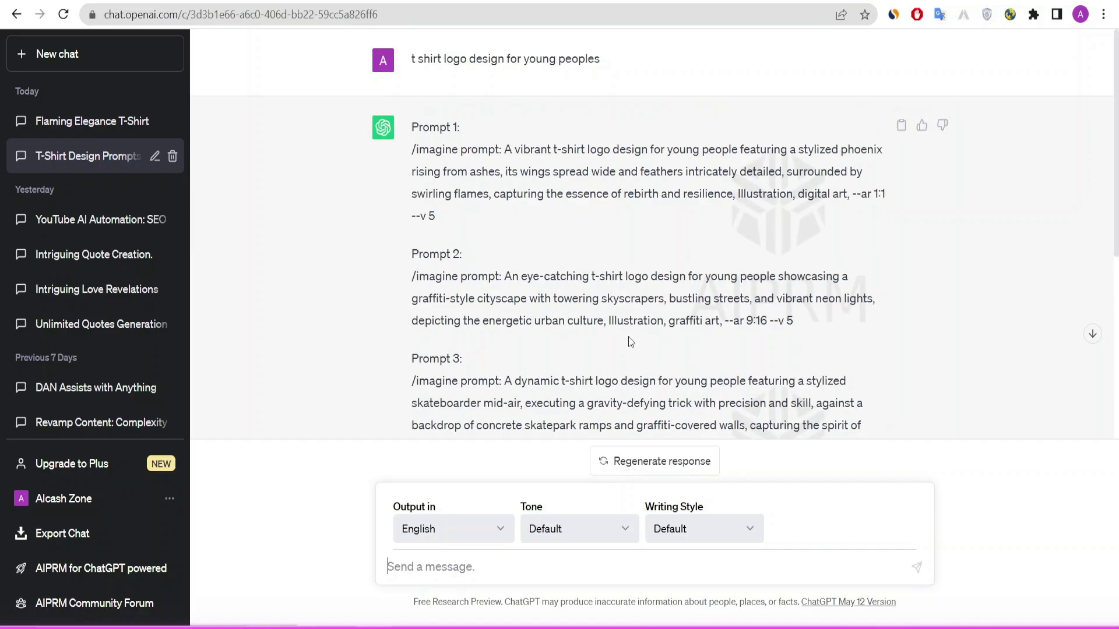
Switch to ChatGPT and read the generated prompts for T-shirt logo designs aimed at young people
scroll(628, 337, "down", 5)
scroll(631, 353, "up", 3)
scroll(635, 262, "up", 3)
scroll(637, 244, "down", 3)
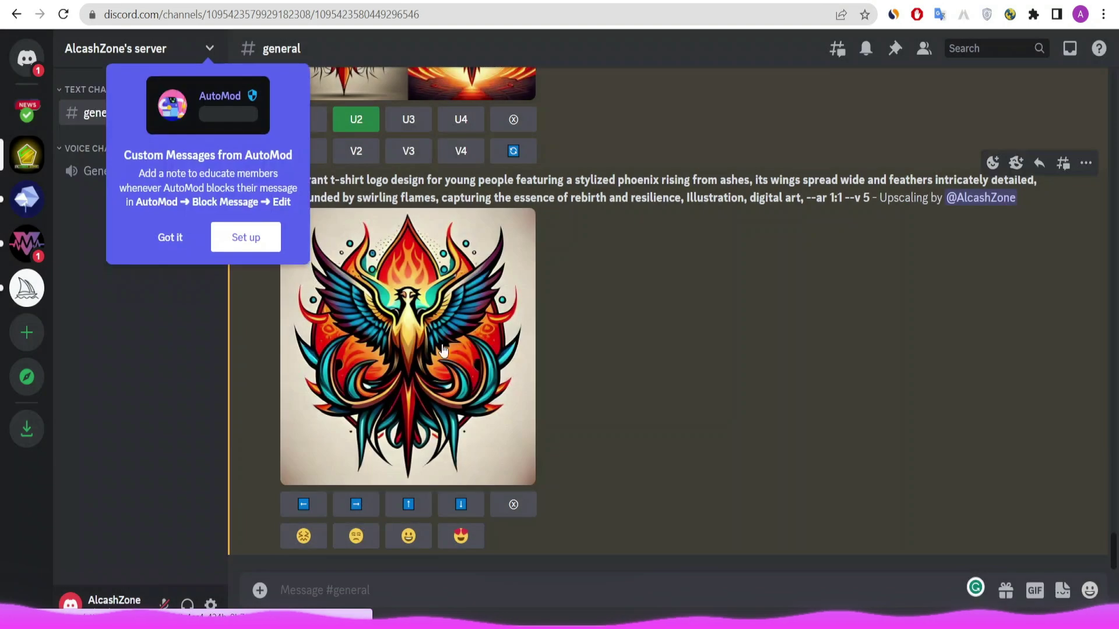
Switch to Discord and examine the four phoenix logo variations and the upscaled design generated by BlueWillow
scroll(442, 350, "up", 5)
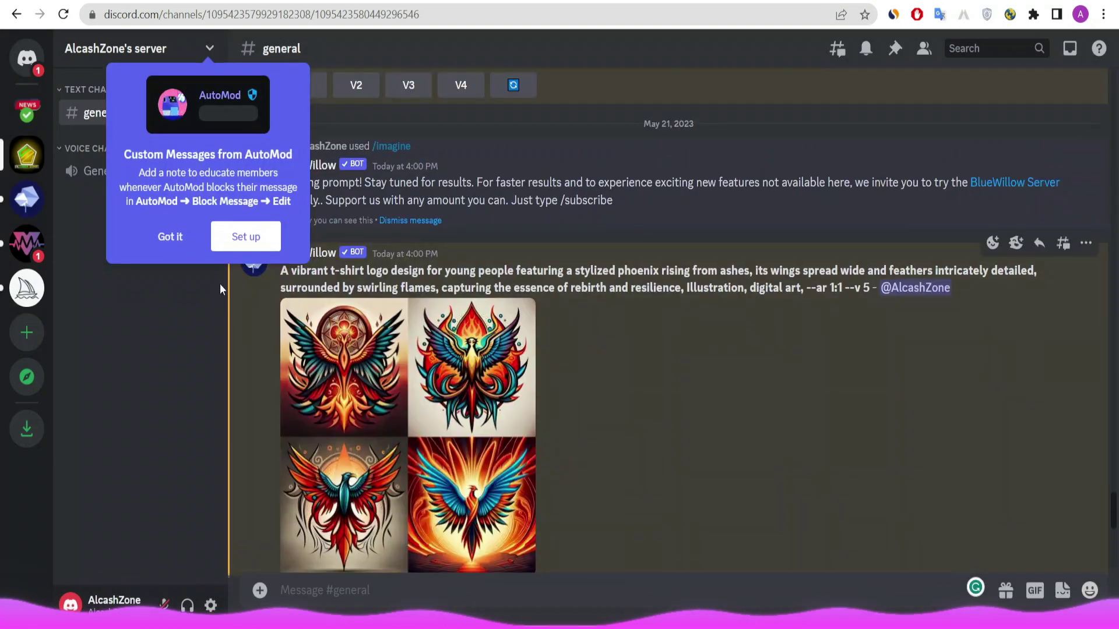
scroll(499, 361, "down", 3)
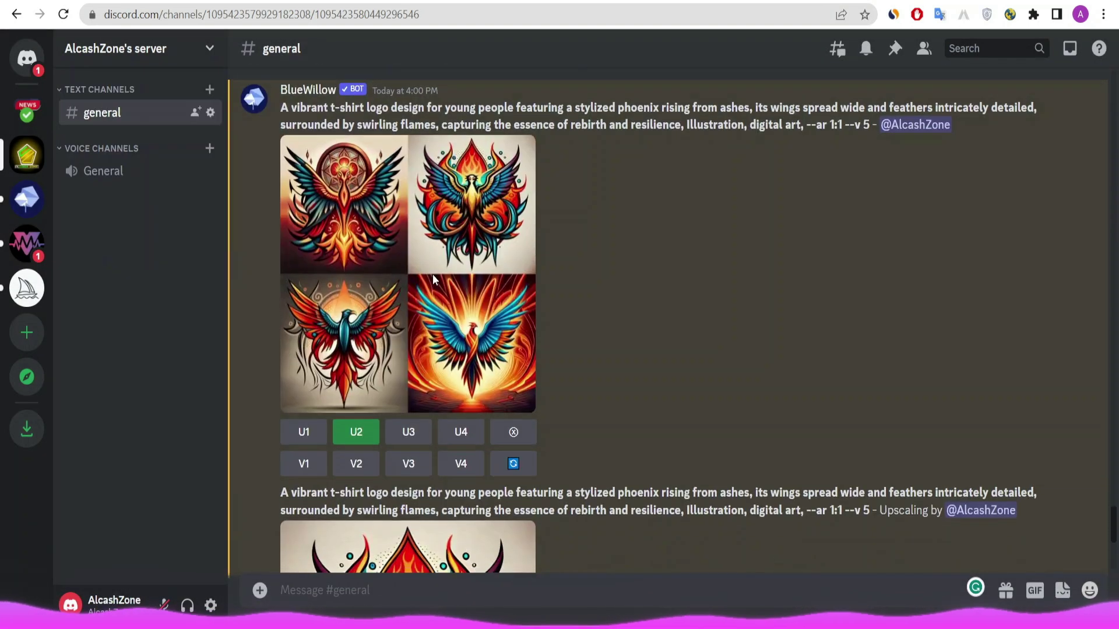
scroll(432, 274, "down", 5)
left_click(420, 353)
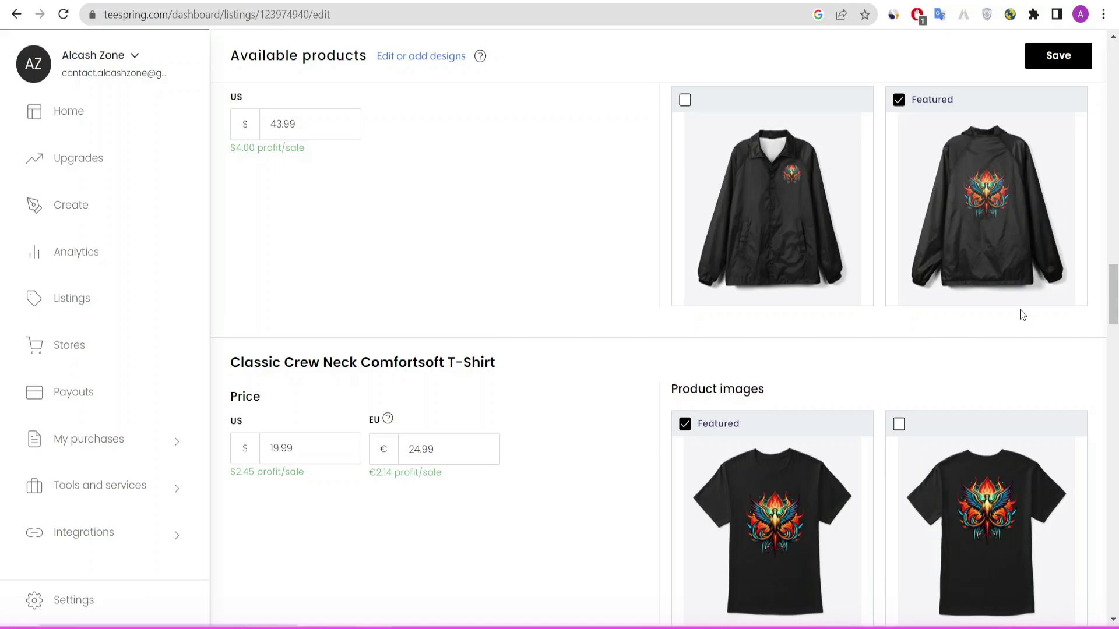
Return to the Teespring listing and review the Coach Jacket, Classic Crew Neck T-Shirt and neighbouring products
scroll(445, 405, "down", 6)
scroll(741, 403, "up", 6)
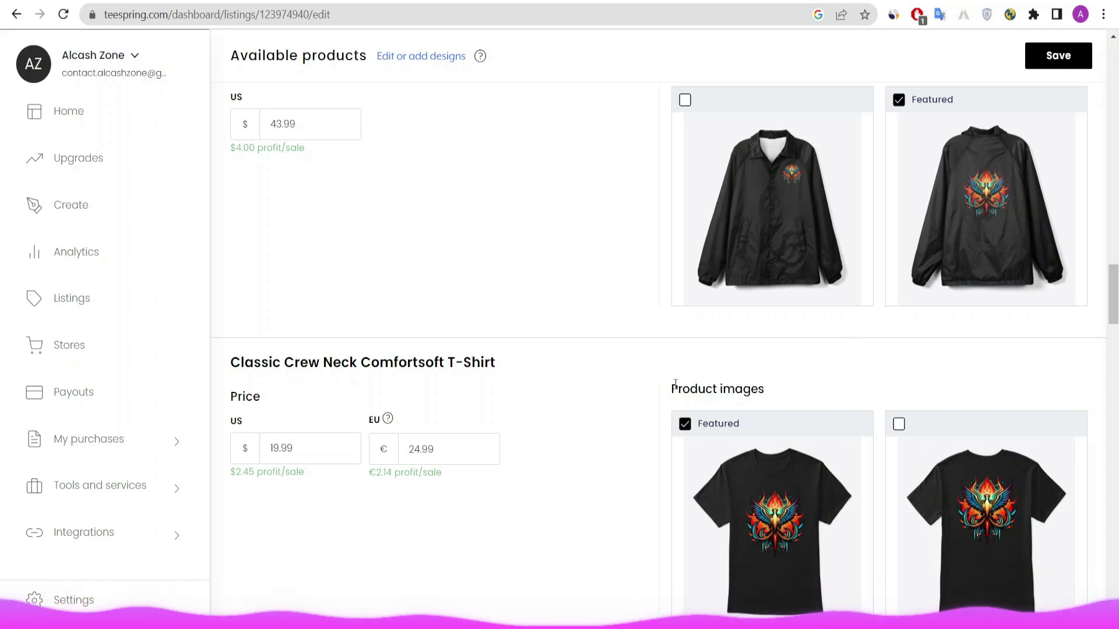
left_click_drag(1114, 298, 1114, 333)
scroll(483, 354, "up", 10)
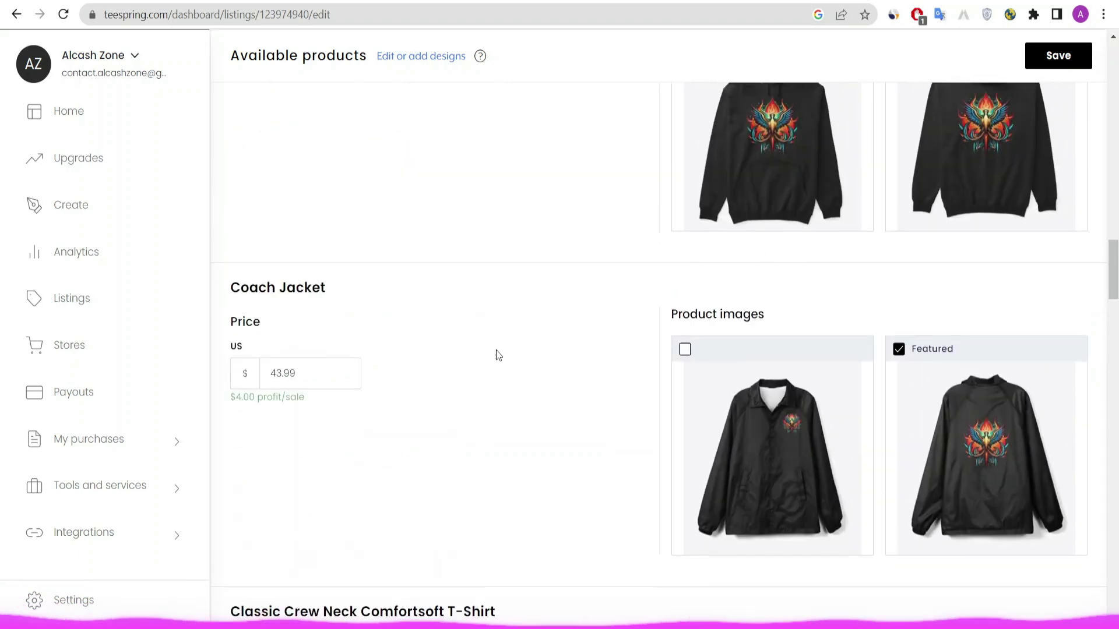
scroll(495, 352, "down", 6)
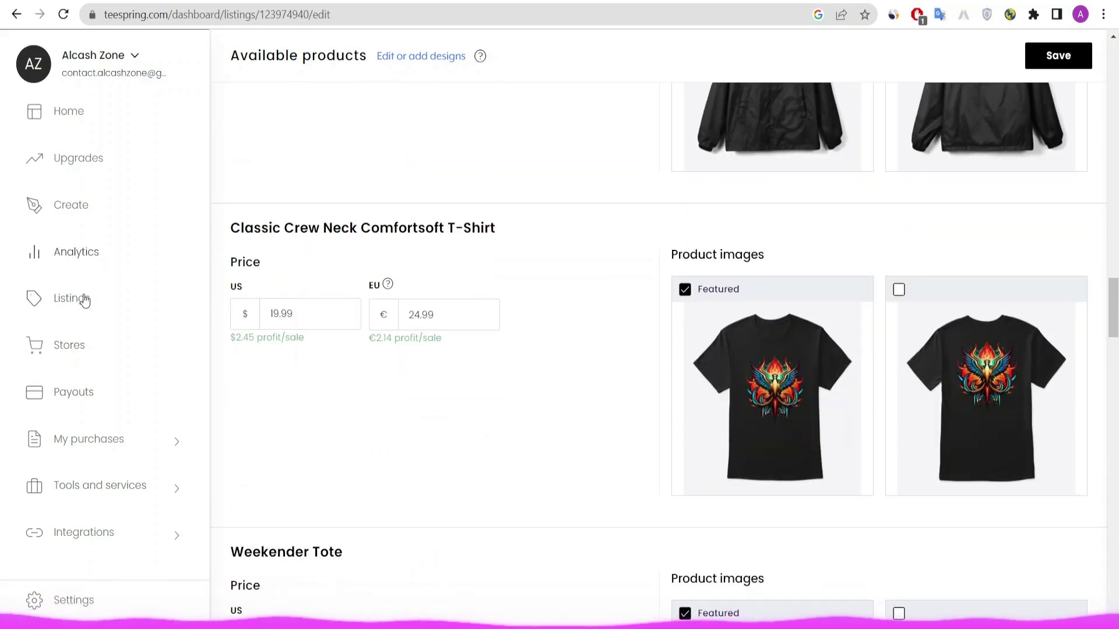
scroll(536, 435, "down", 1)
Look over the Simple Steps outline in the document and the phoenix design in Discord
scroll(535, 435, "down", 10)
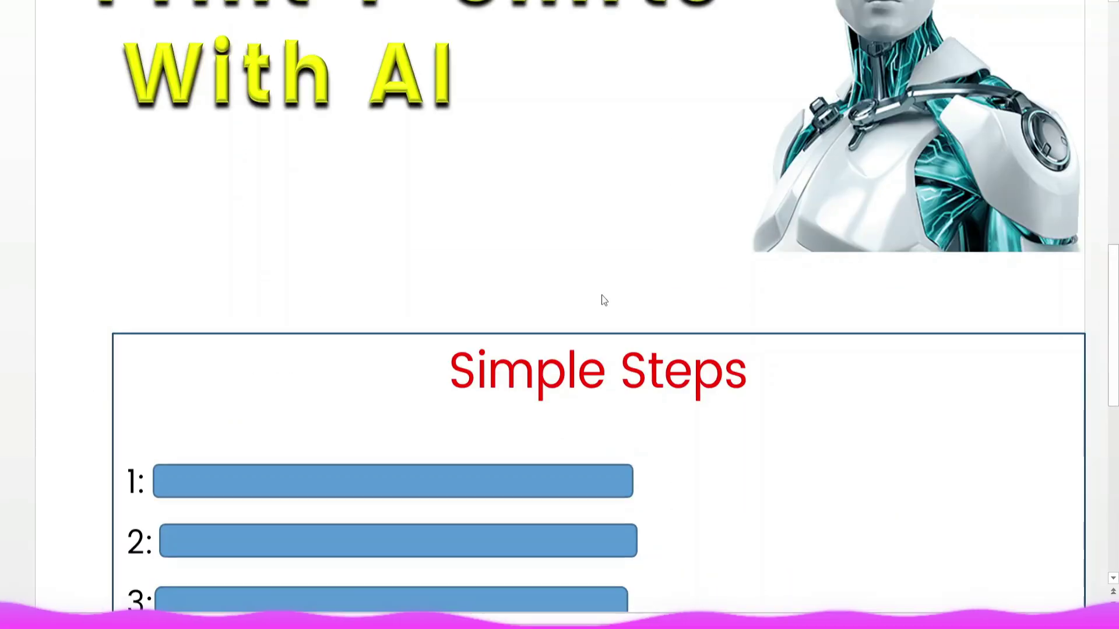
scroll(648, 326, "up", 3)
scroll(519, 336, "down", 3)
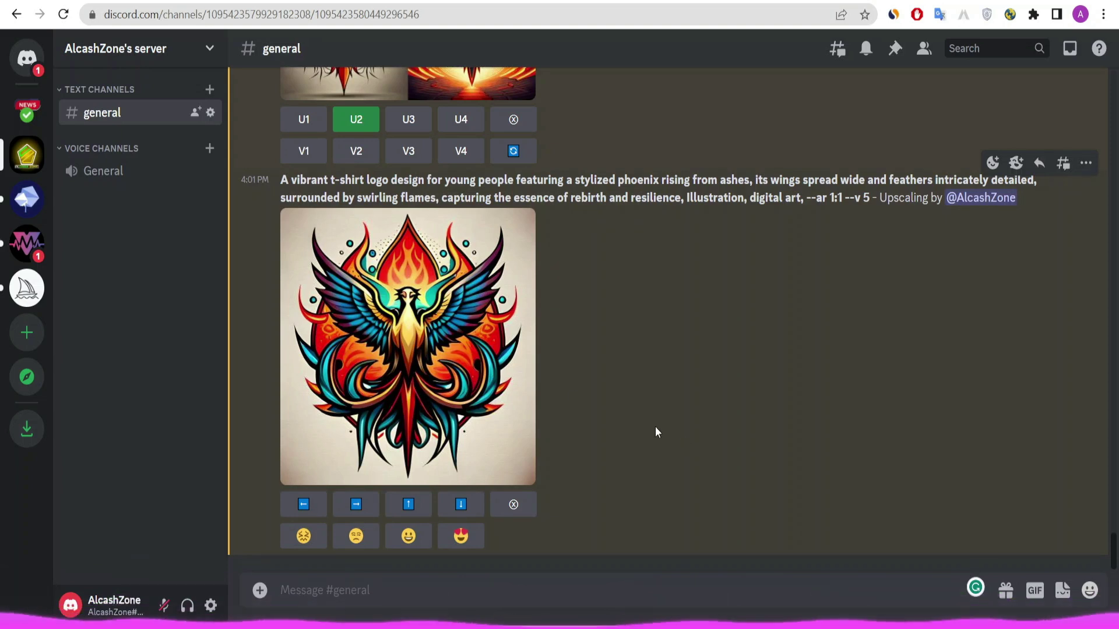
scroll(671, 419, "up", 5)
scroll(623, 355, "down", 5)
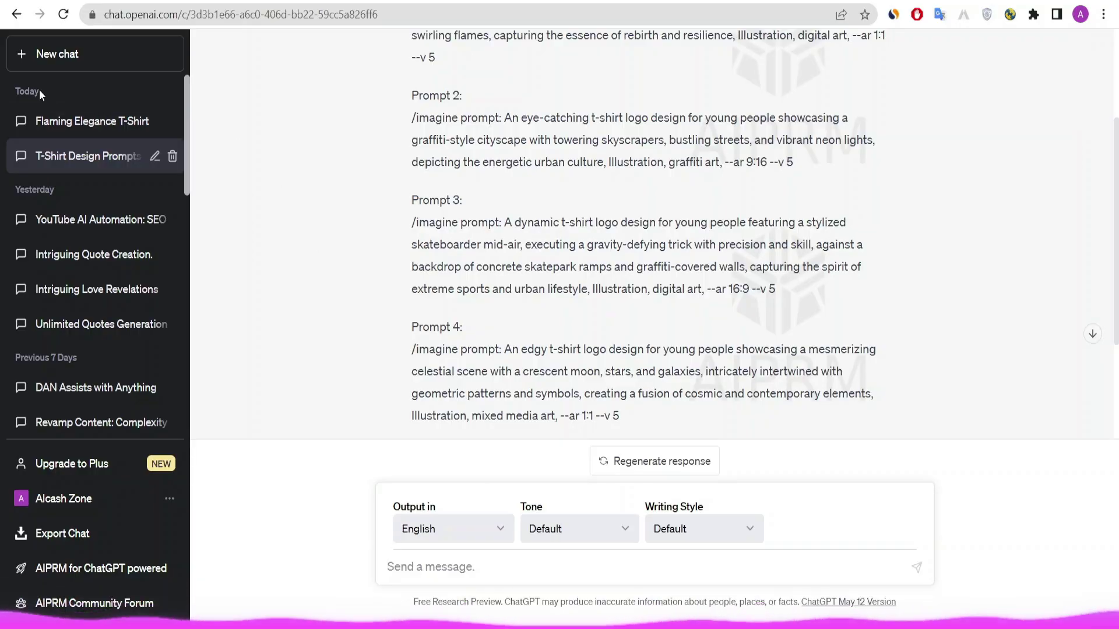
Start a new ChatGPT chat, and search the web for "aiprm for chatgpt" to open the extension's Chrome Web Store page
left_click(69, 61)
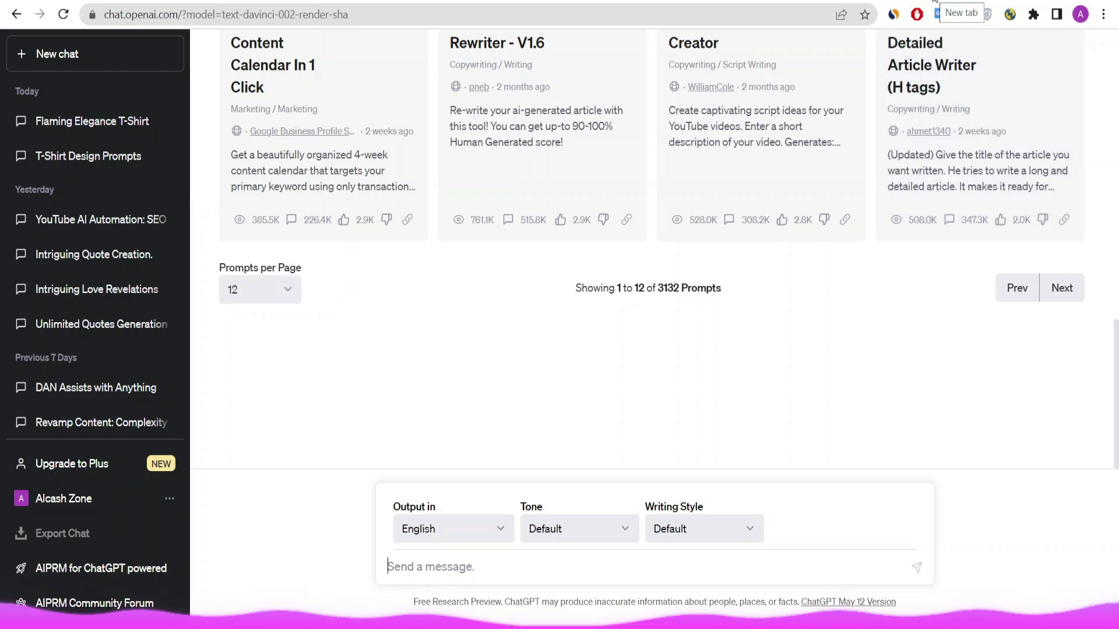
key("ctrl+t")
type("aiprm")
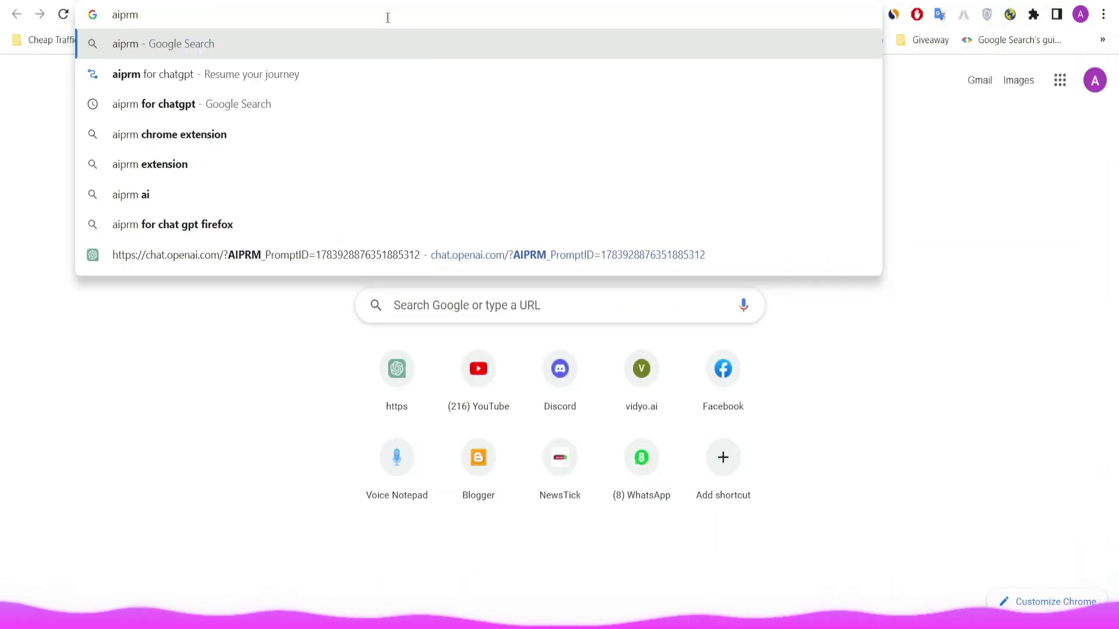
key("Down")
key("Down")
key("Return")
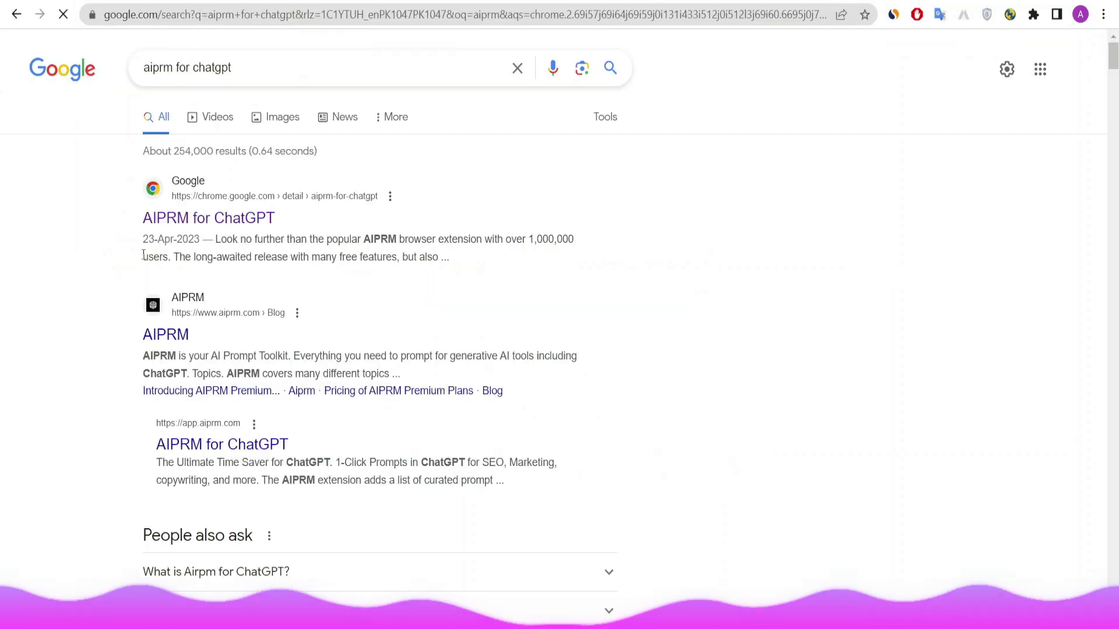
left_click(193, 224)
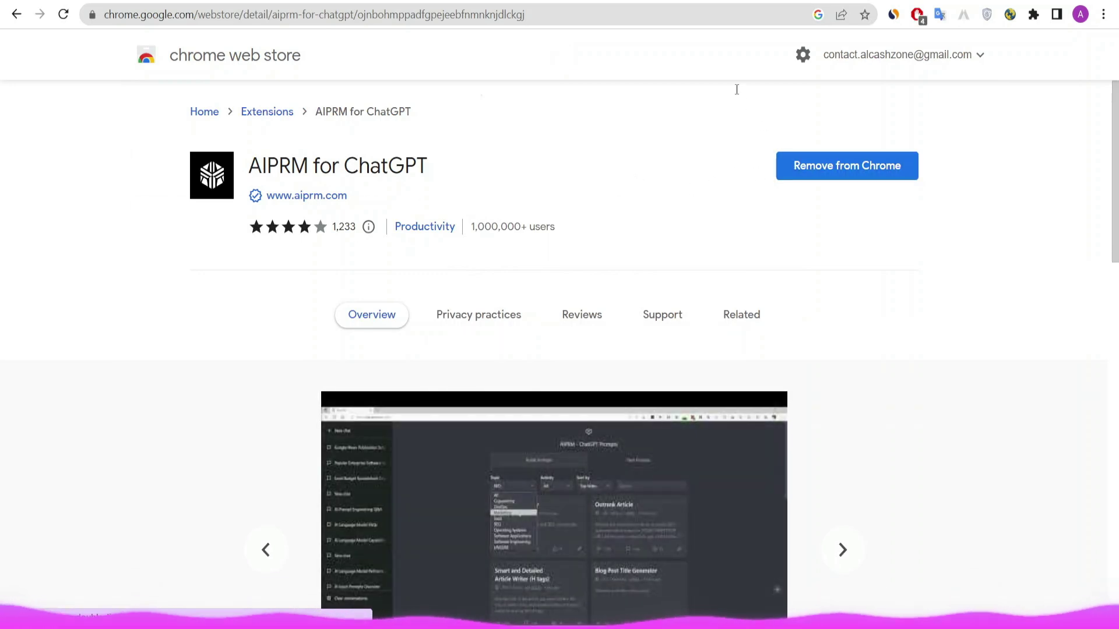
Return to the new ChatGPT chat and select the Midjourney Prompt Generator from the public AIPRM prompts
left_click(669, 3)
scroll(294, 416, "up", 10)
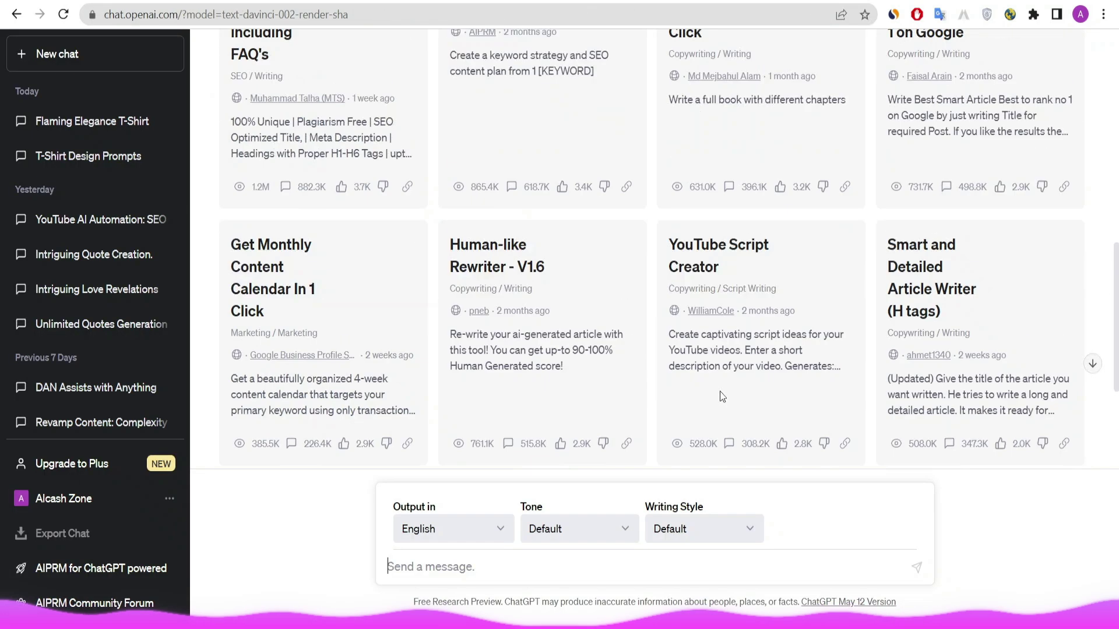
scroll(606, 274, "down", 7)
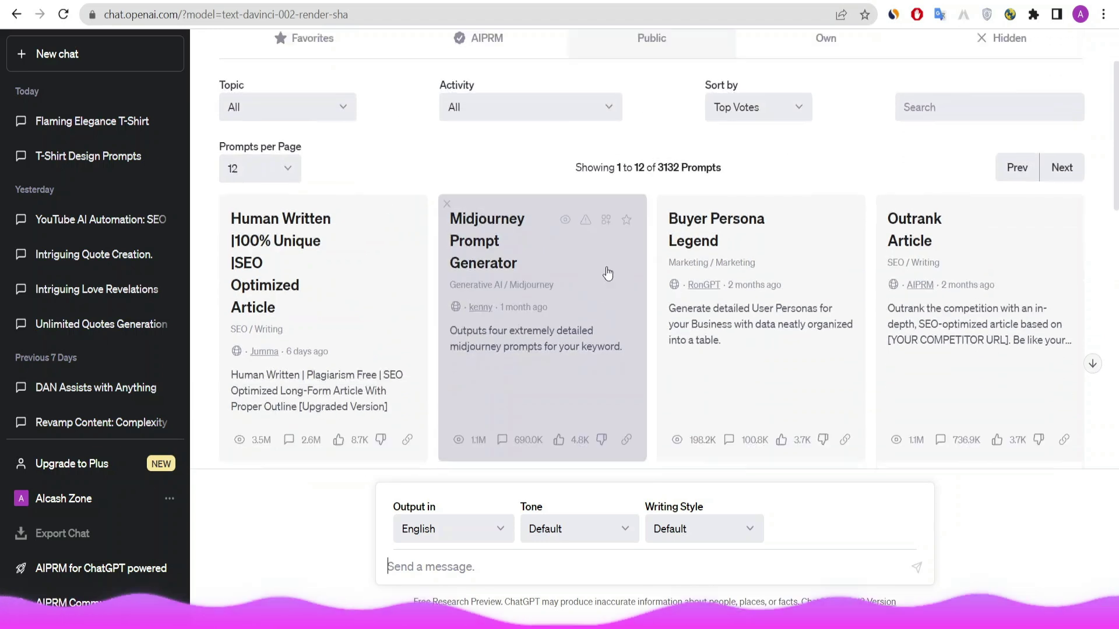
scroll(612, 317, "up", 8)
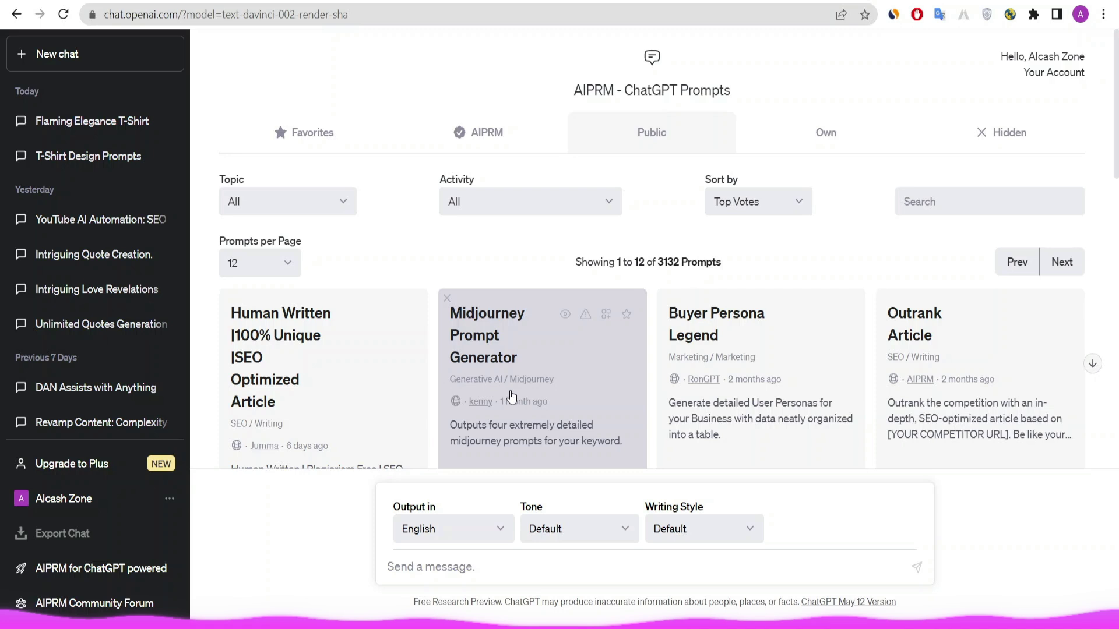
left_click(935, 203)
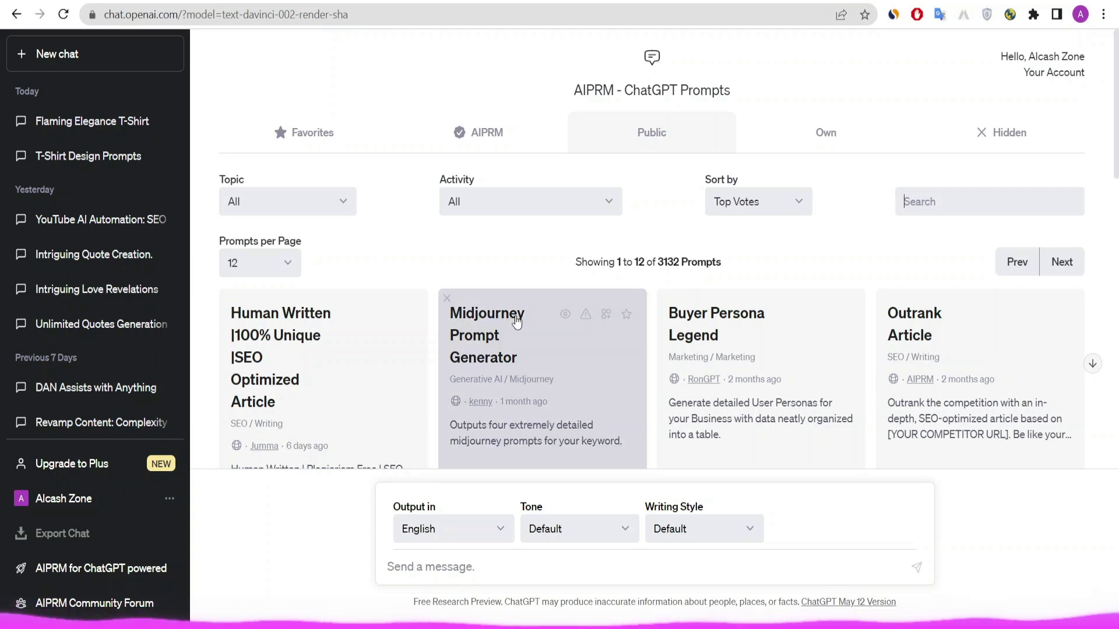
left_click(512, 376)
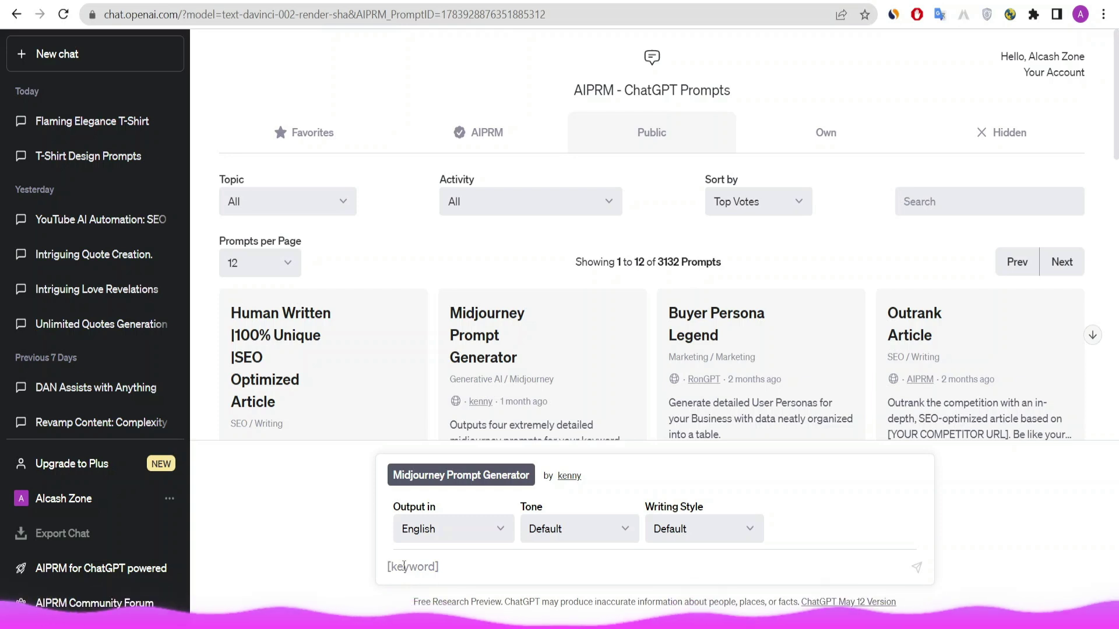
Submit the keyword "firey logo design for t shirts" to the Midjourney Prompt Generator
type("firey")
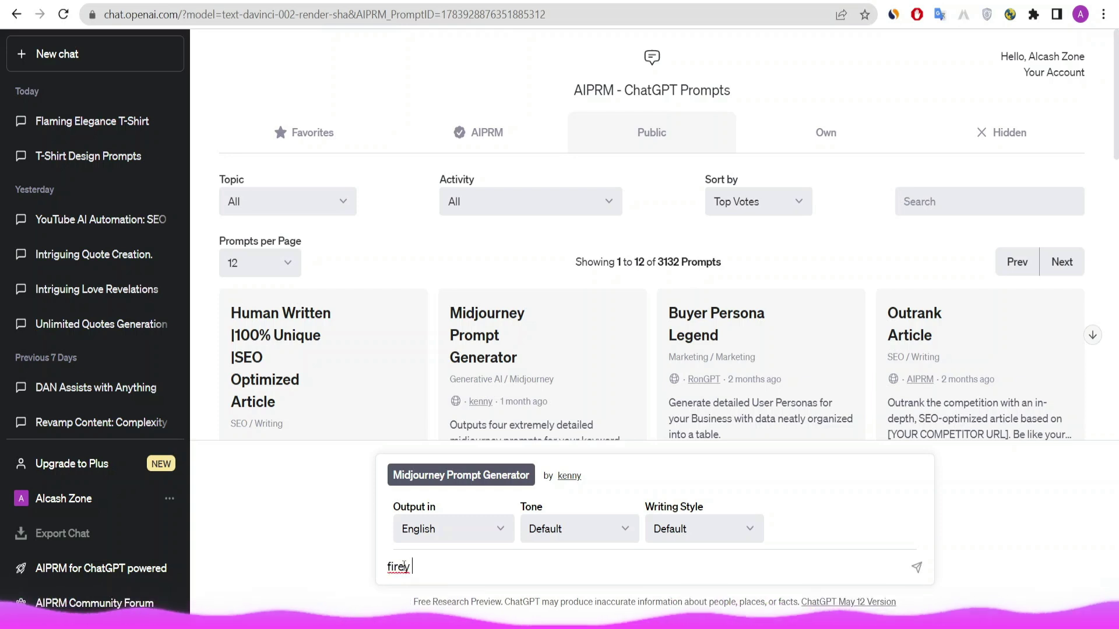
type(" logo desi")
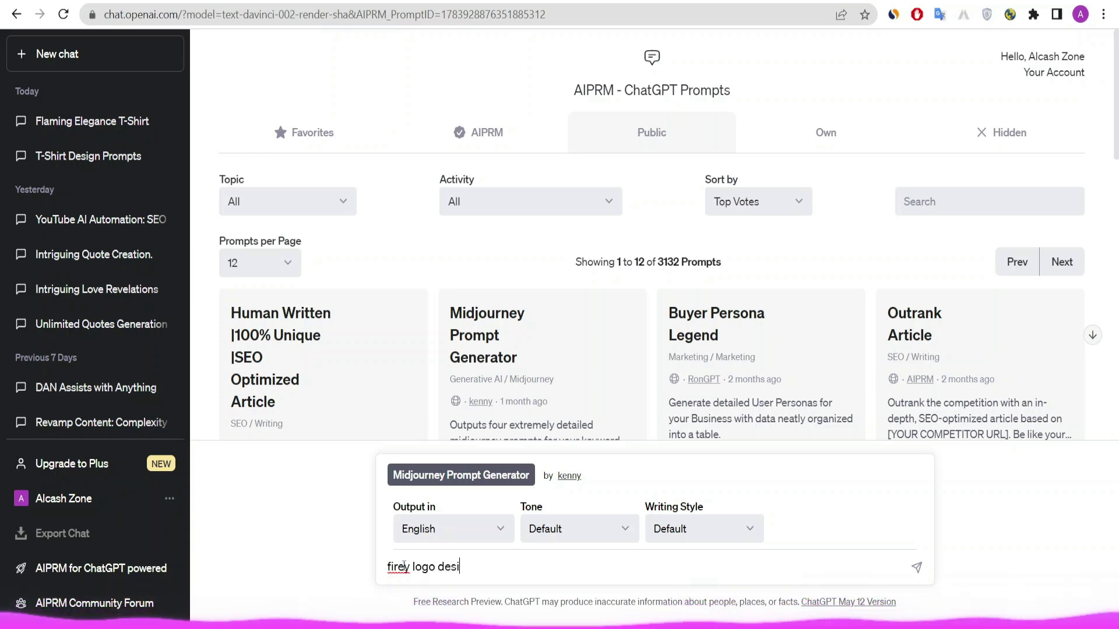
type("gn for t shirts")
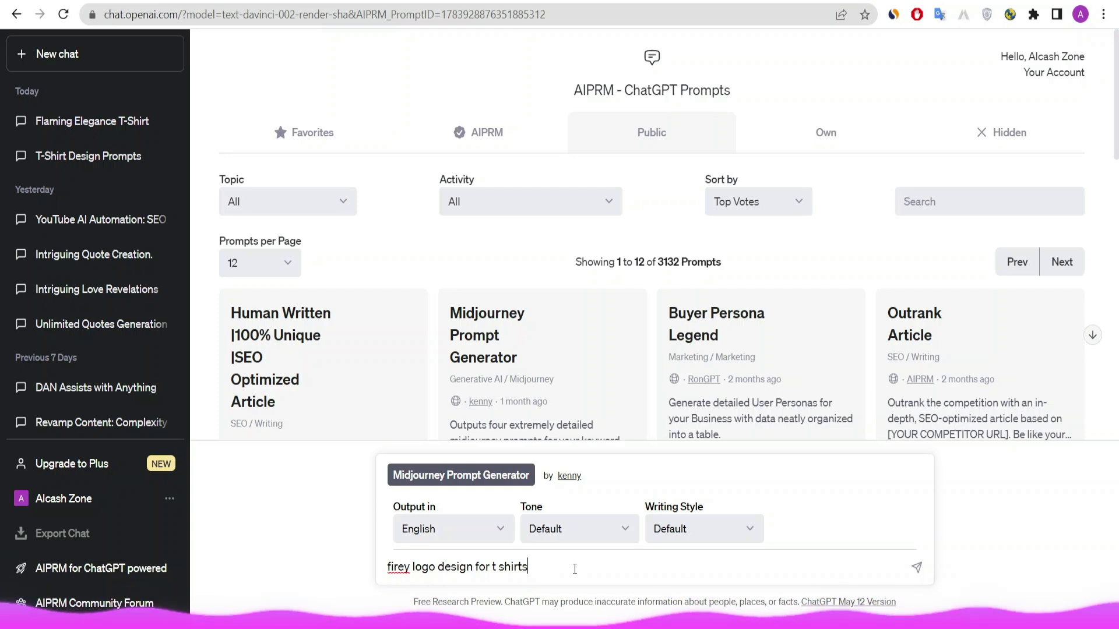
left_click(918, 572)
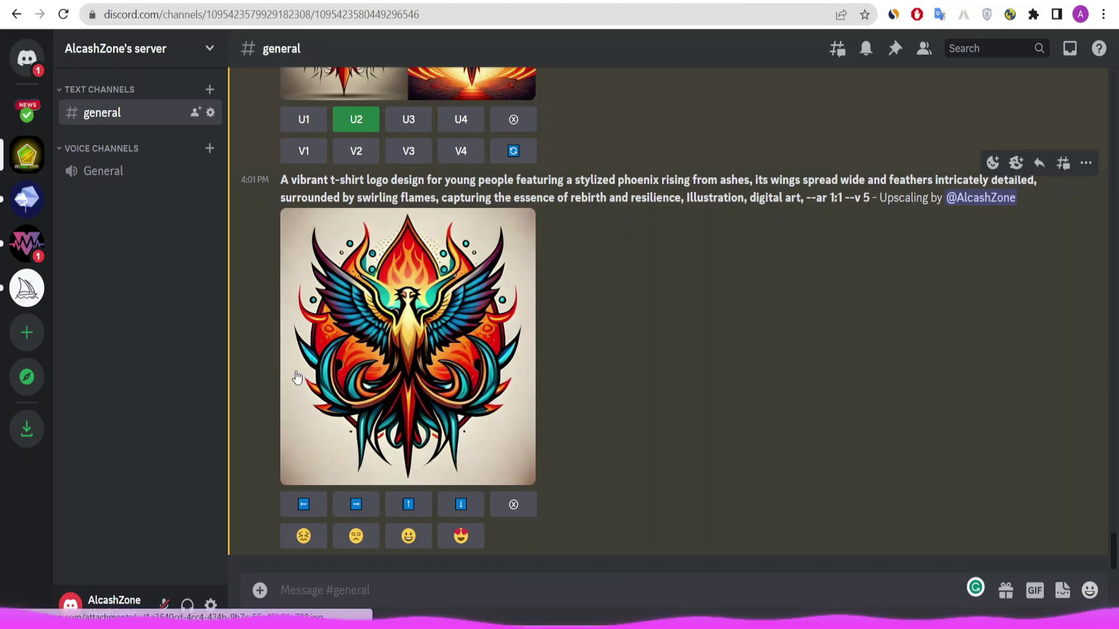
Open the BlueWillow server in Discord
left_click(23, 198)
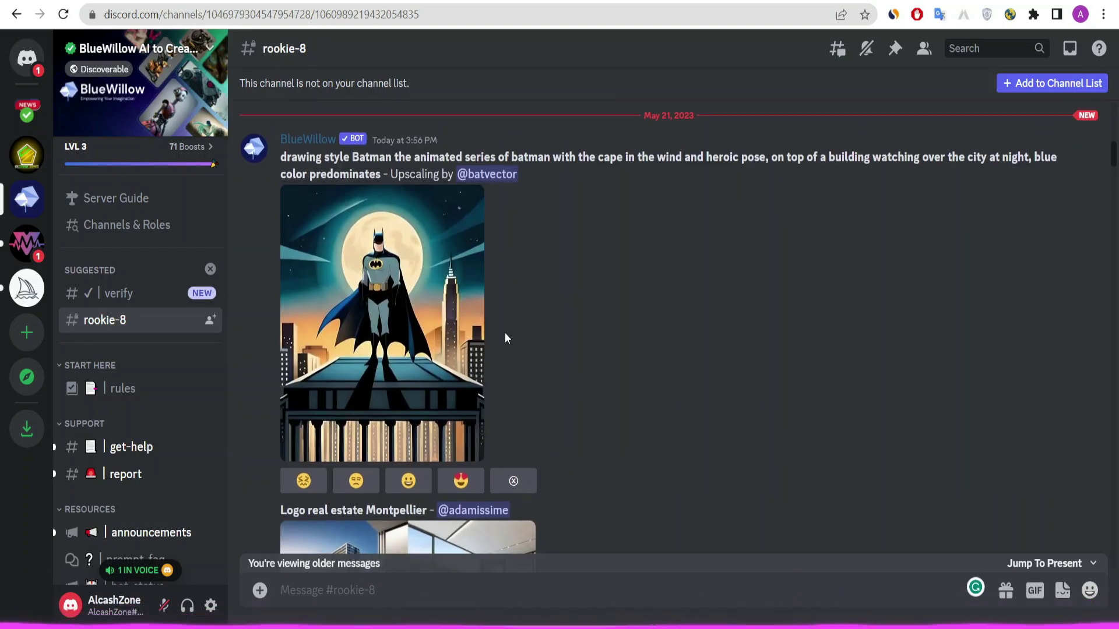
scroll(505, 332, "down", 10)
scroll(410, 380, "down", 6)
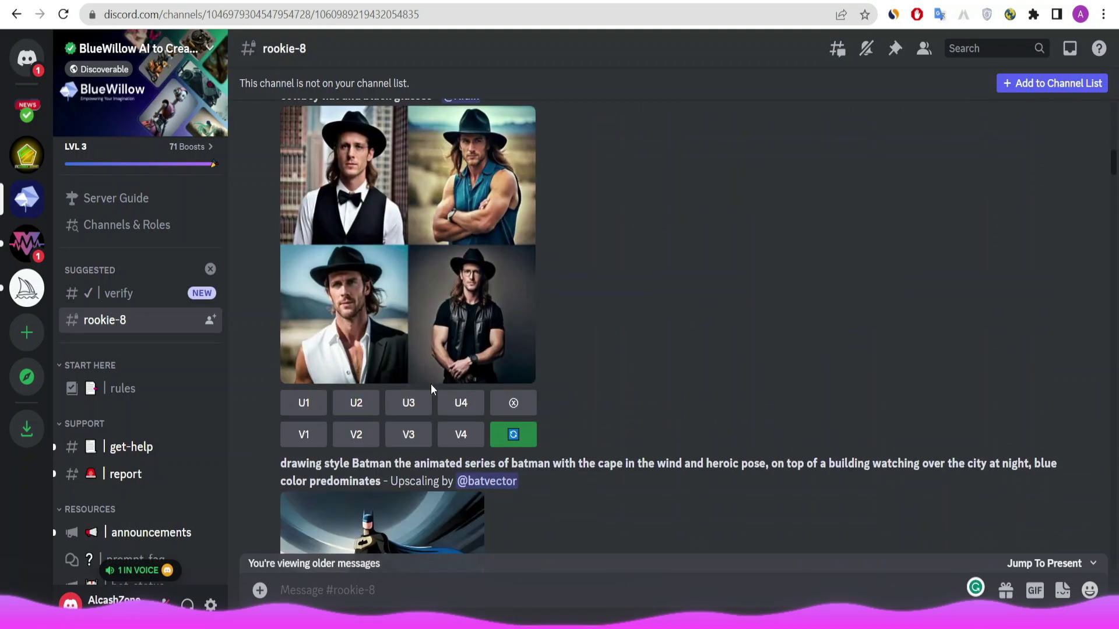
scroll(478, 367, "down", 15)
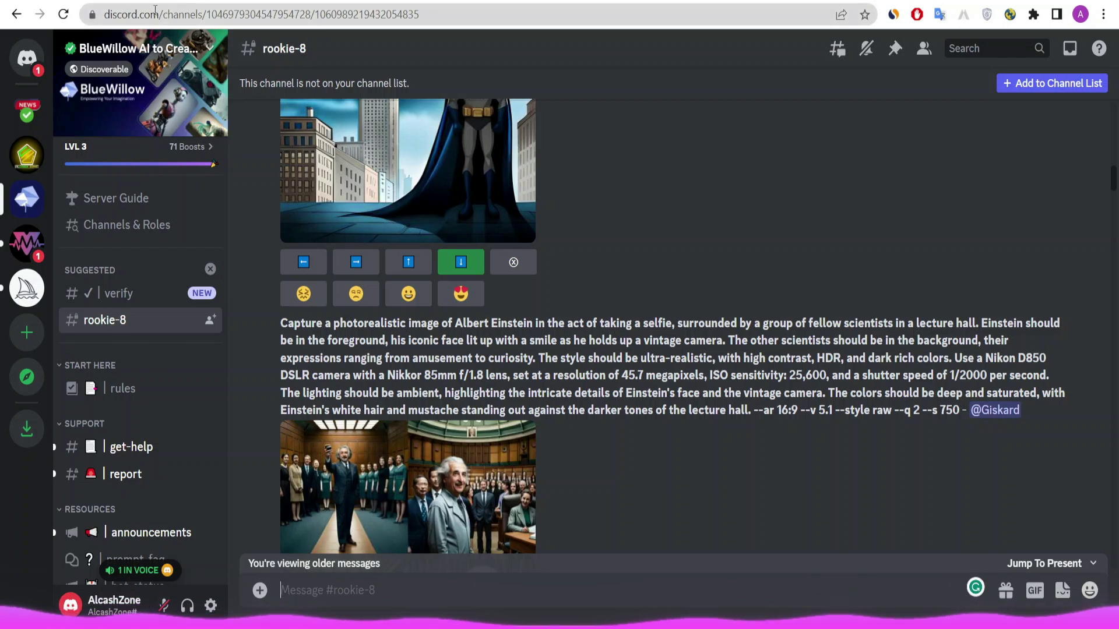
left_click(23, 344)
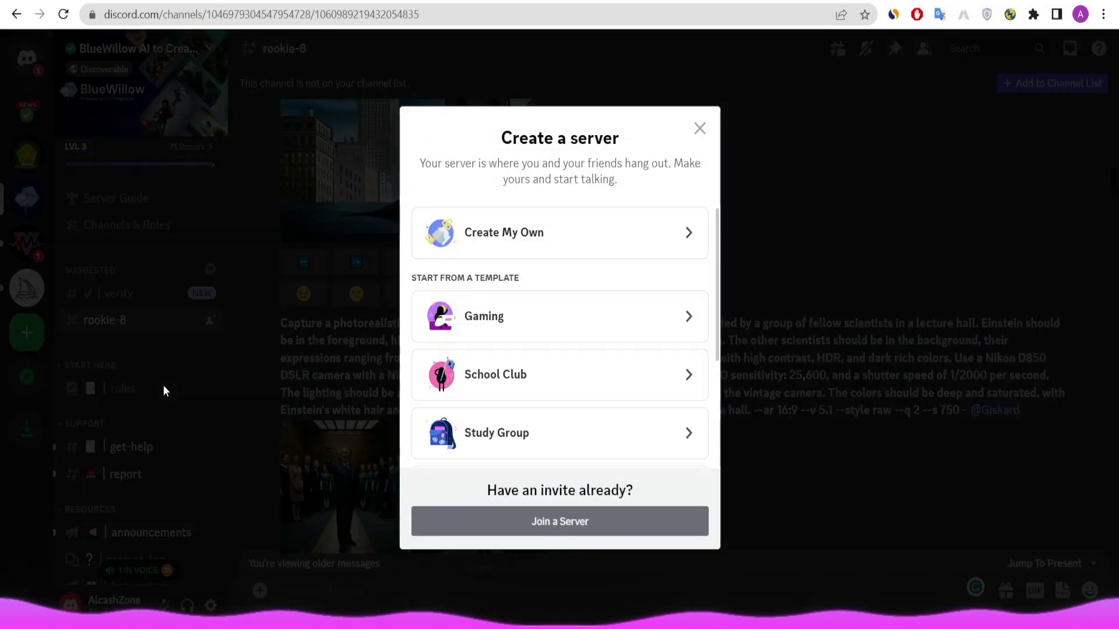
left_click(575, 522)
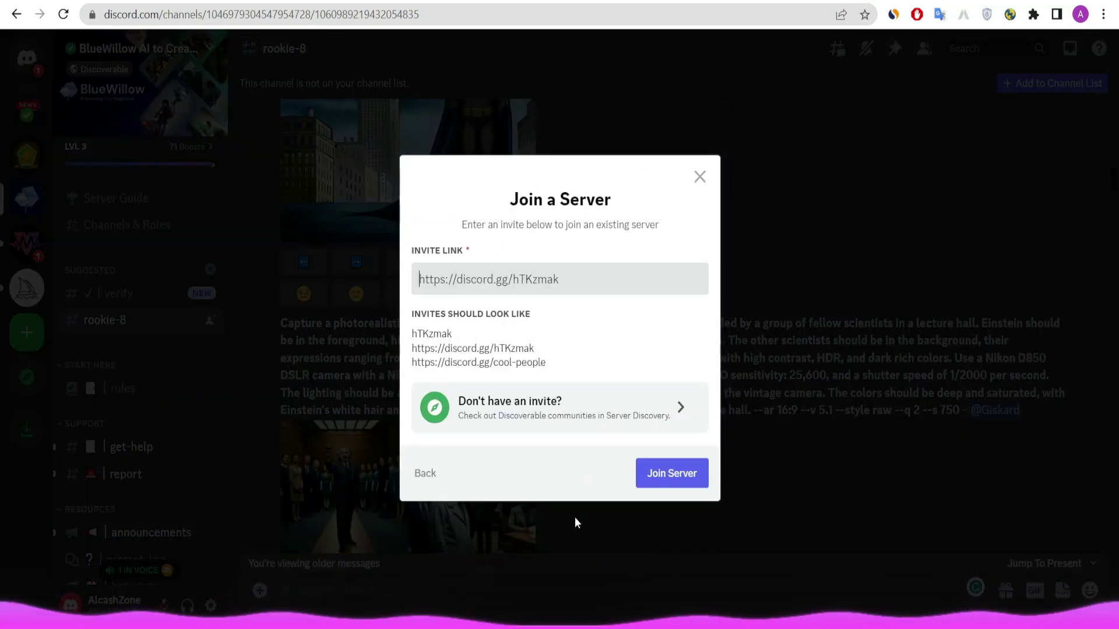
left_click(670, 477)
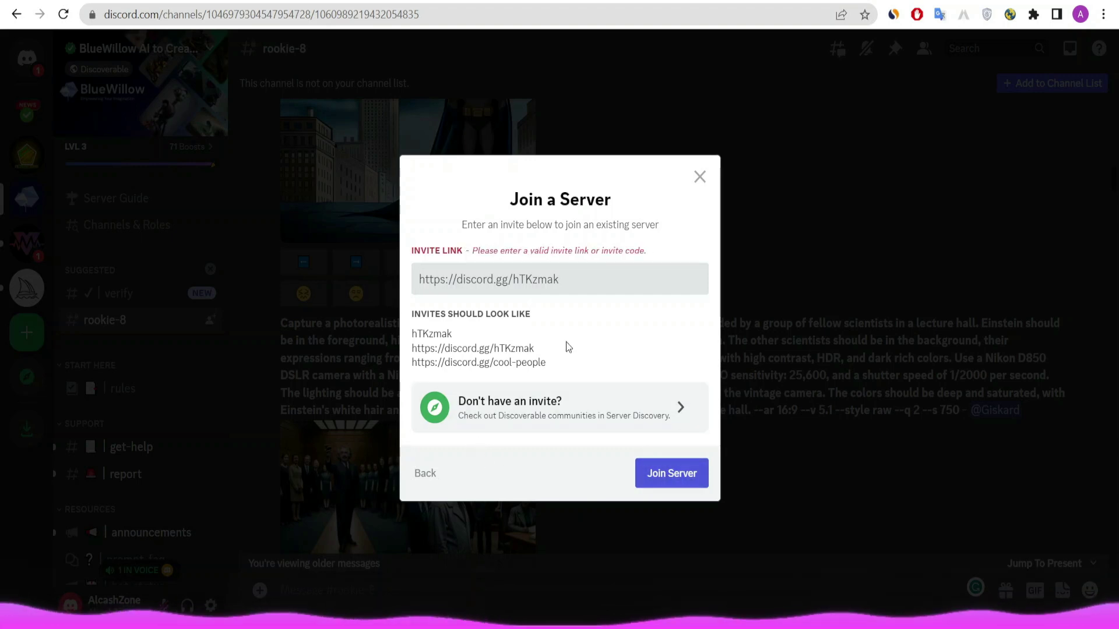
left_click(536, 406)
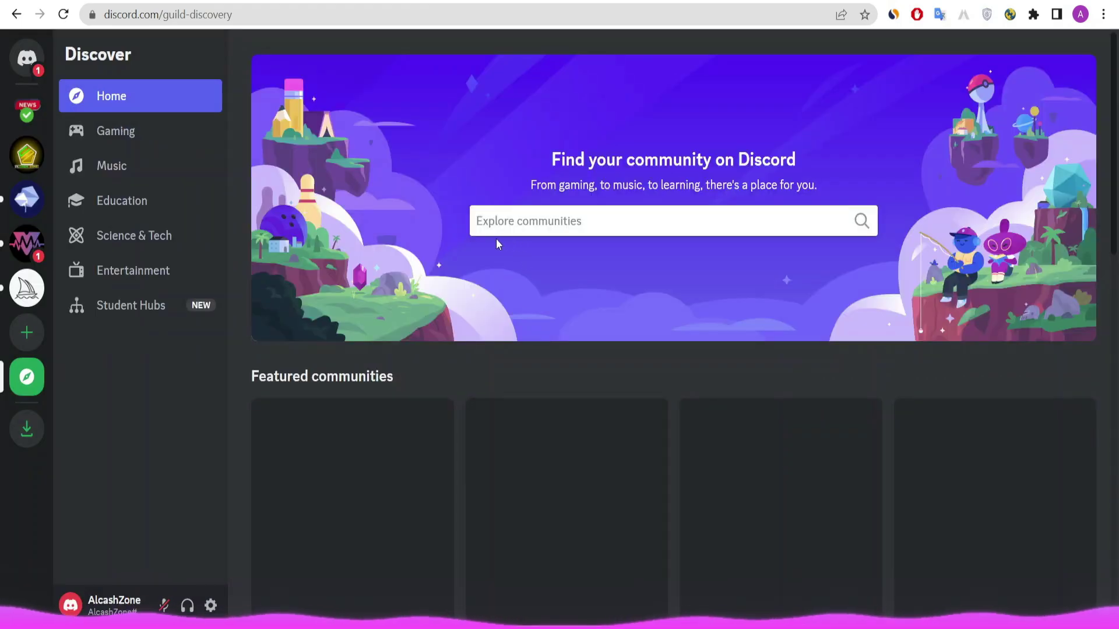
Search the Discord communities for "bluewill" and open the BlueWillow AI server from the results
left_click(521, 227)
type("bluewill")
key("Return")
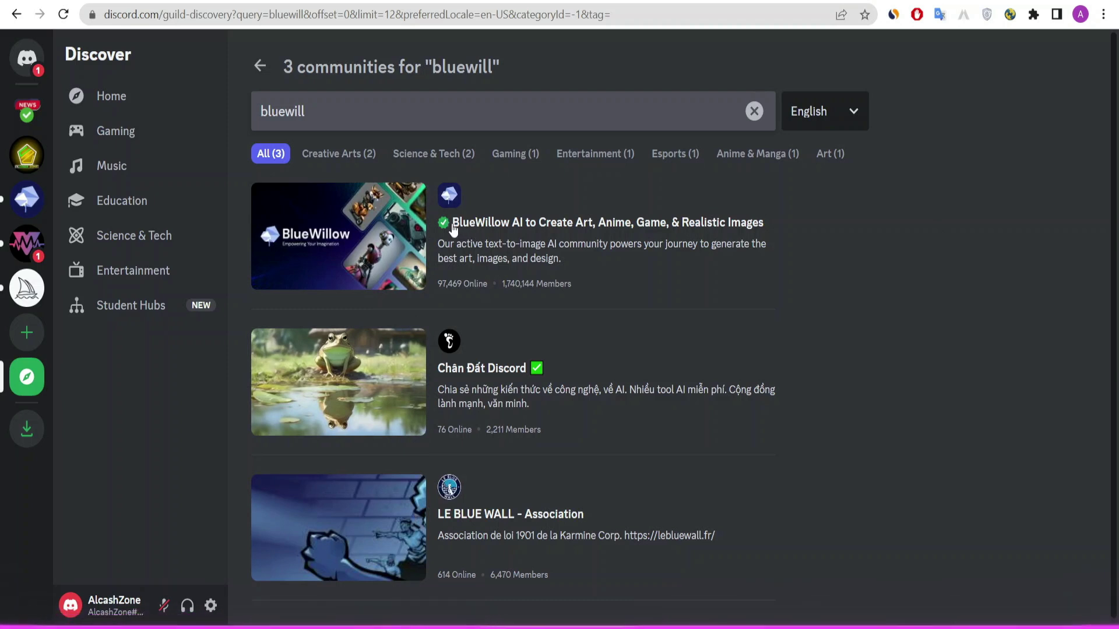
left_click(494, 231)
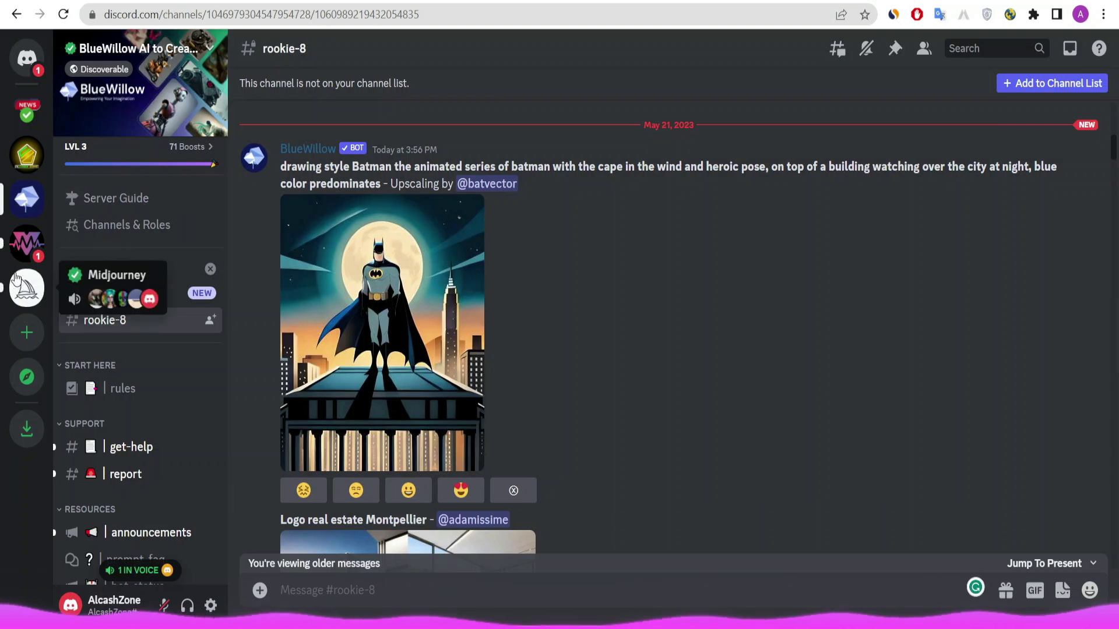
Look through the BlueWillow server's channel list, including the rookie-8 channel
scroll(244, 364, "down", 2)
scroll(130, 392, "down", 3)
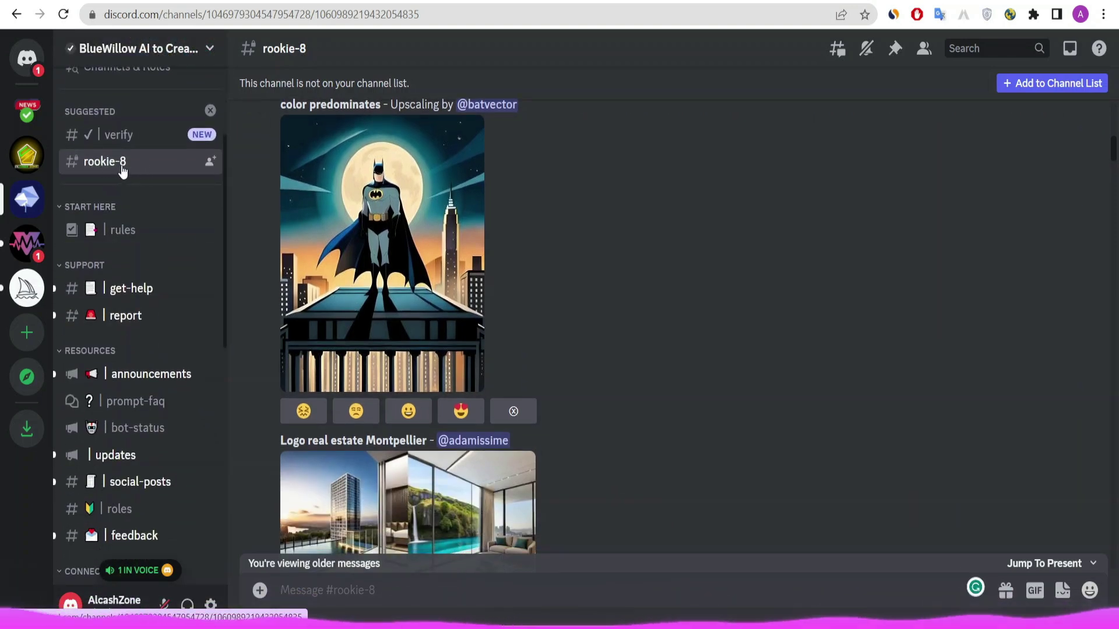
scroll(120, 167, "down", 4)
scroll(120, 240, "up", 5)
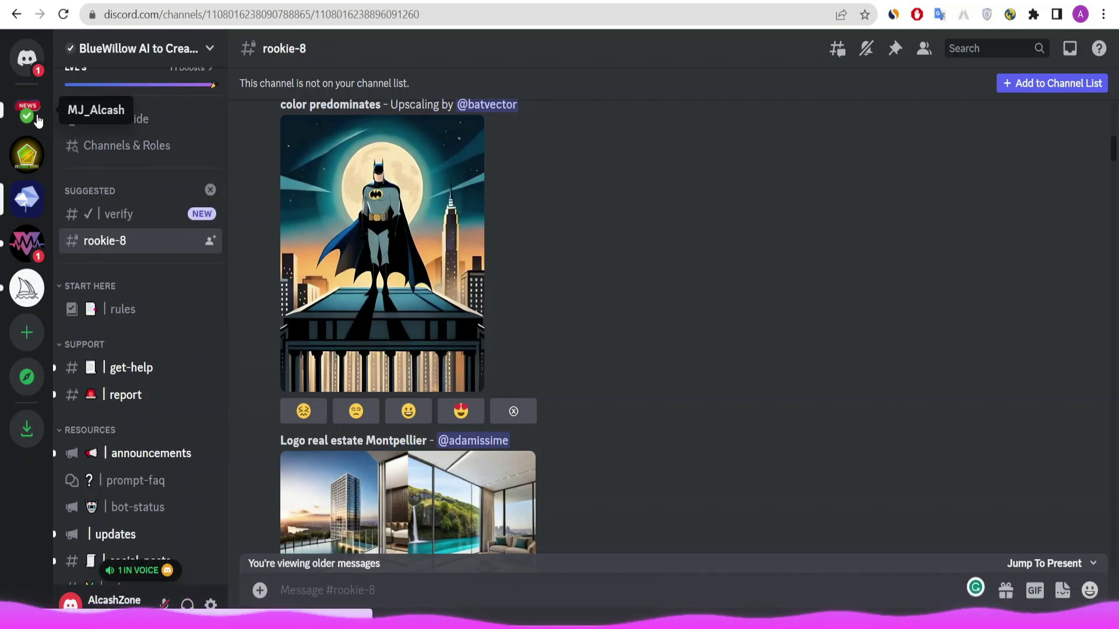
Open AlcashZone's server and review the images previously generated in its general channel
left_click(27, 154)
scroll(641, 379, "up", 10)
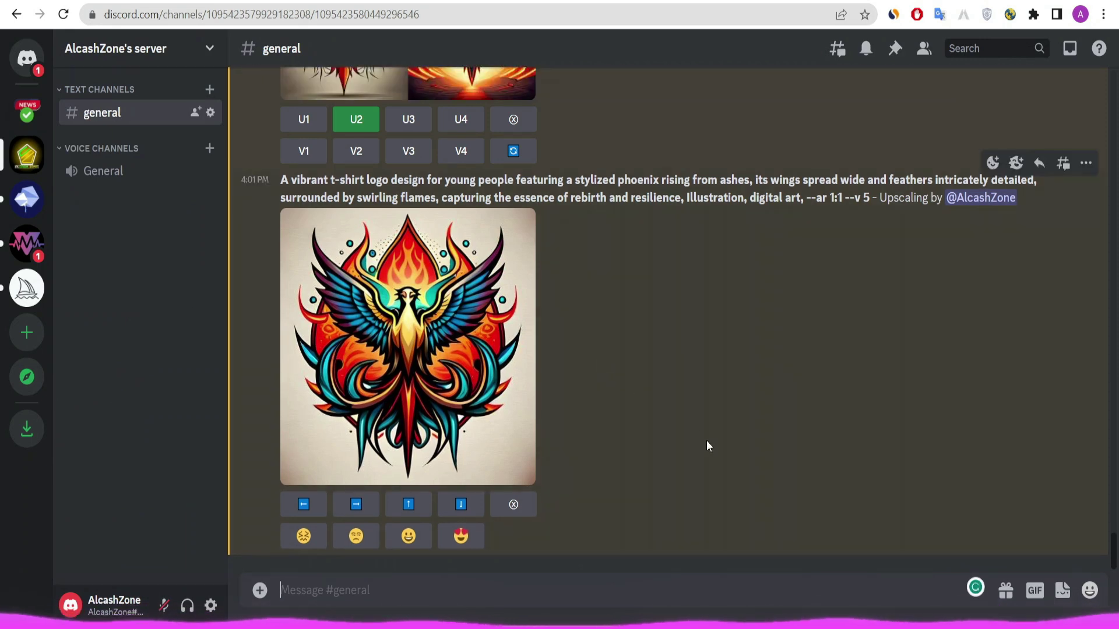
scroll(515, 342, "up", 7)
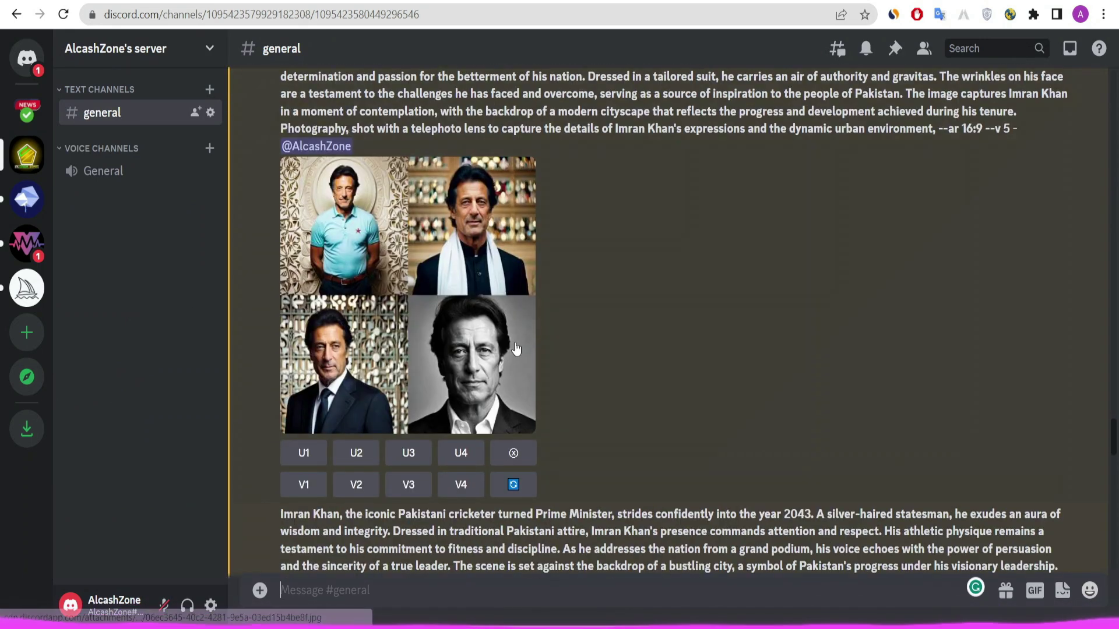
scroll(474, 385, "down", 13)
scroll(433, 406, "down", 9)
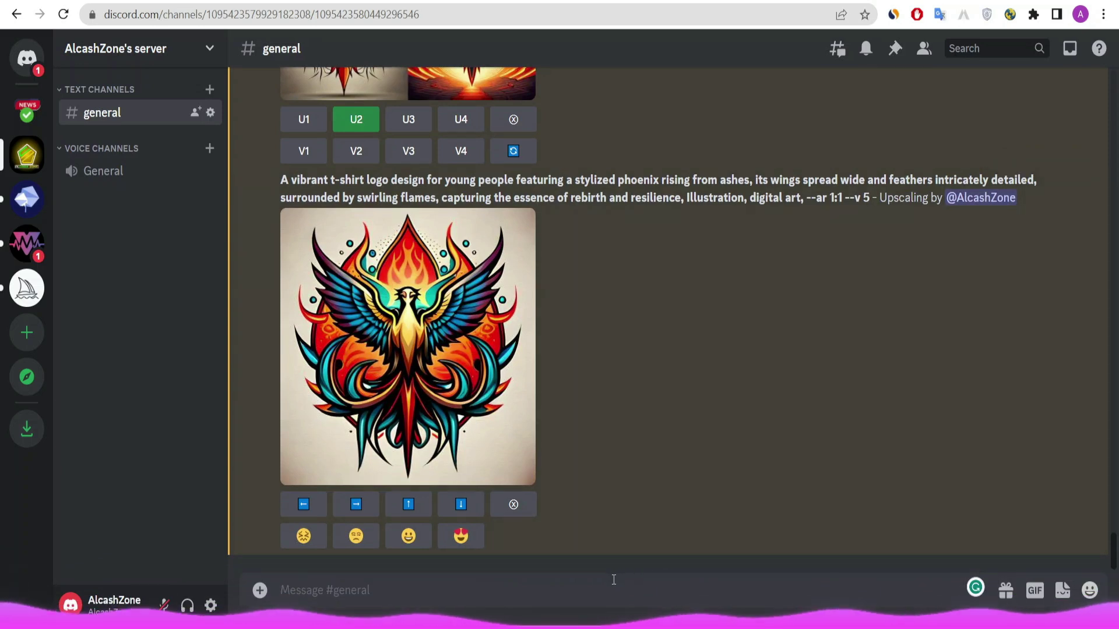
Try out creating an own server for me and my friends up to its customization page, and dismiss it
left_click(27, 333)
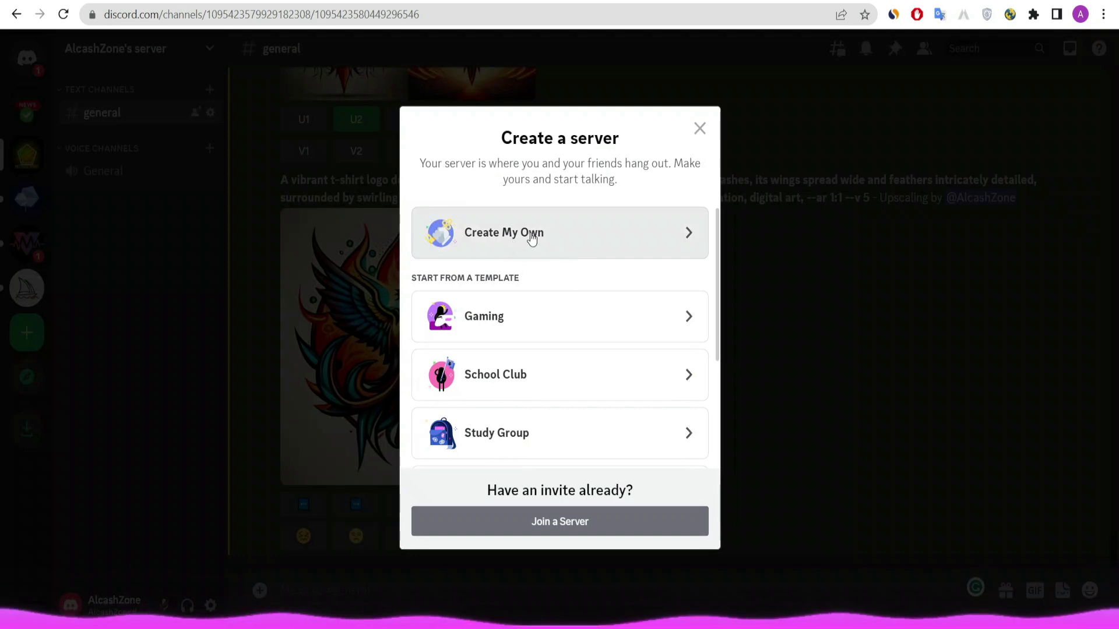
left_click(531, 233)
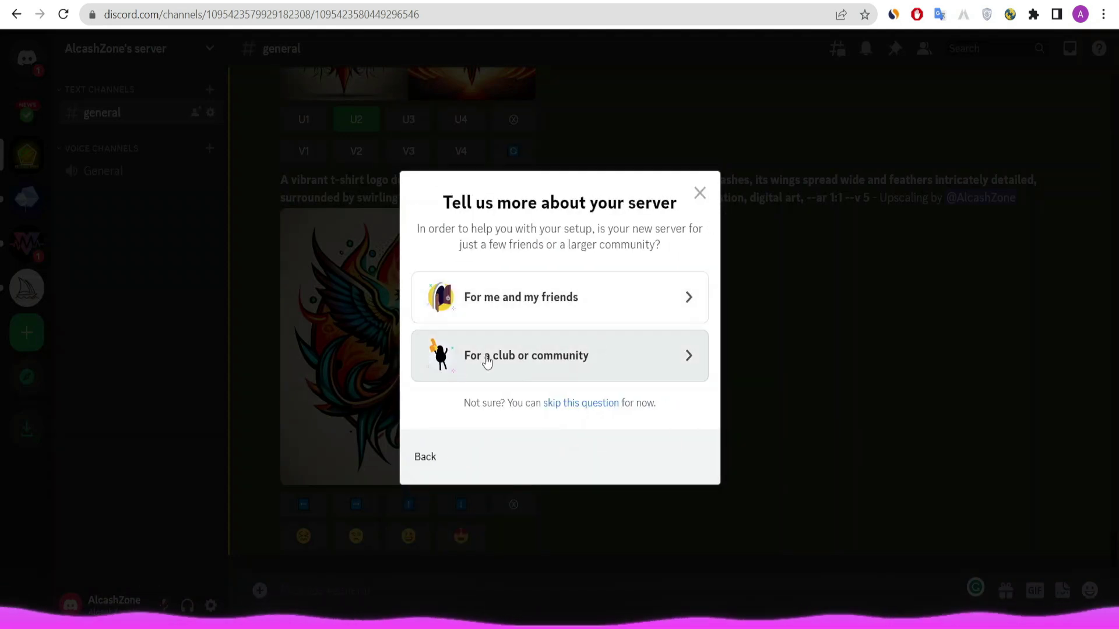
left_click(570, 317)
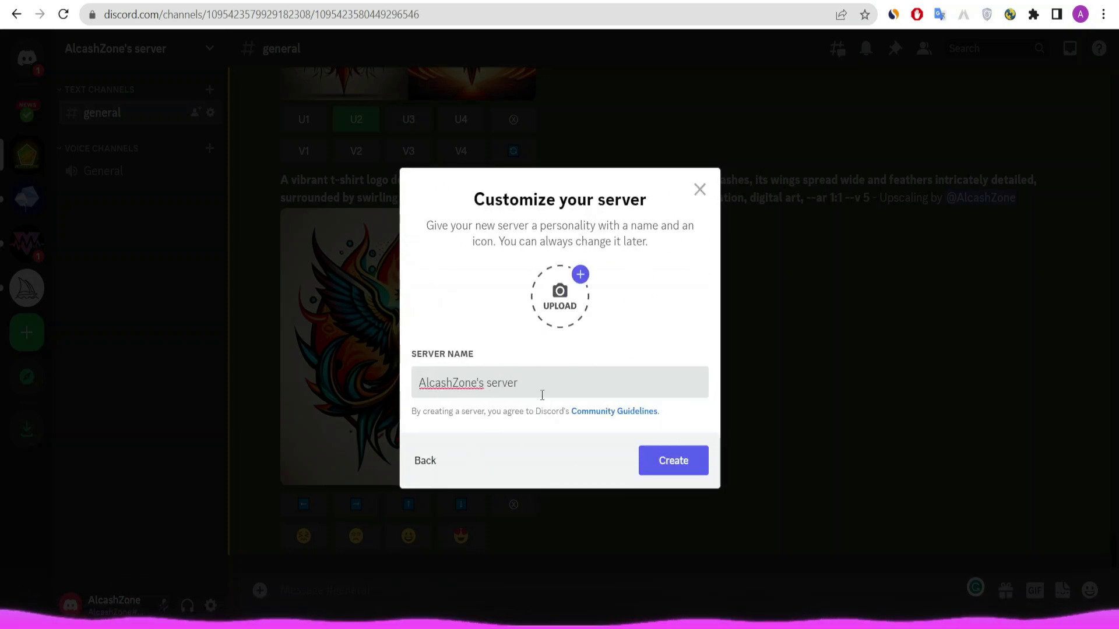
left_click(422, 461)
left_click(132, 295)
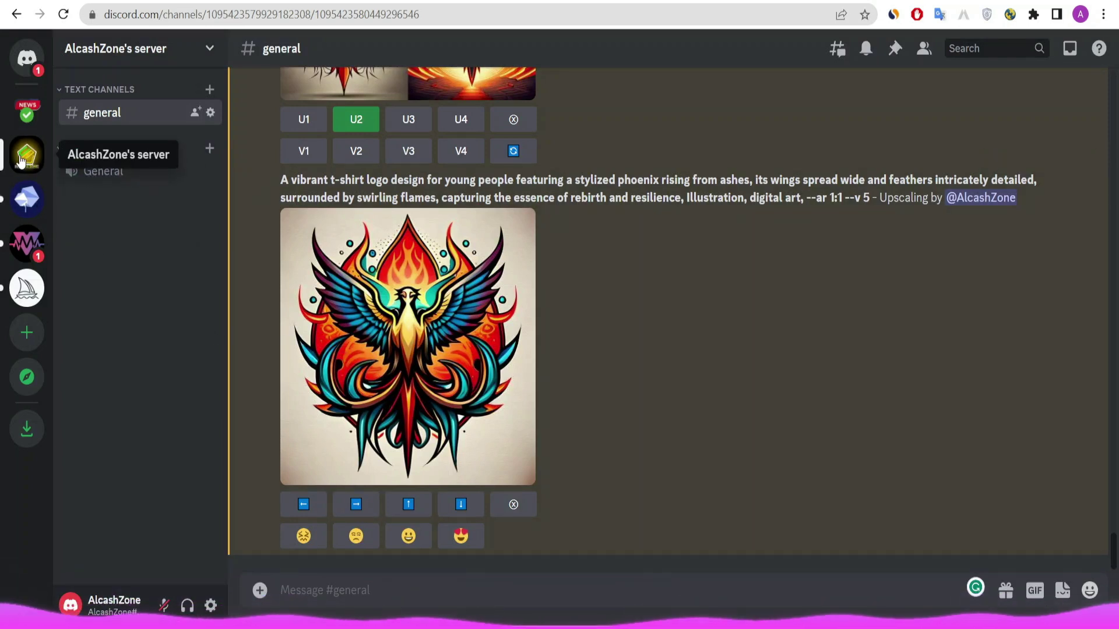
In the BlueWillow server, start adding the BlueWillow bot to the MJ_Alcash server, and cancel the authorization
left_click(23, 201)
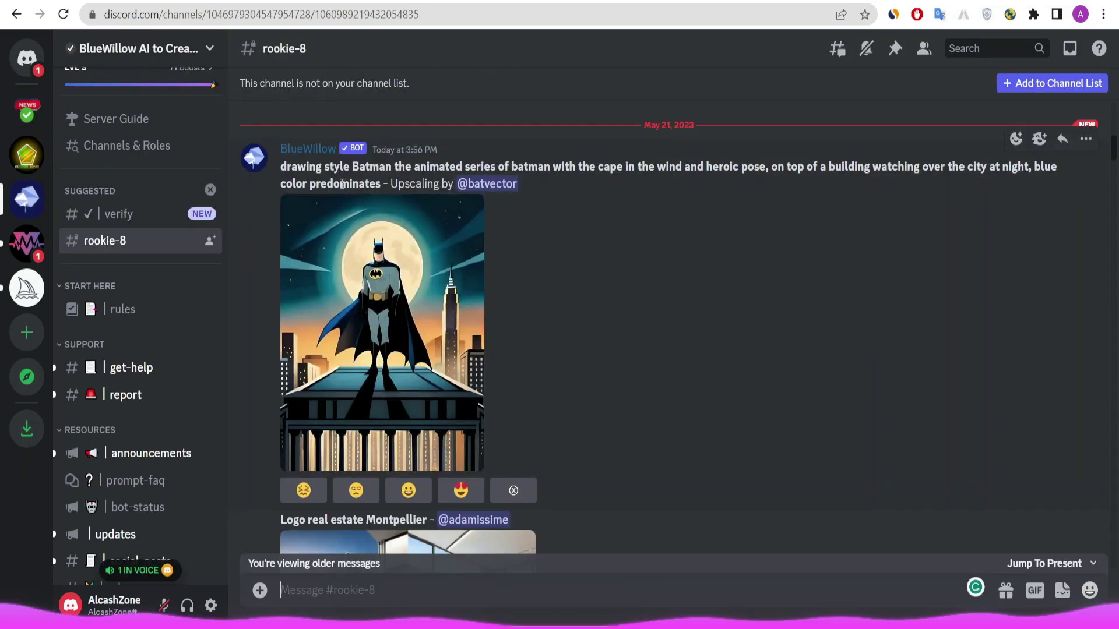
left_click(305, 151)
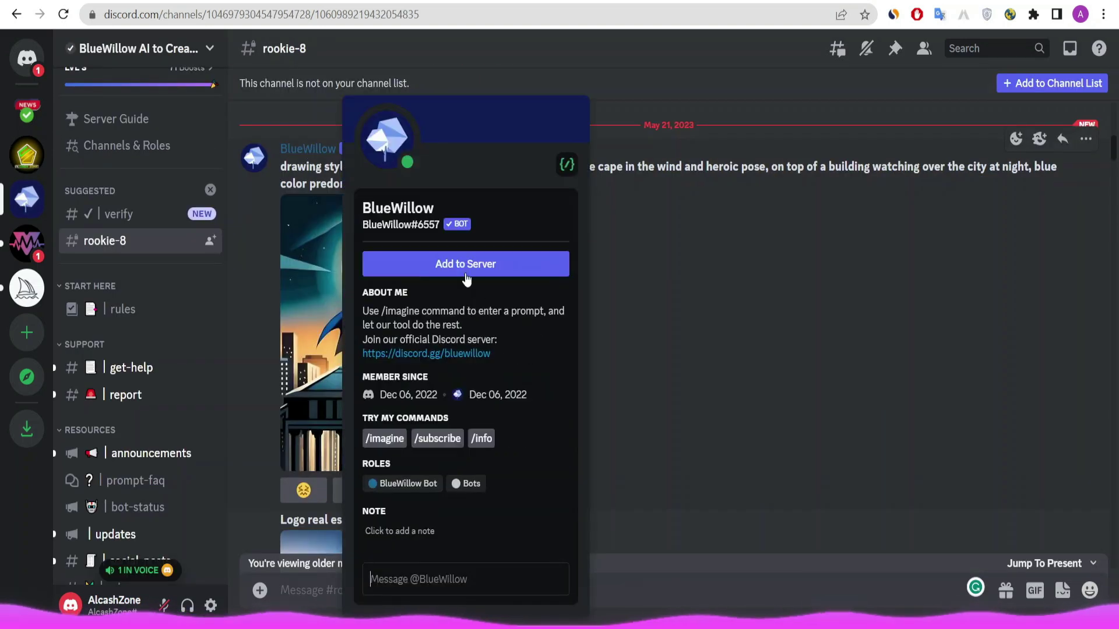
left_click(466, 269)
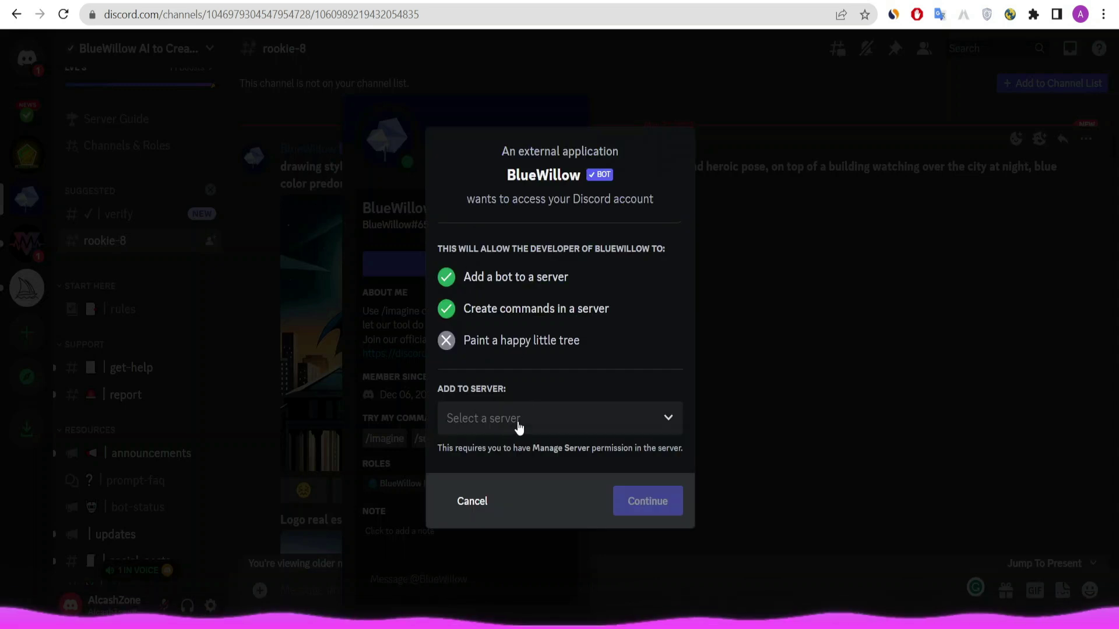
left_click(520, 429)
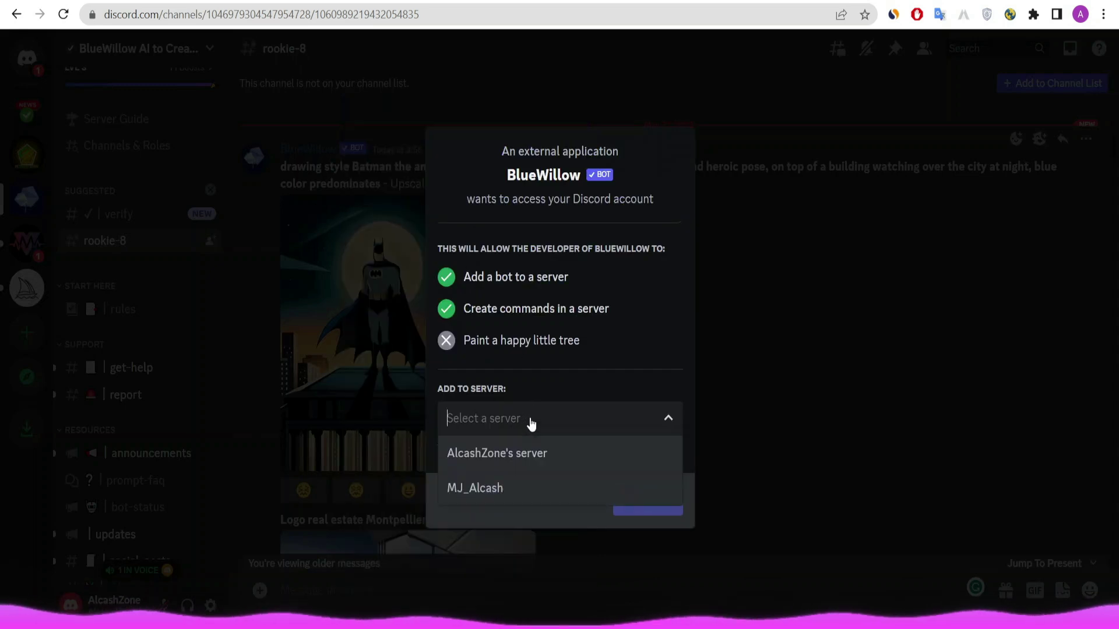
left_click(486, 490)
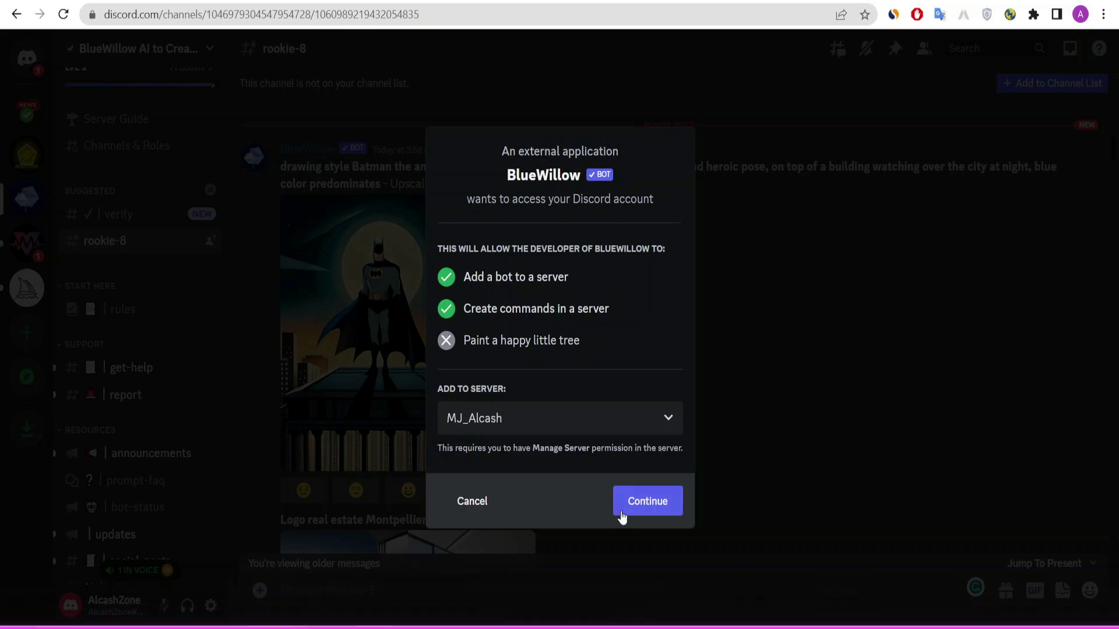
left_click(479, 501)
Return to AlcashZone's server, and copy the phoenix logo description of Prompt 1 from the ChatGPT chat, without the /imagine prefix
left_click(27, 155)
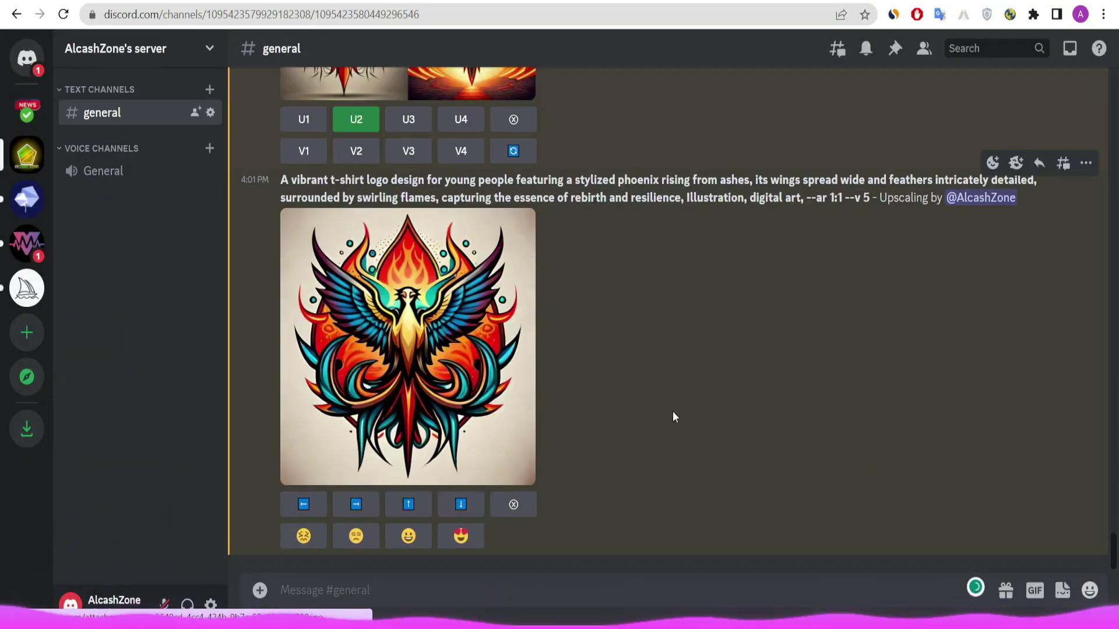
left_click(346, 592)
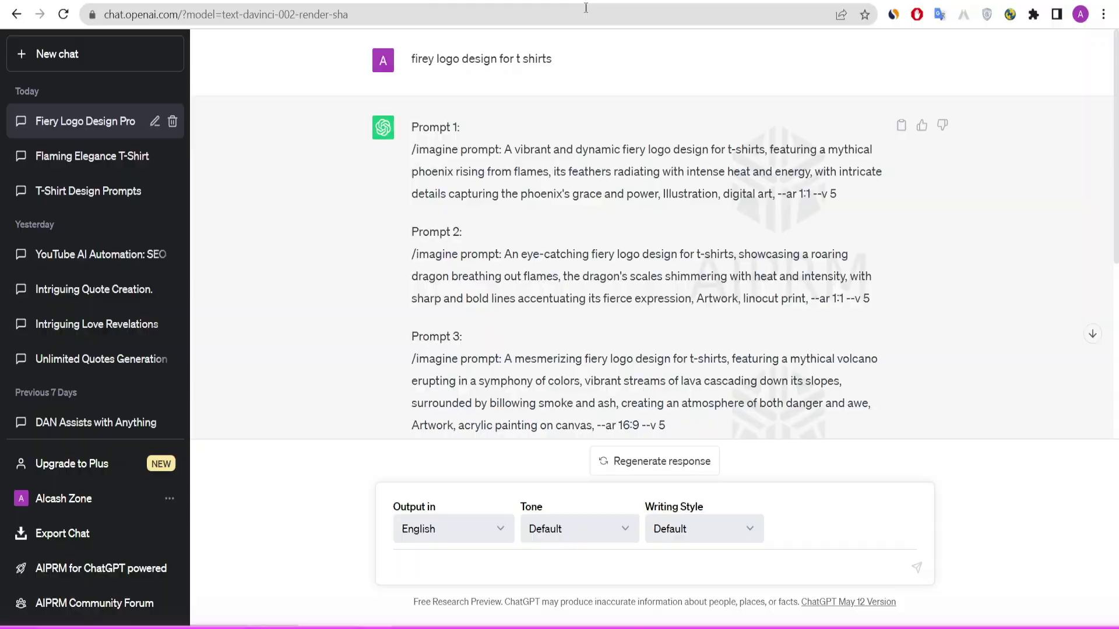
left_click_drag(508, 147, 845, 197)
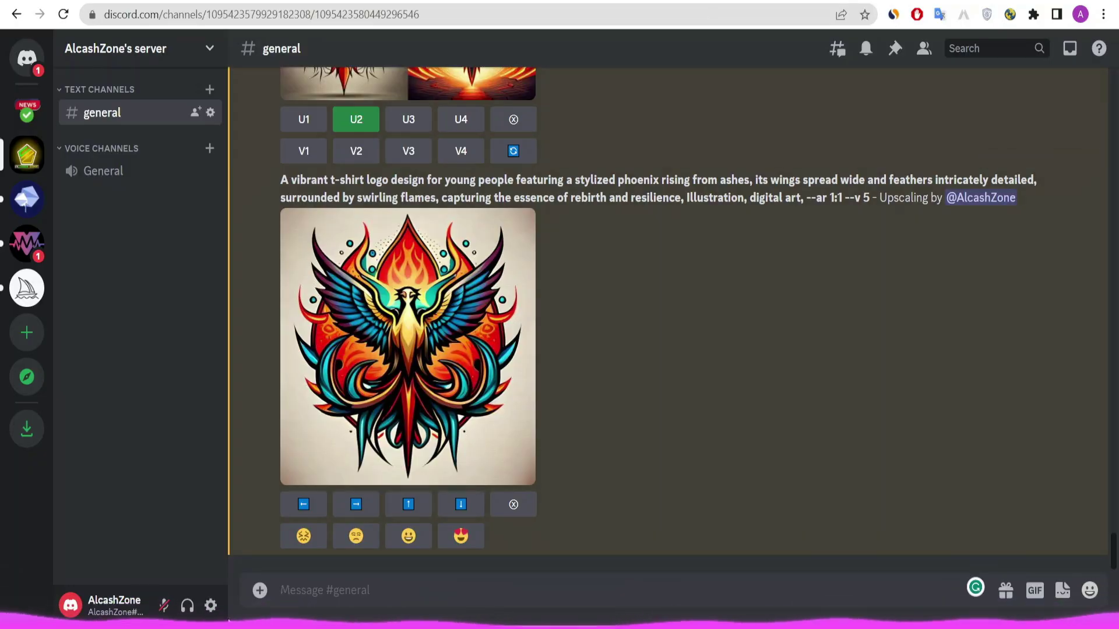
Submit the copied fiery phoenix logo prompt, including --ar 1:1 --v 5, with BlueWillow's /imagine command in the general channel
type("/")
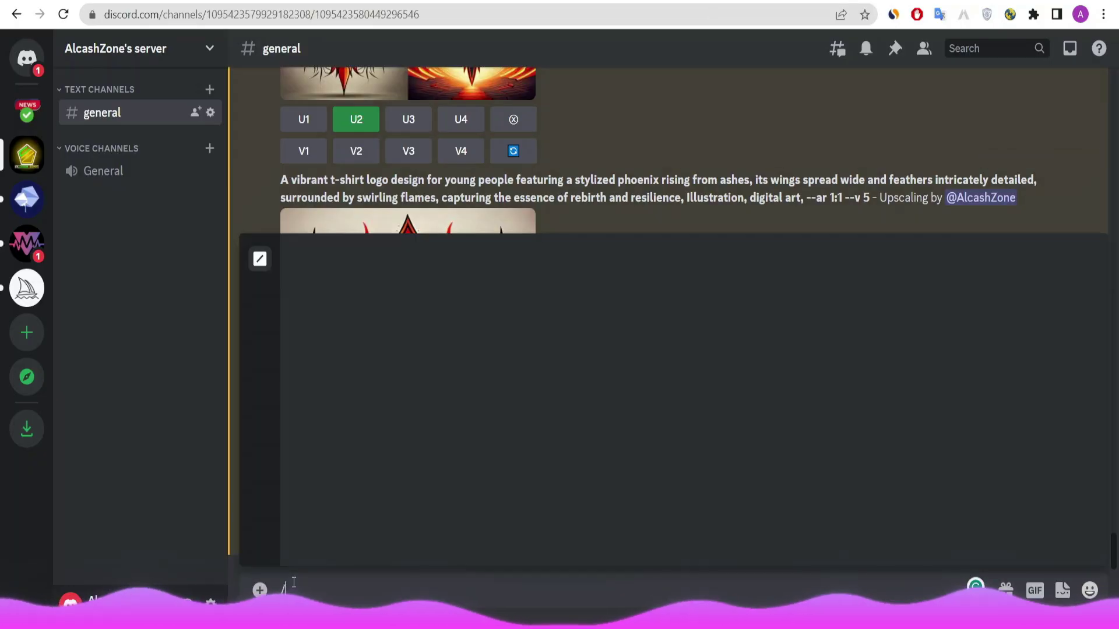
type("ima")
key("Tab")
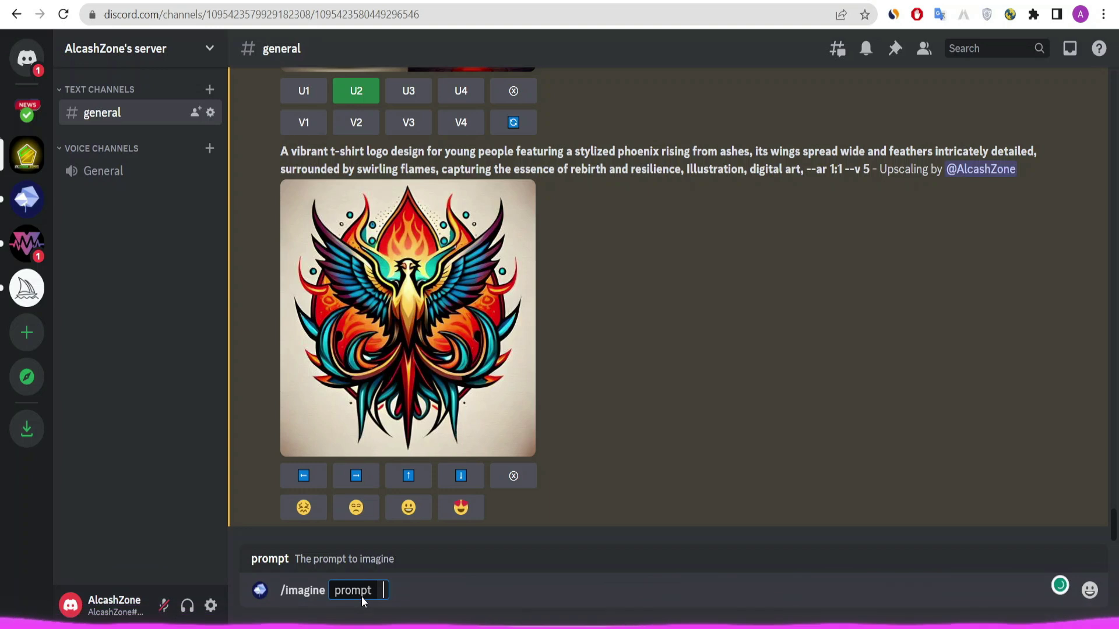
type("A vibrant and dynamic fiery logo design for t-shirts, featuring a mythical phoenix rising from flames, its feathers radiating with intense heat and energy, with intricate details capturing the phoenix's grace and power, Illustration, digital art, --ar 1:1 --v 5")
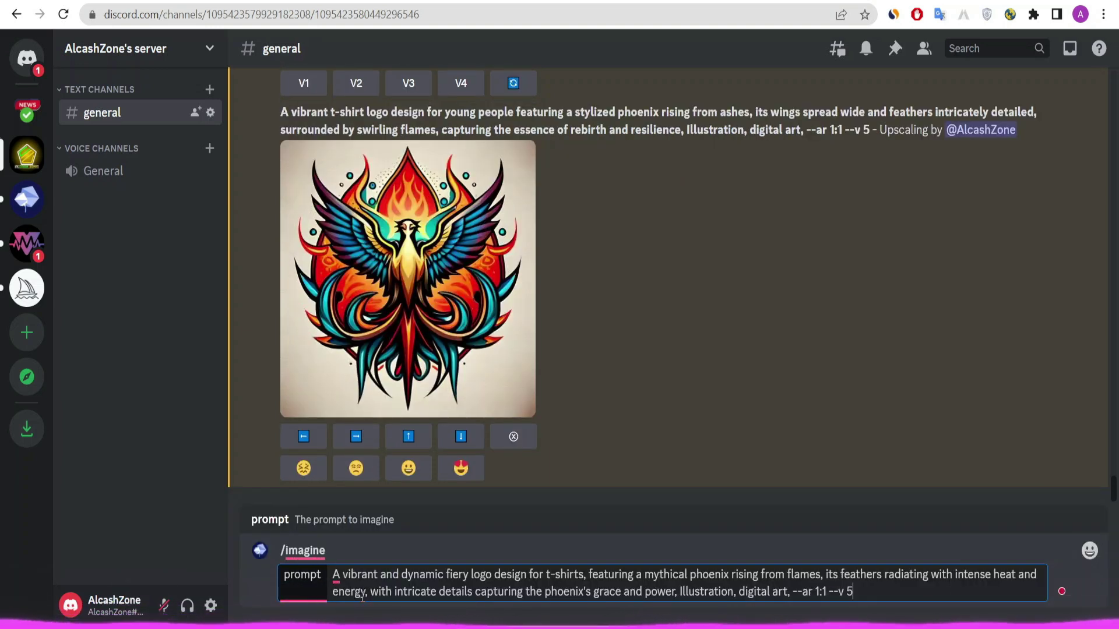
key("Return")
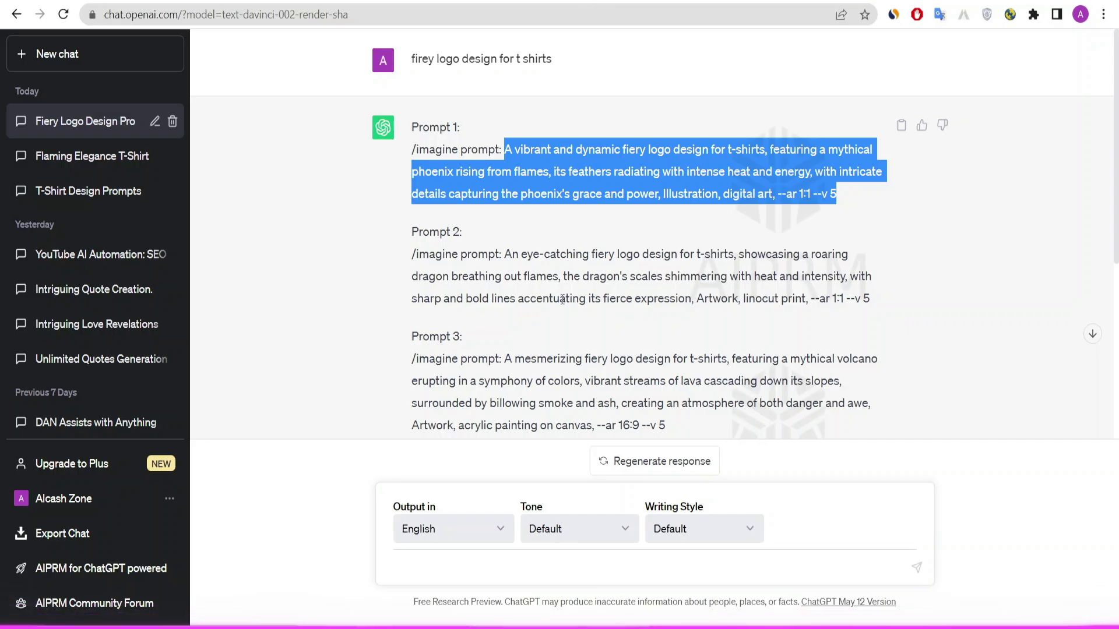
Copy the roaring dragon description of Prompt 2 from ChatGPT and submit it with BlueWillow's /imagine command in the general channel
scroll(448, 113, "down", 5)
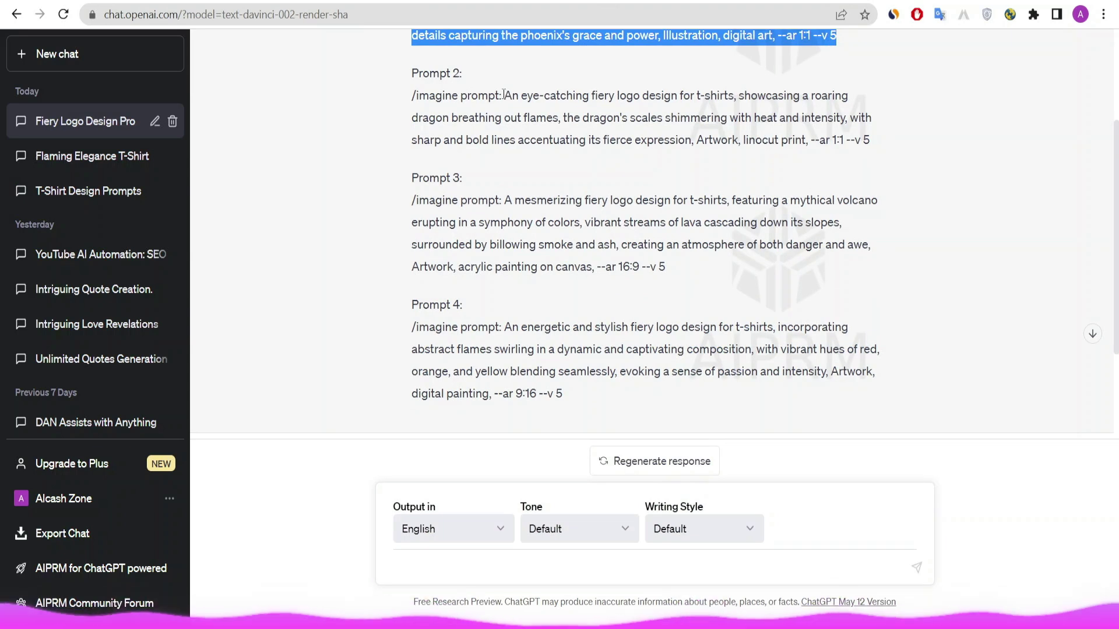
left_click_drag(506, 94, 871, 140)
right_click(873, 138)
left_click(768, 130)
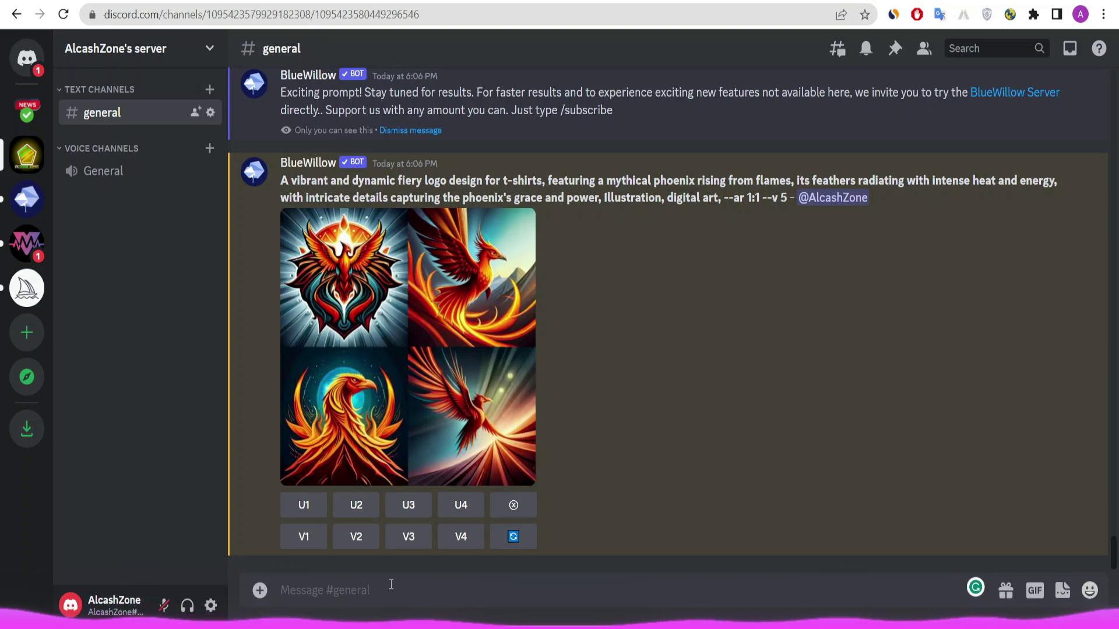
type("/")
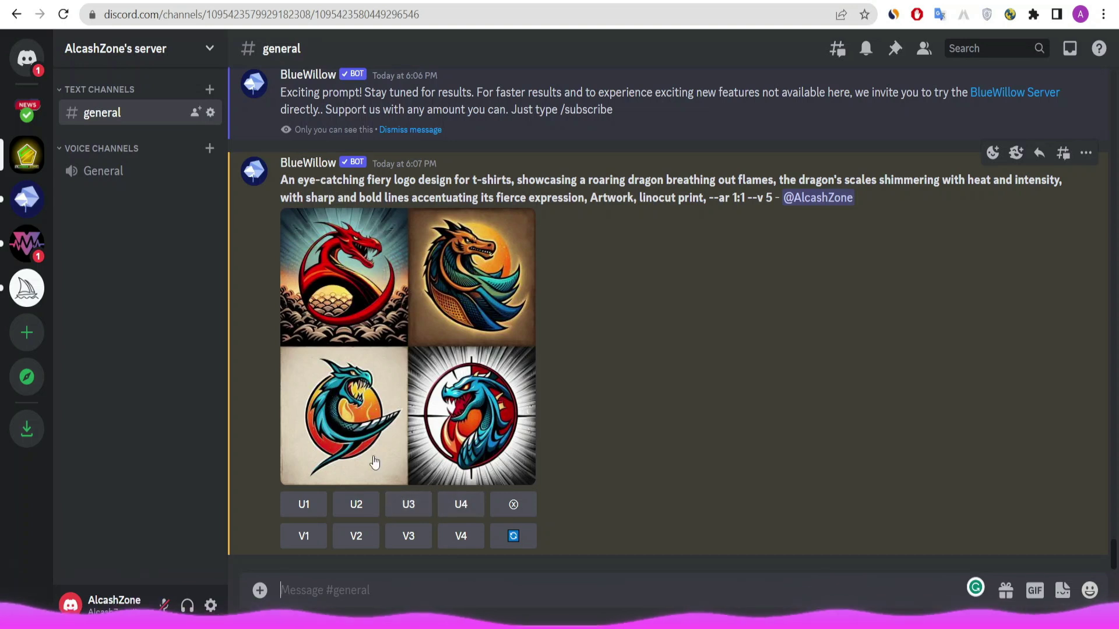
Upscale the third roaring dragon image in BlueWillow, open the result full size in the browser, and save it to the computer
left_click(417, 504)
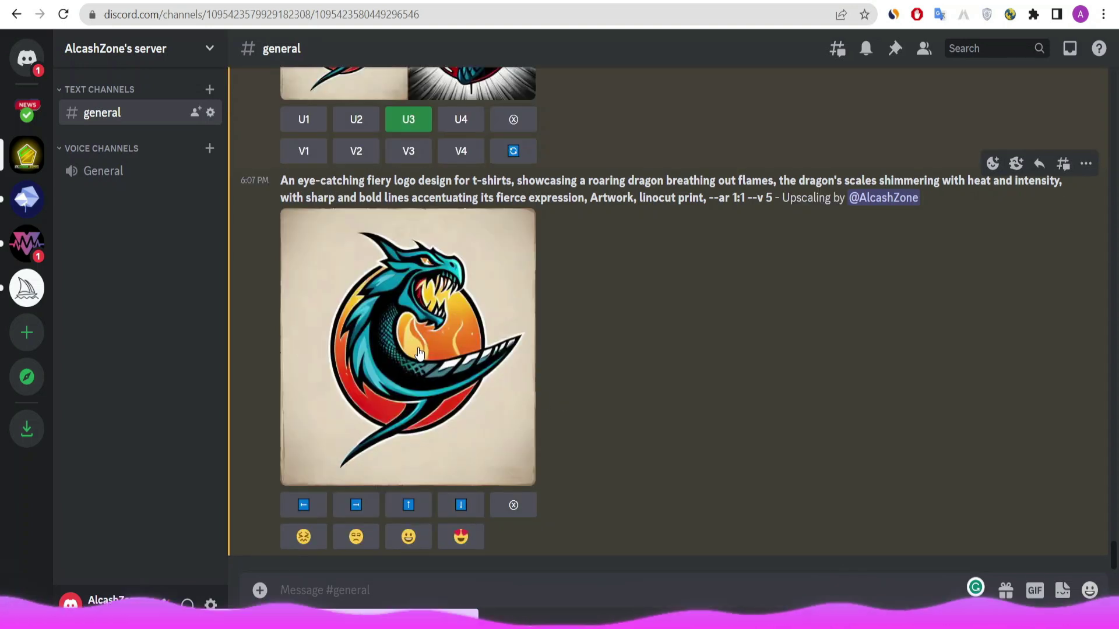
left_click(418, 348)
left_click(416, 535)
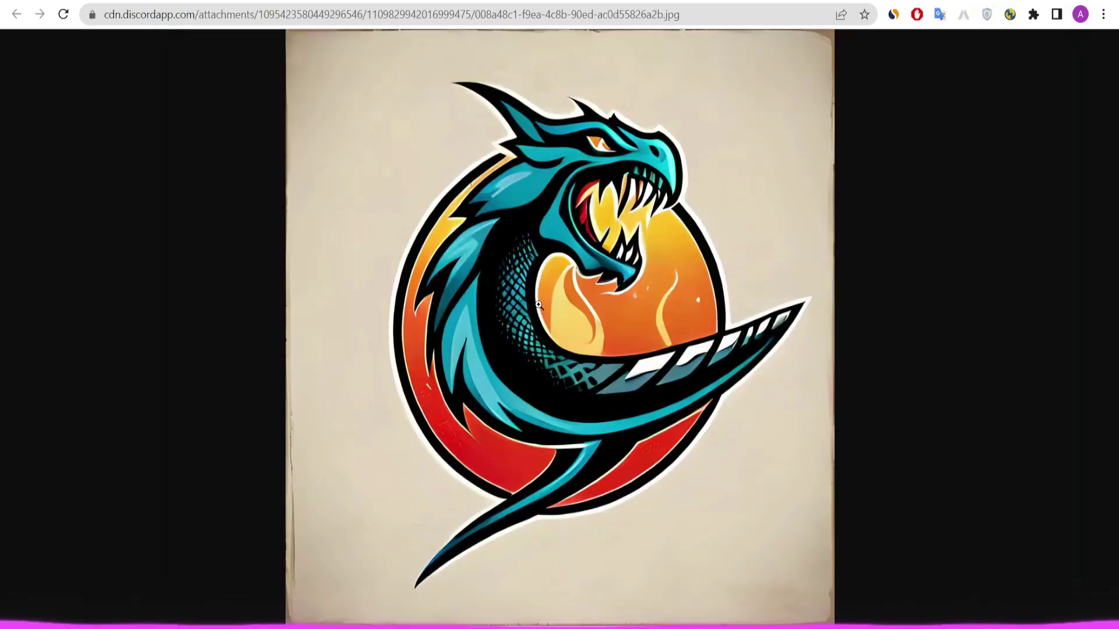
right_click(590, 195)
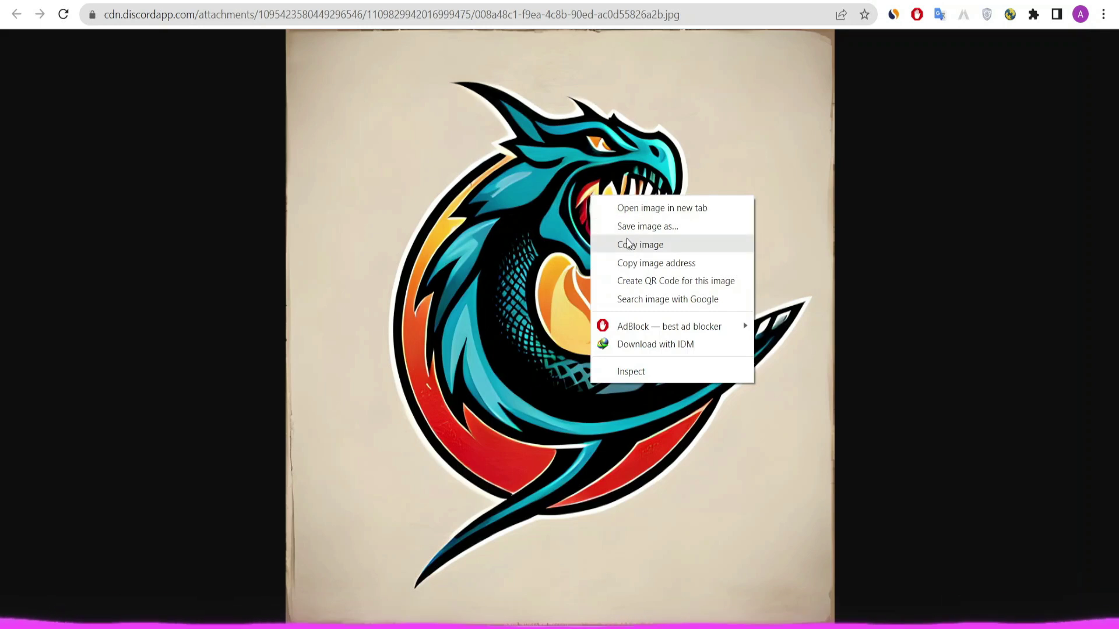
left_click(638, 228)
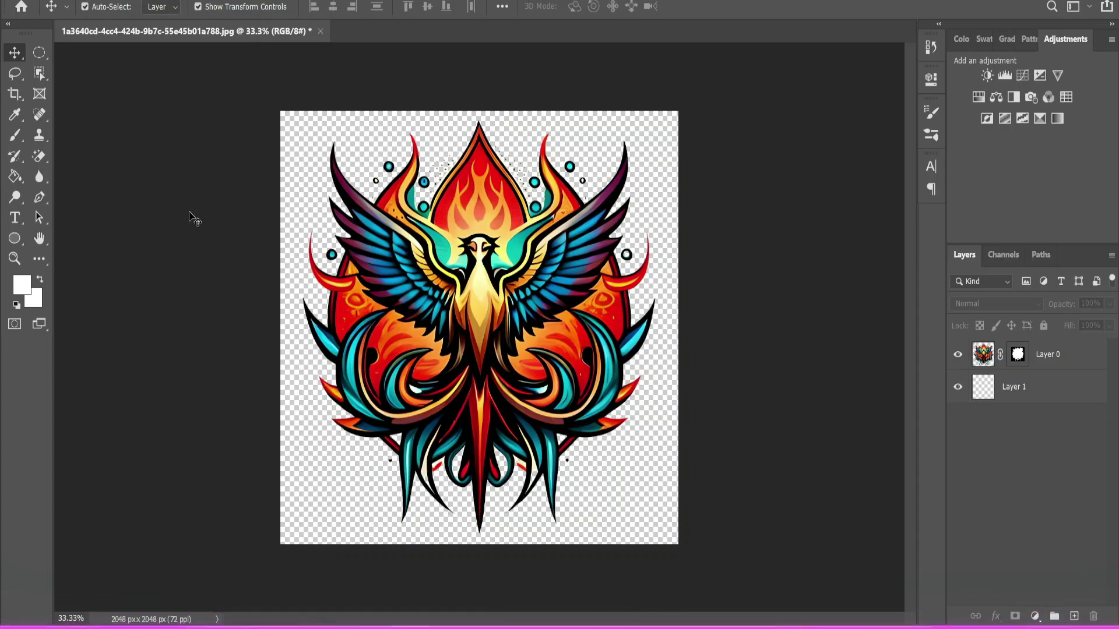
Switch to Photoshop, open the saved dragon image, and unlock its Background layer
left_click(18, 0)
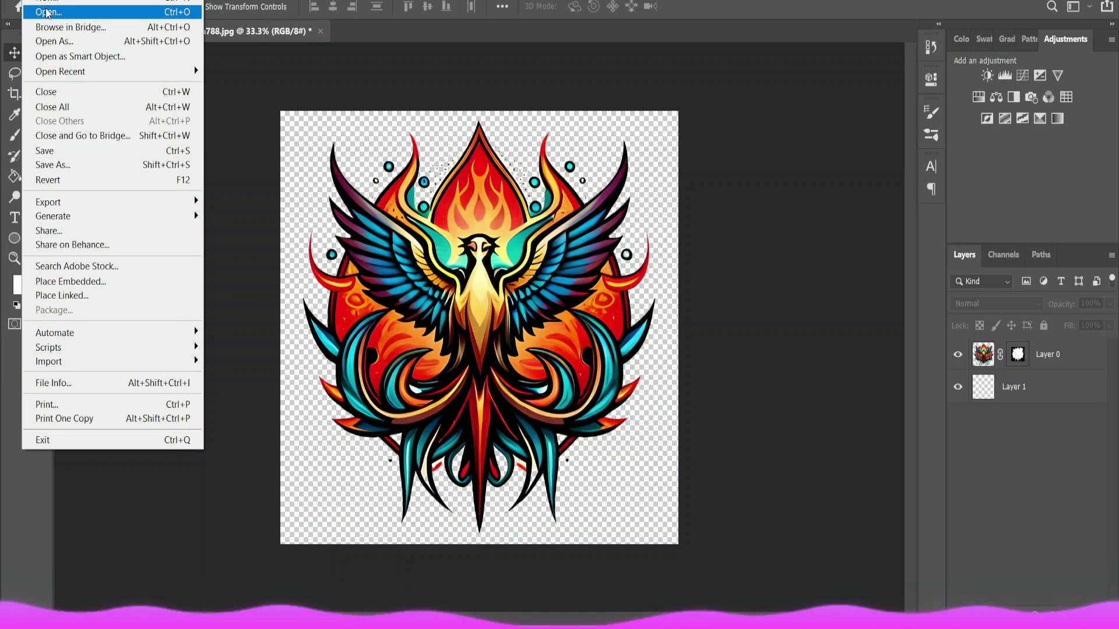
left_click(47, 13)
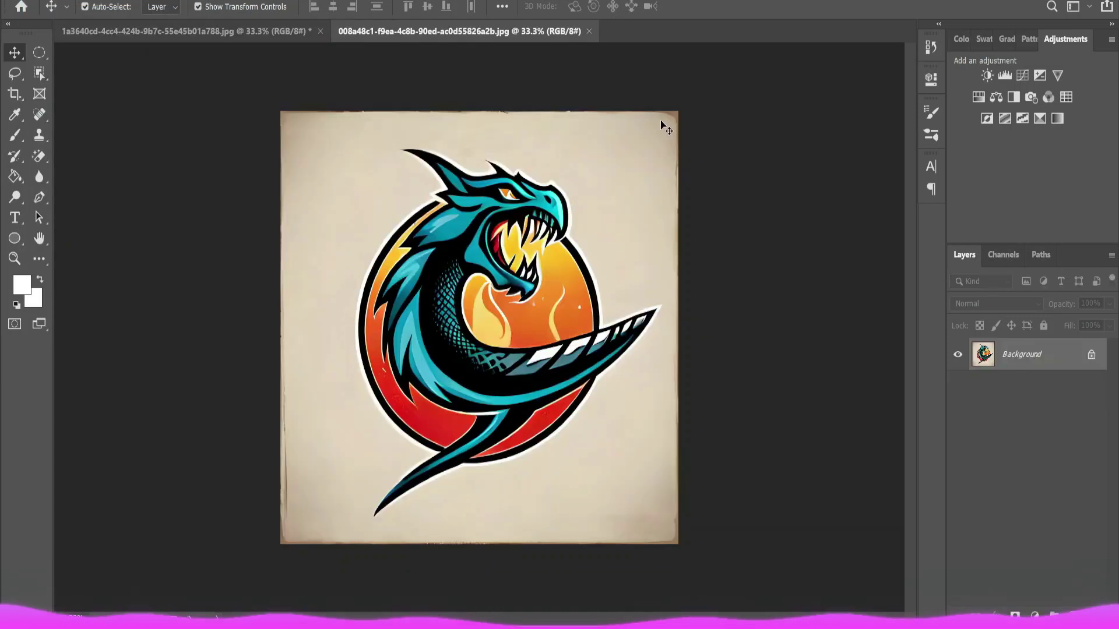
left_click(1092, 356)
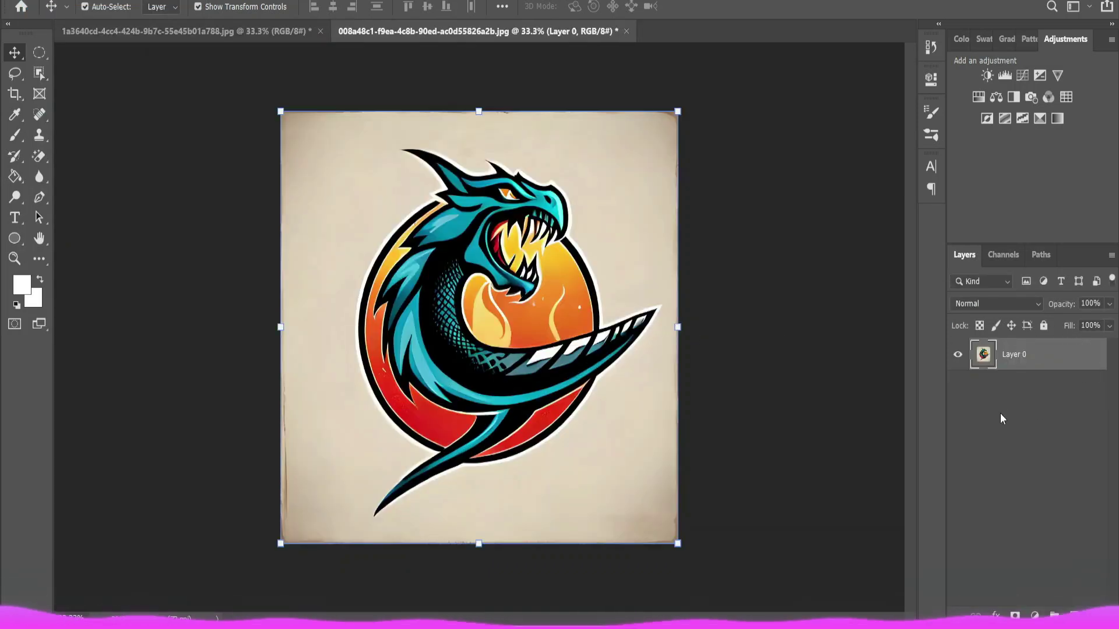
Remove the background from the dragon layer with the Remove Background quick action, and deselect the layer
left_click(931, 79)
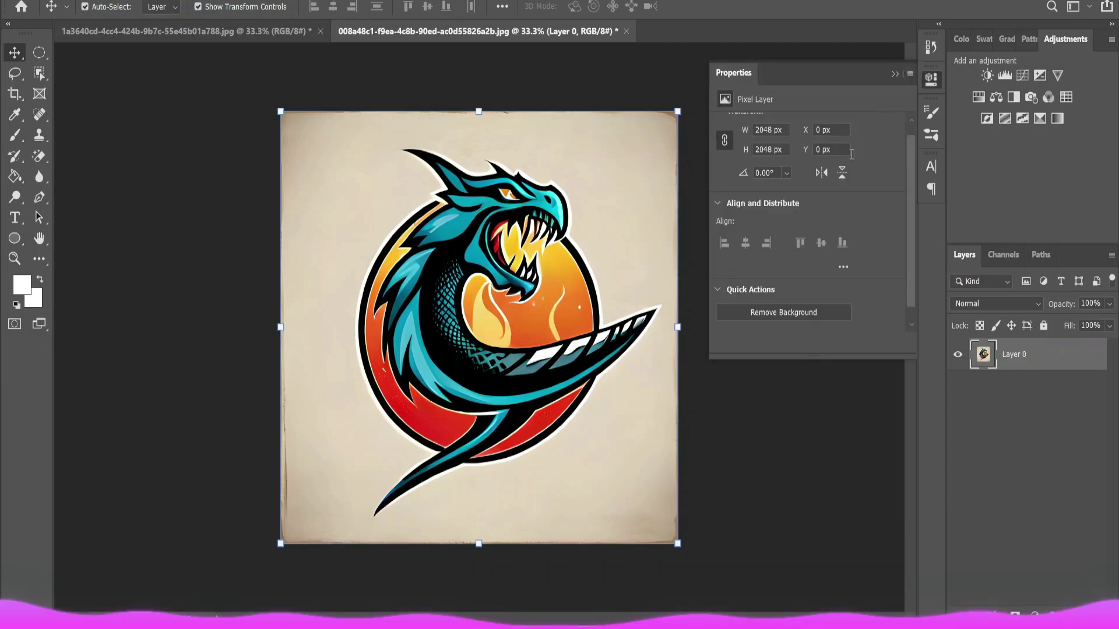
scroll(809, 309, "down", 1)
left_click(791, 301)
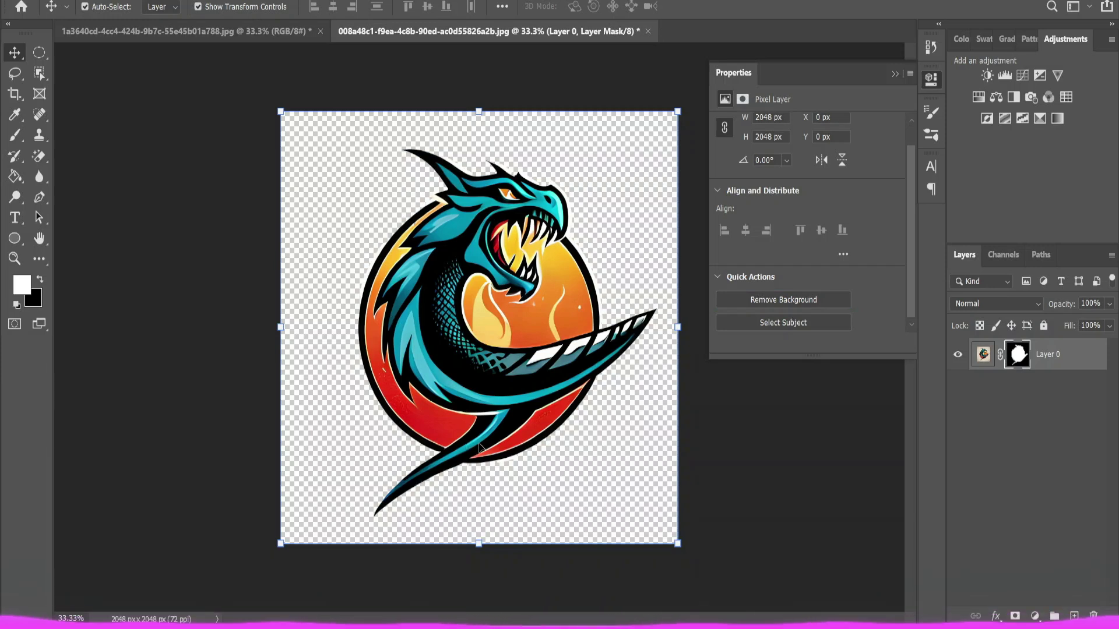
left_click(764, 443)
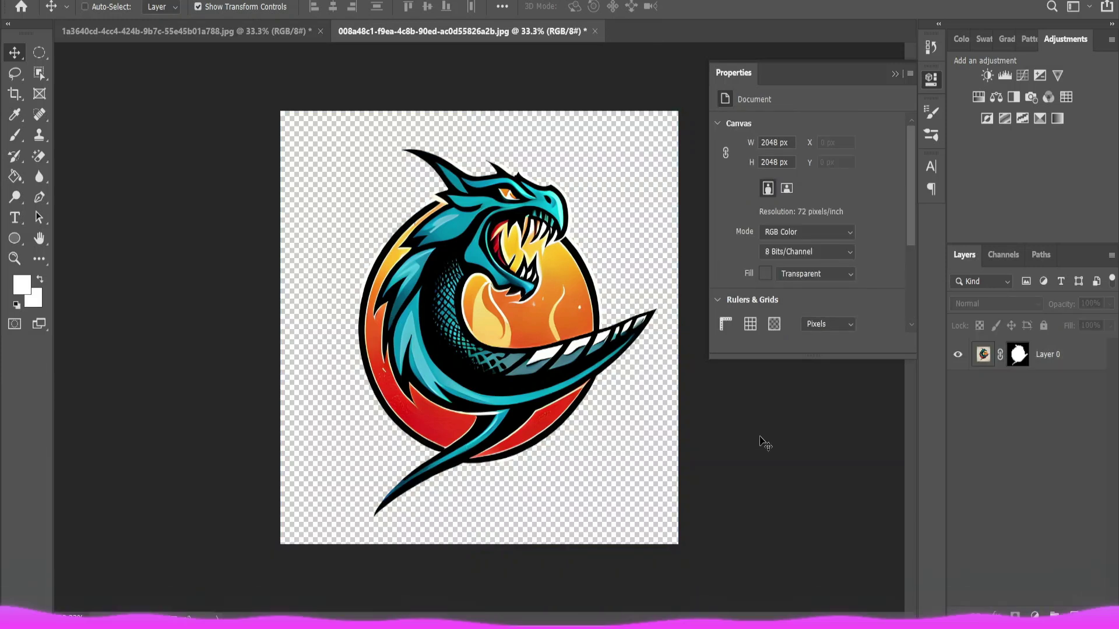
Save the background-free dragon design as a new file
key("ctrl+shift+s")
left_click(320, 288)
left_click(174, 478)
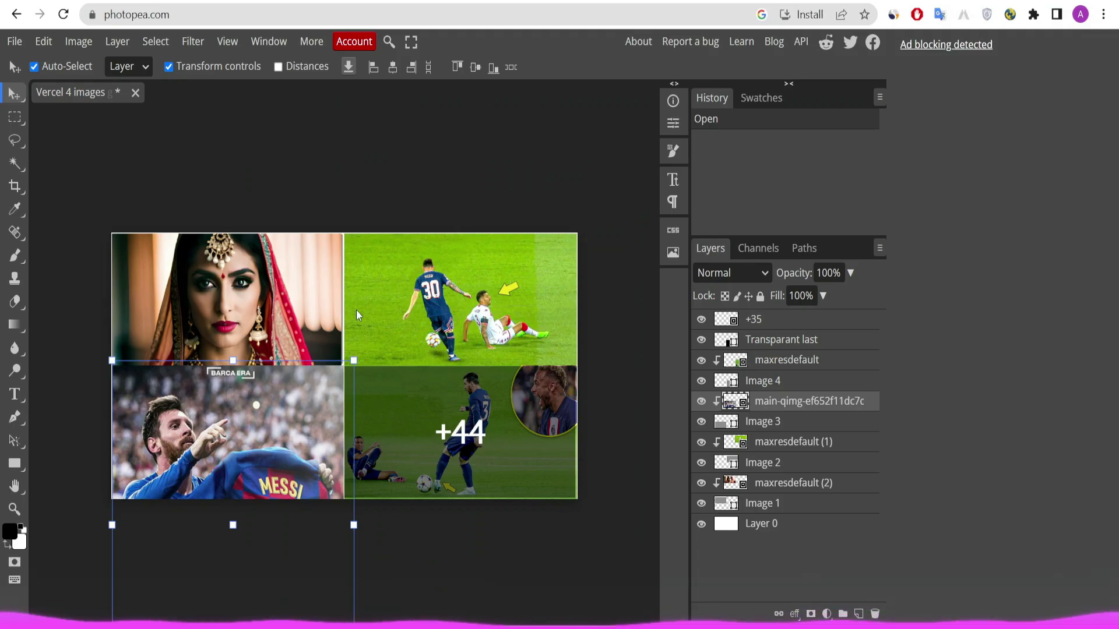
Switch to Photopea, close the Vercel 4 images project without saving, and open the downloaded dragon image from the computer
left_click(135, 93)
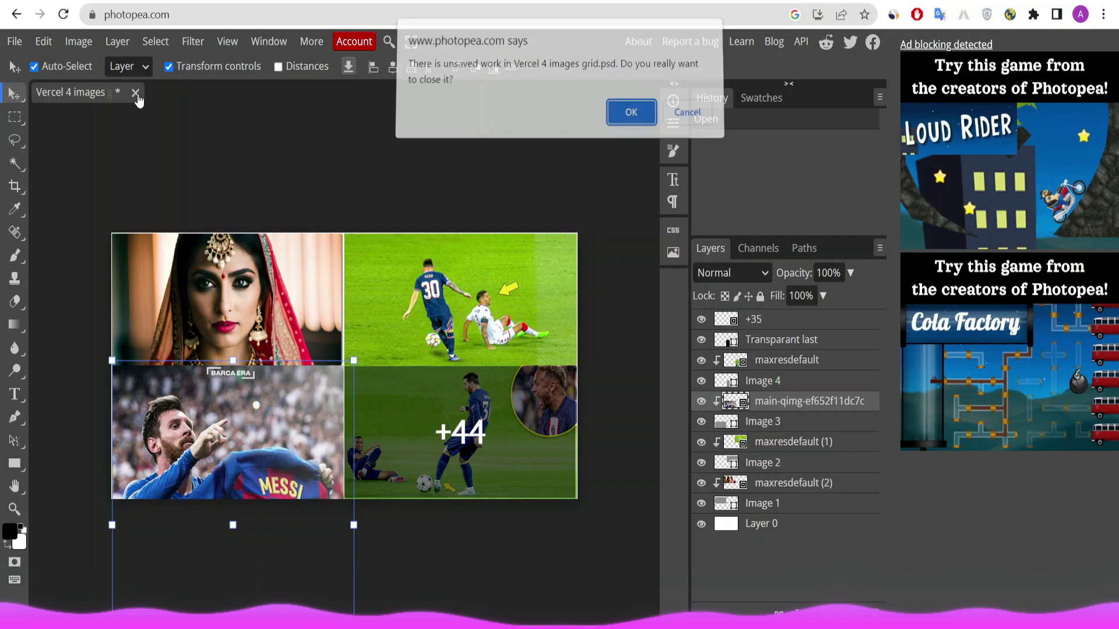
left_click(631, 120)
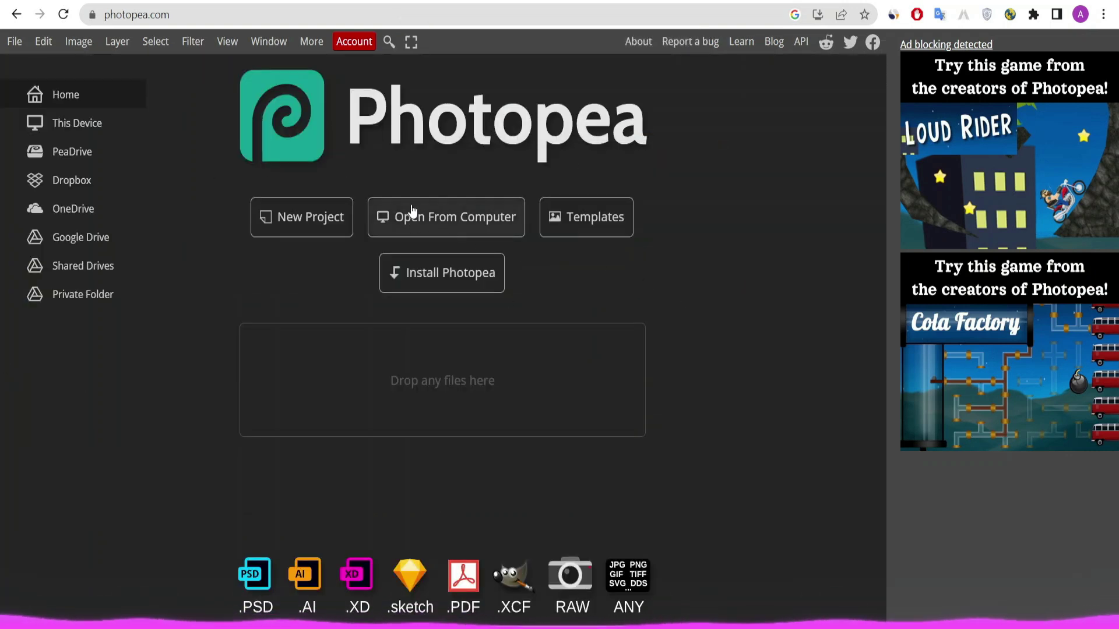
left_click(414, 223)
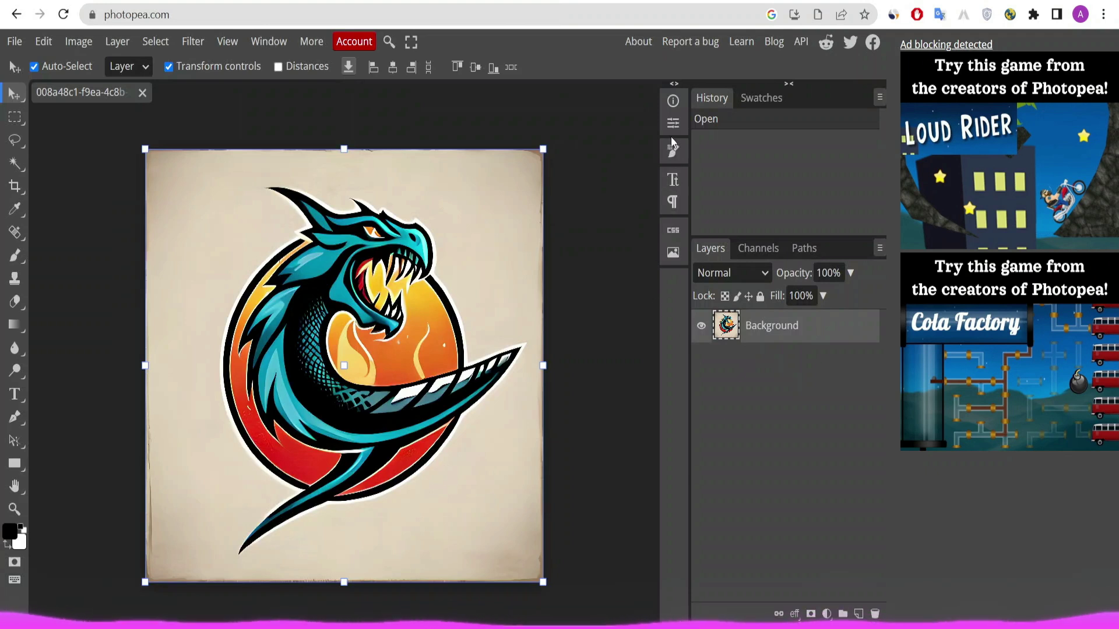
Add a new empty layer beneath the Background layer, and make the dragon's Background layer active again
right_click(15, 302)
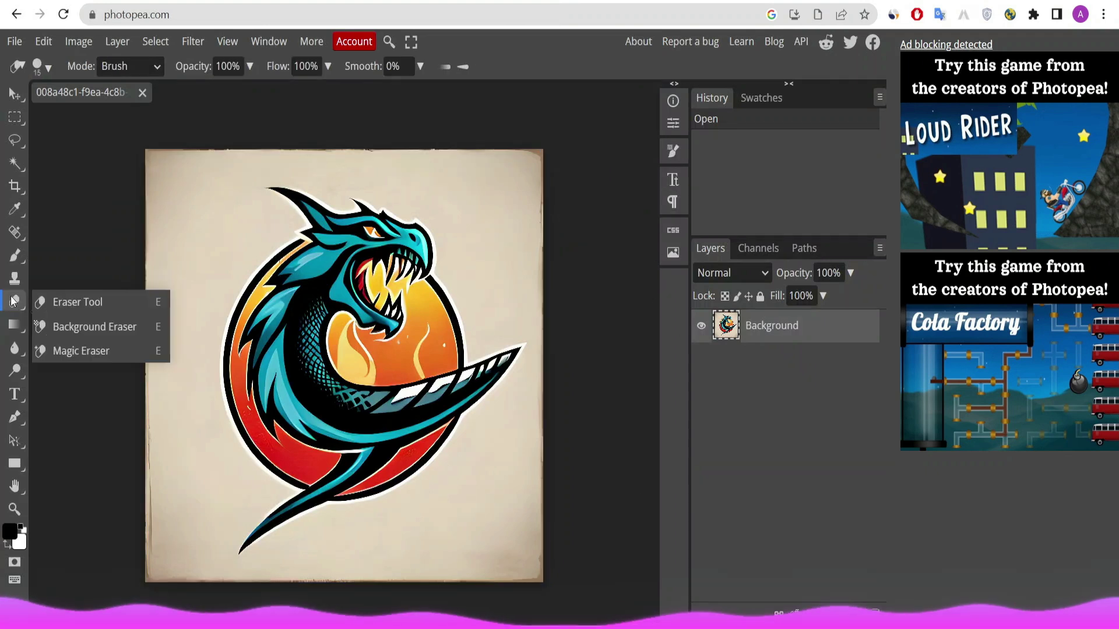
left_click(81, 351)
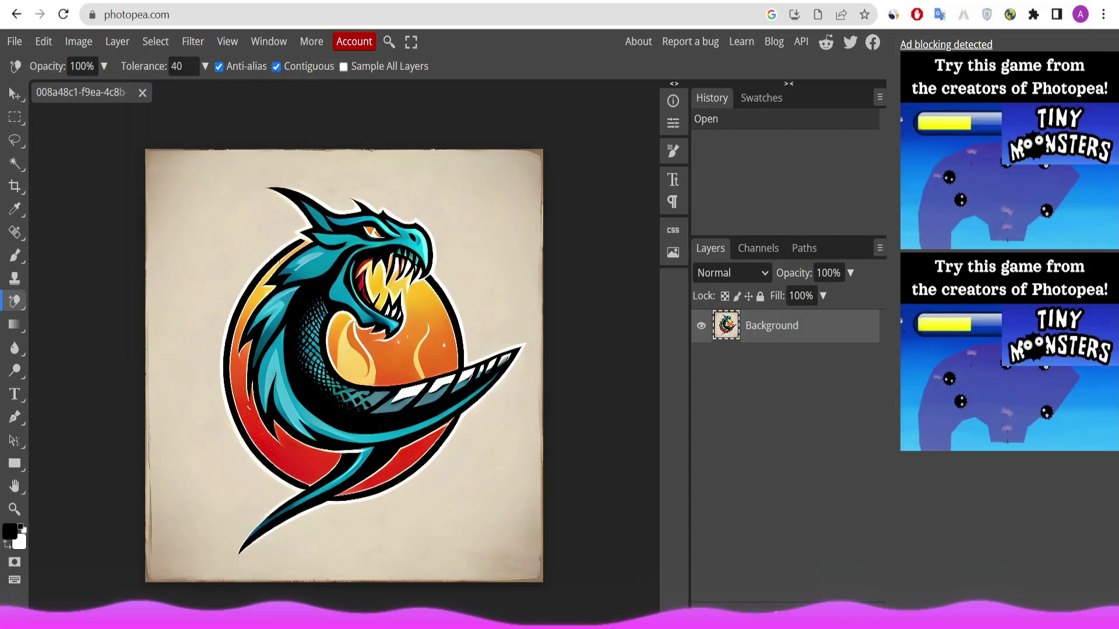
key("ctrl+shift+n")
left_click_drag(779, 323, 768, 377)
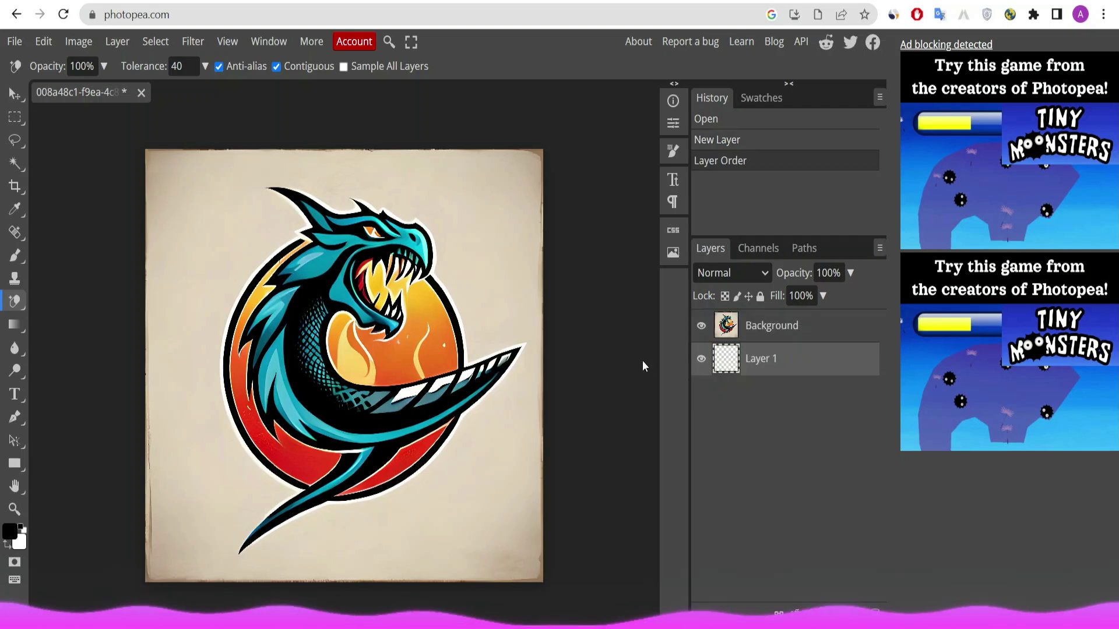
left_click(790, 333)
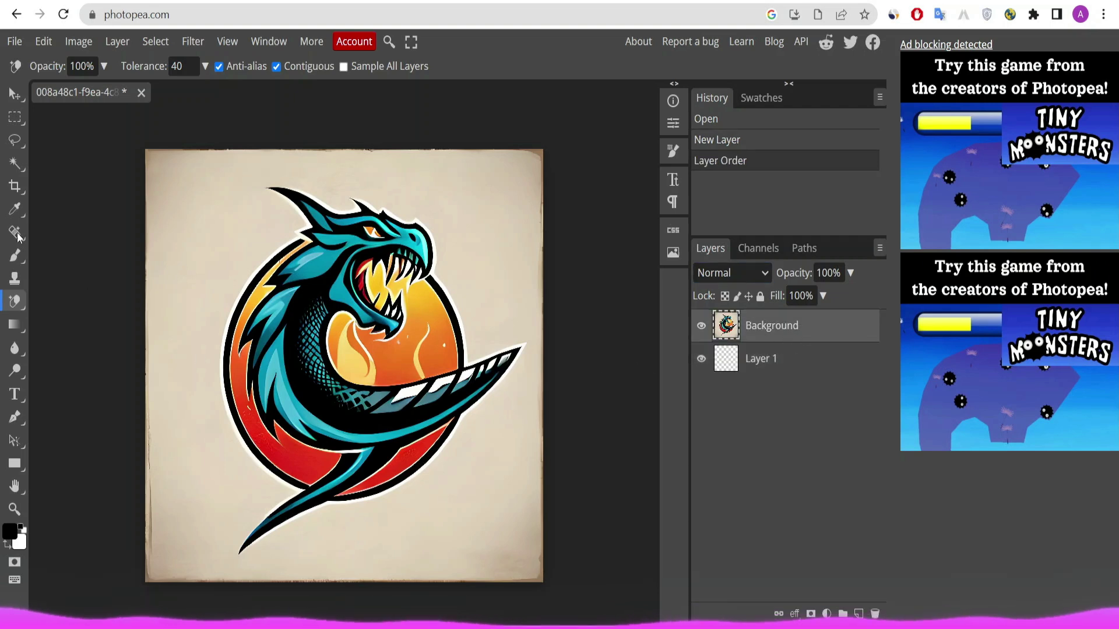
Erase the beige area around the dragon and the corner remnants with the Magic Eraser at tolerance 40
right_click(19, 302)
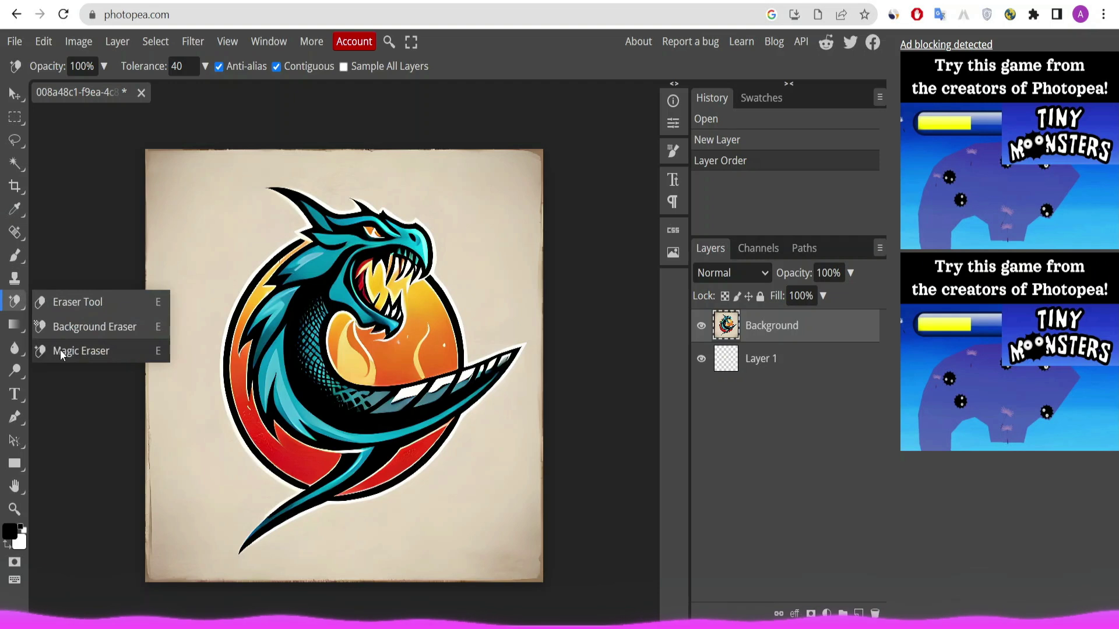
left_click(60, 350)
left_click(485, 261)
left_click(493, 288)
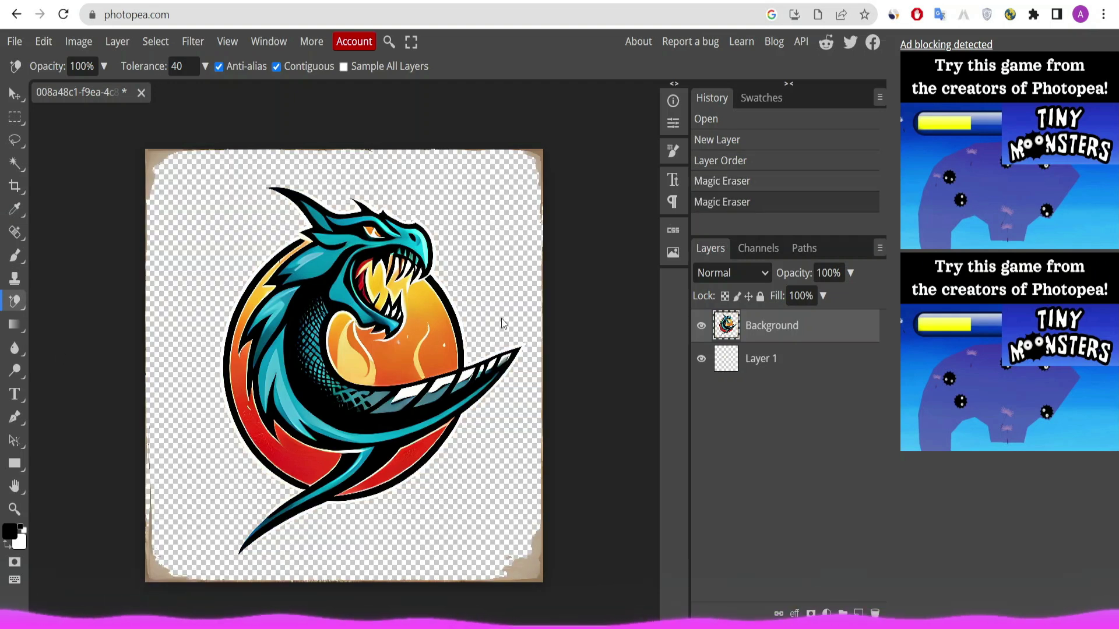
left_click(149, 159)
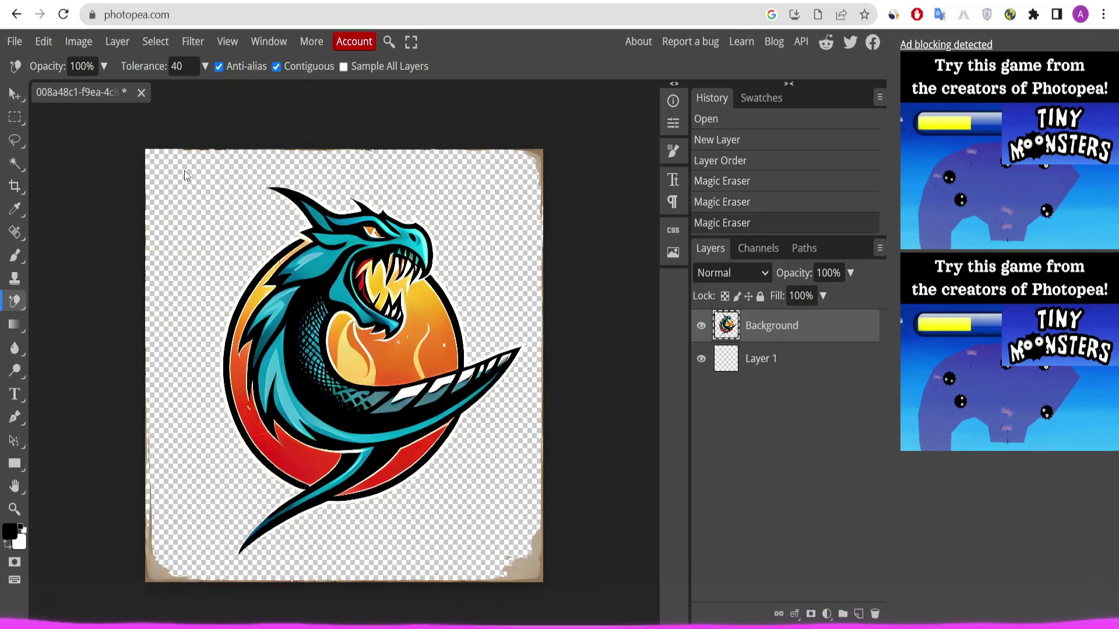
left_click(537, 155)
left_click(179, 562)
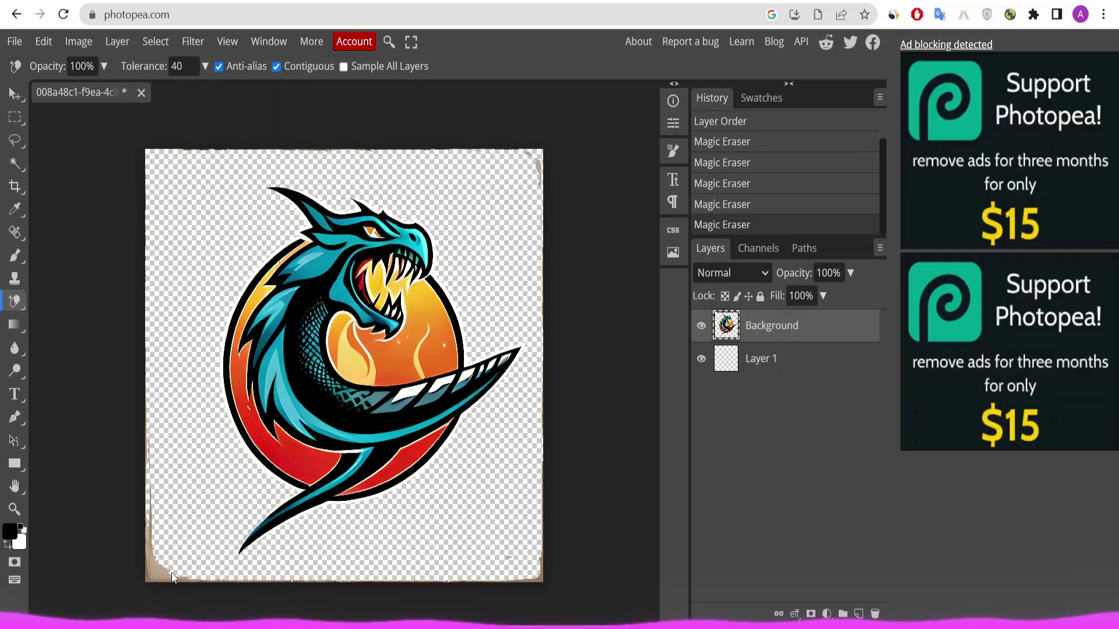
Erase the remaining brown remnants along the image borders with the Eraser Tool at a brush size of 294
right_click(20, 308)
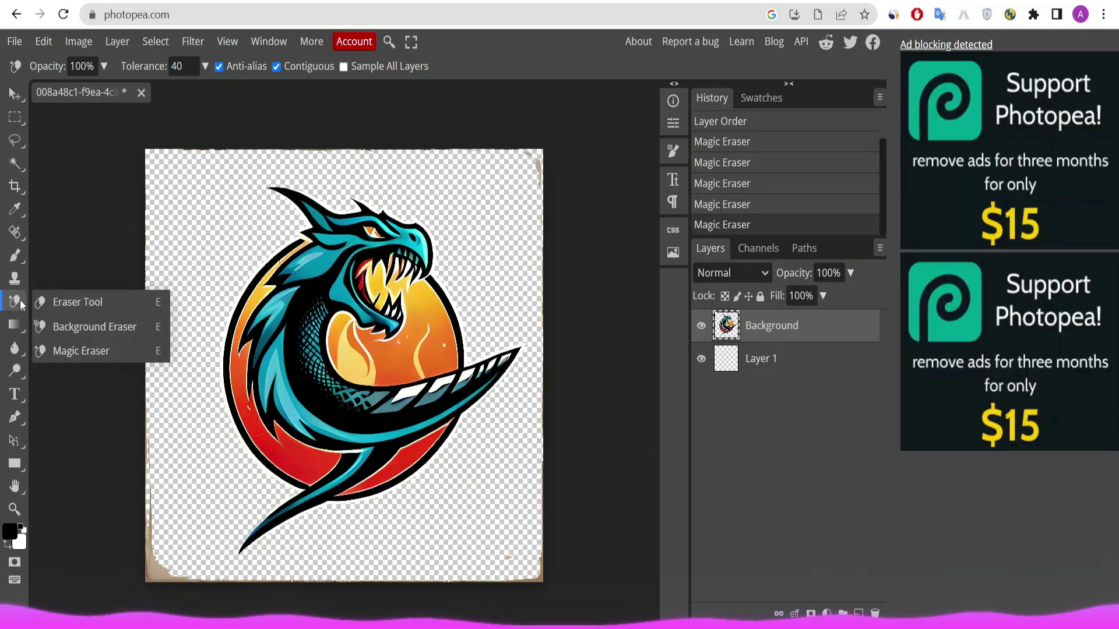
left_click(61, 303)
left_click(39, 66)
left_click_drag(157, 109, 183, 110)
mouse_move(484, 169)
left_mouse_down()
mouse_move(541, 183)
mouse_move(562, 280)
mouse_move(567, 386)
mouse_move(528, 585)
mouse_move(445, 571)
mouse_move(212, 569)
mouse_move(154, 349)
left_mouse_up()
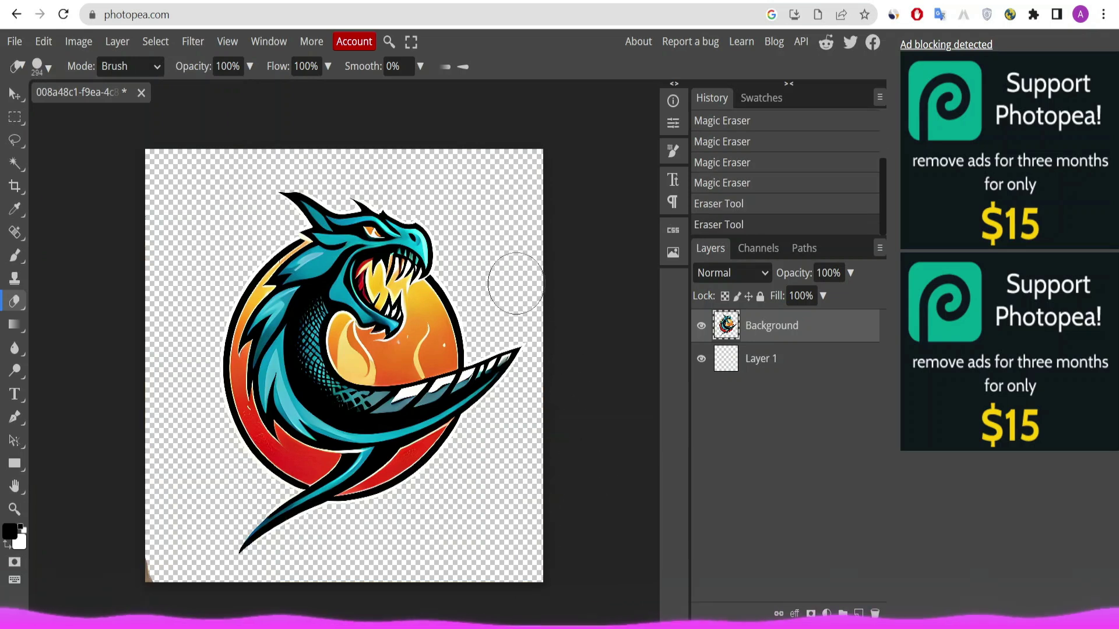
Export the transparent dragon design as a PNG file
left_click(20, 45)
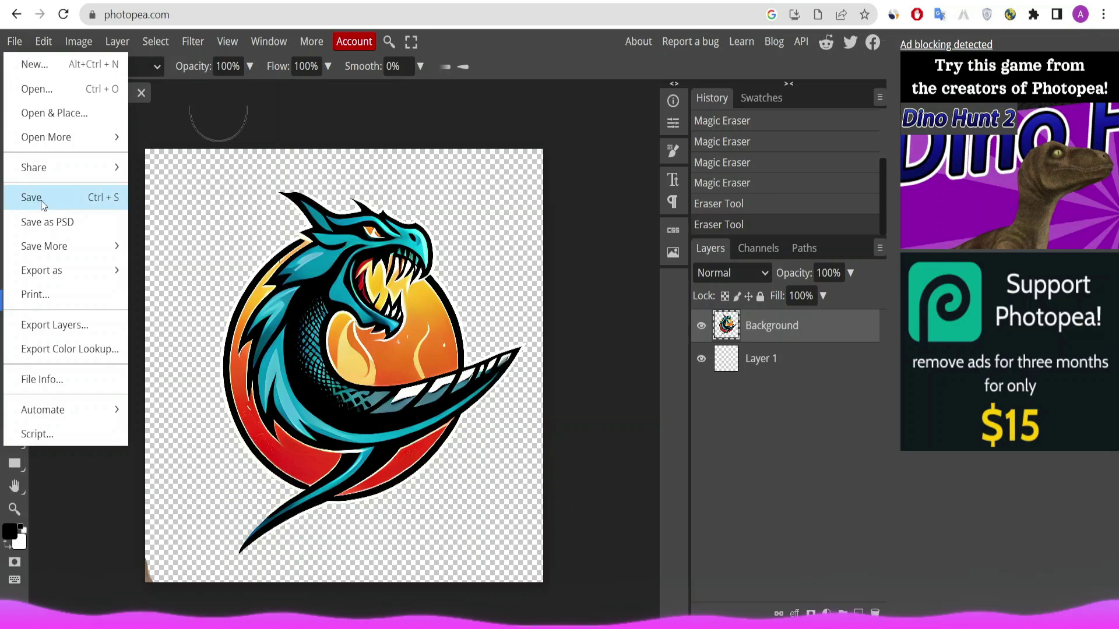
mouse_move(76, 269)
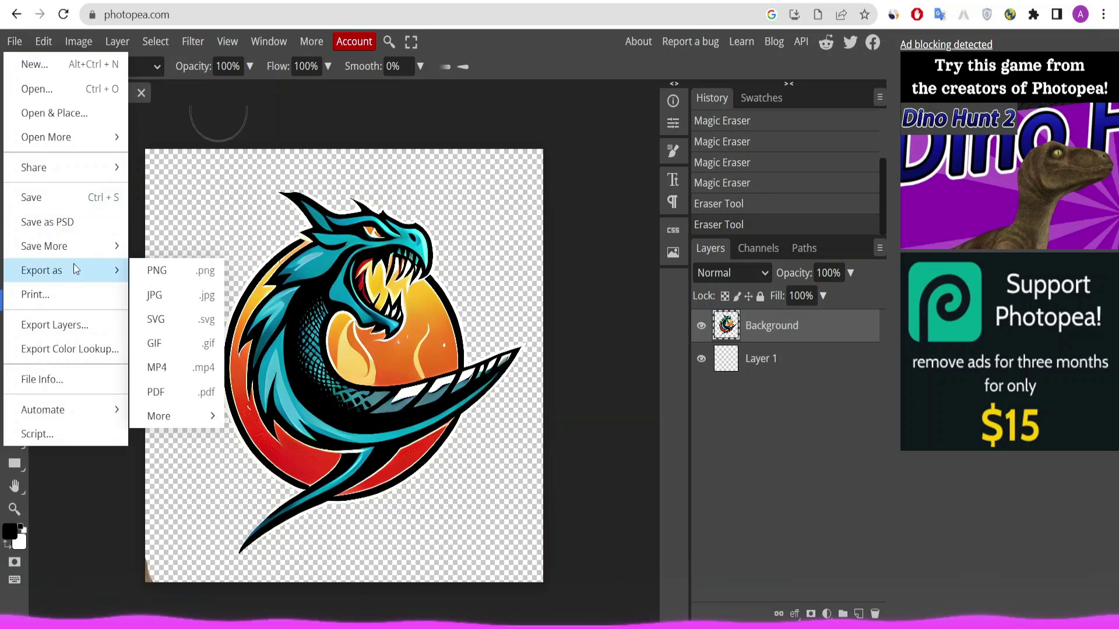
left_click(157, 271)
left_click(563, 300)
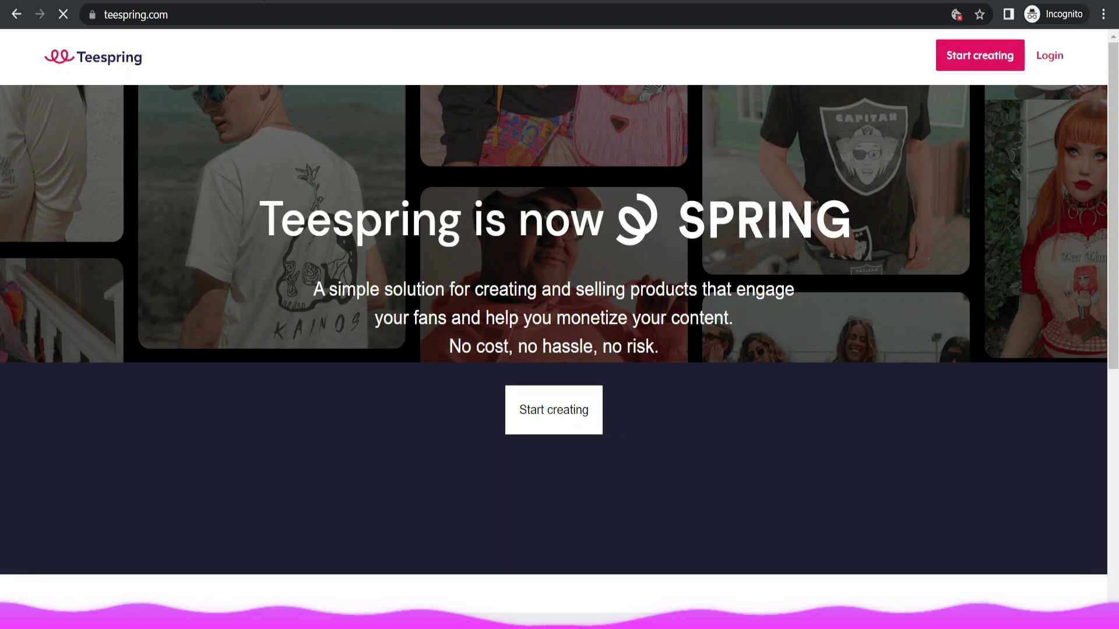
Switch to Teespring, start creating a seller account, and open the dashboard's profile settings at the display name
left_click(975, 59)
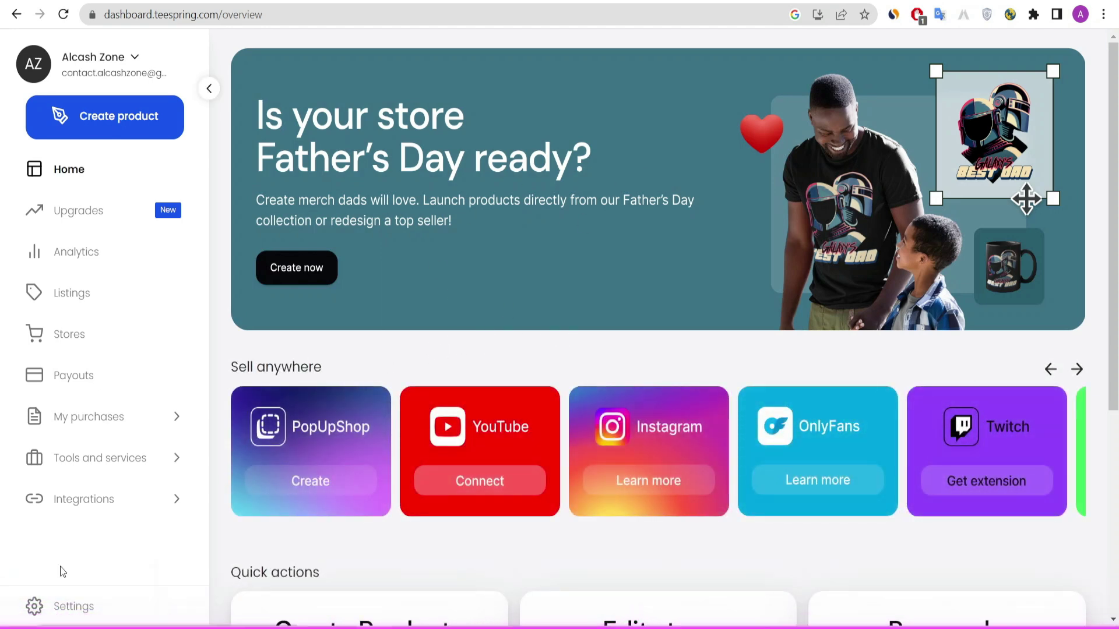
left_click(76, 608)
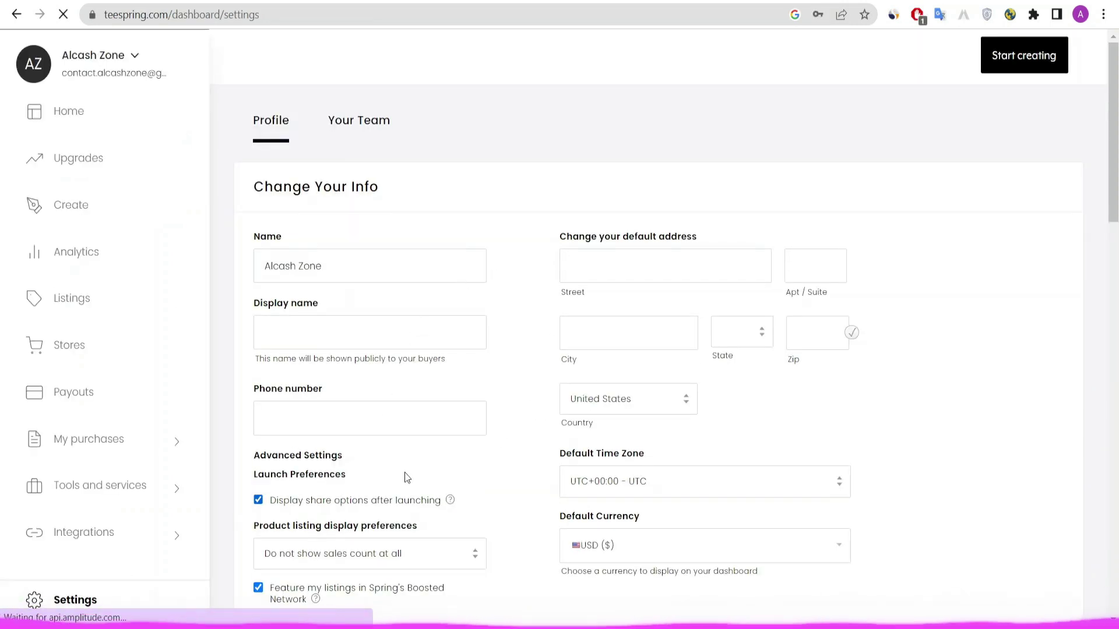
left_click_drag(399, 266, 265, 266)
left_click(299, 327)
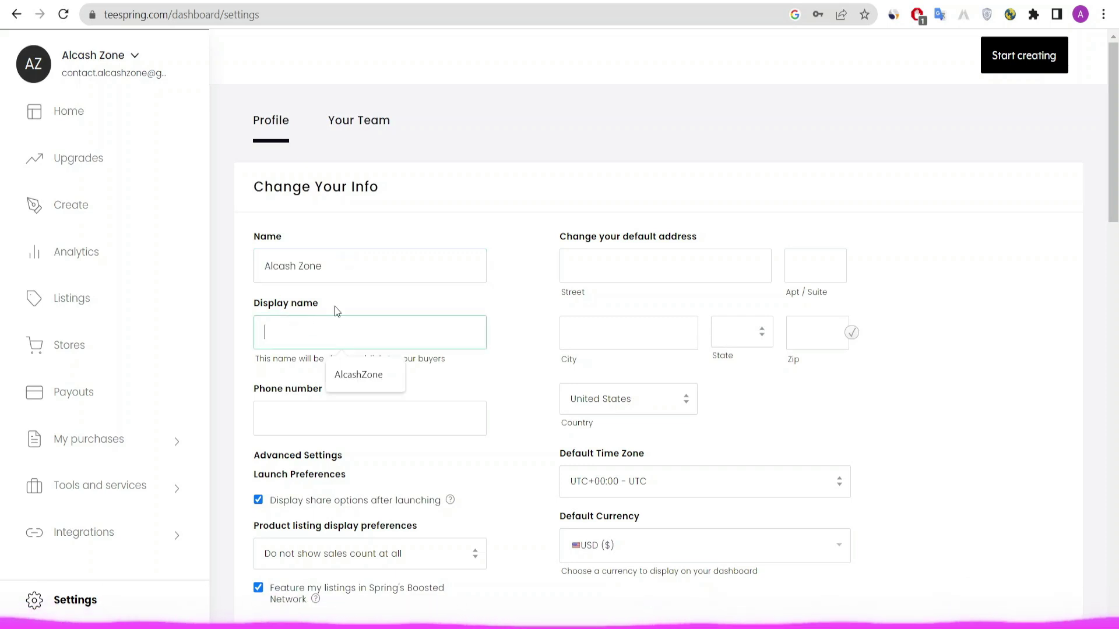
Set the default time zone to UTC+05:00 - Karachi and update the profile info
scroll(594, 376, "down", 3)
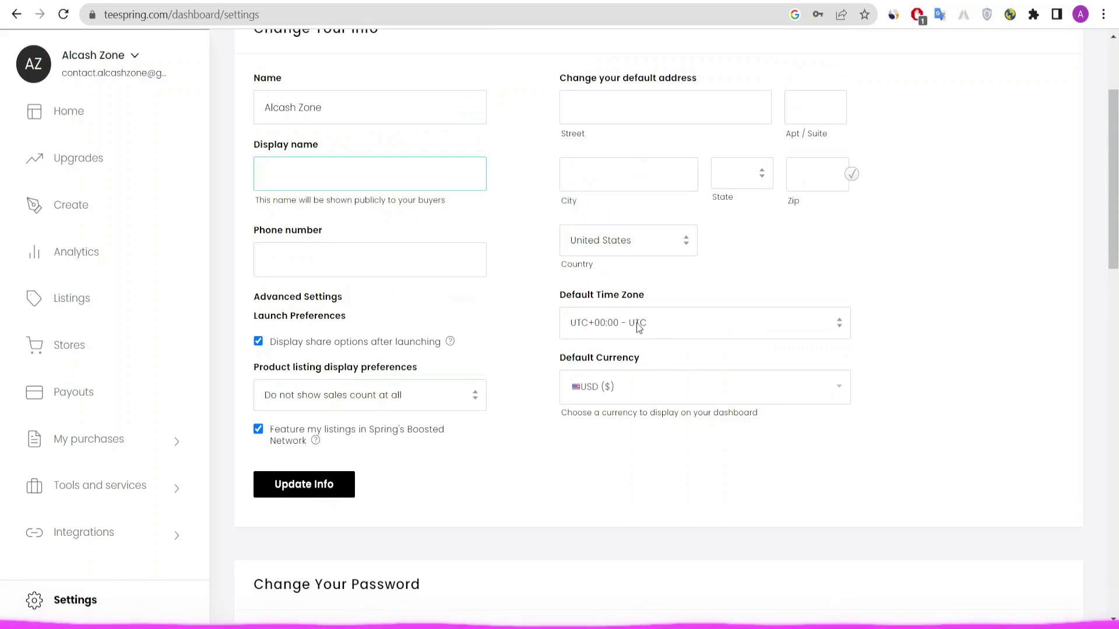
left_click(638, 327)
scroll(635, 244, "up", 2)
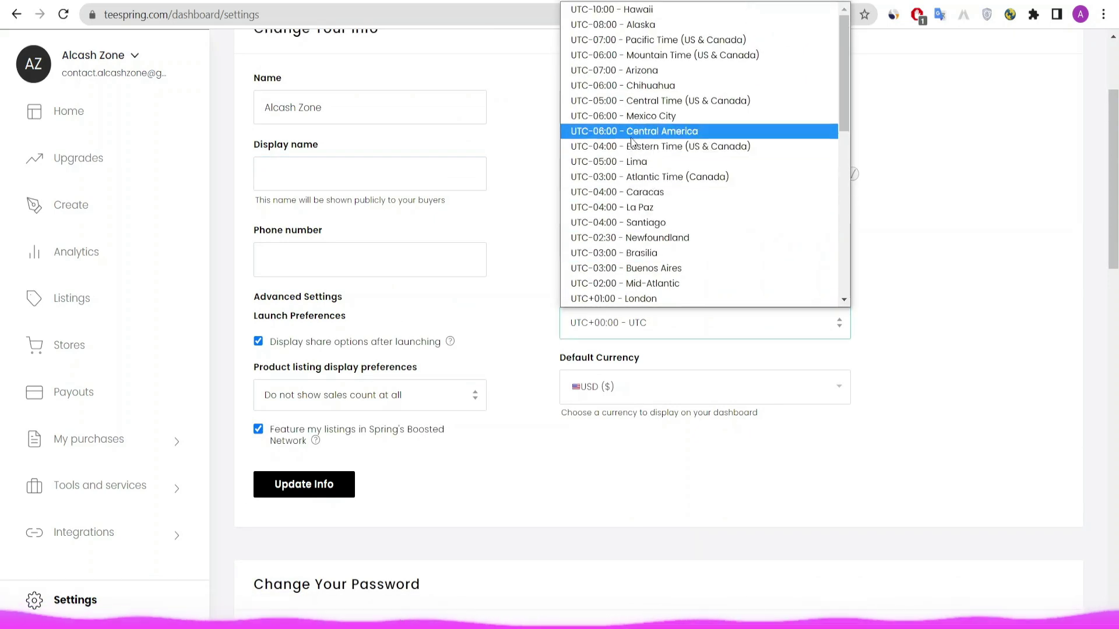
scroll(635, 154, "down", 8)
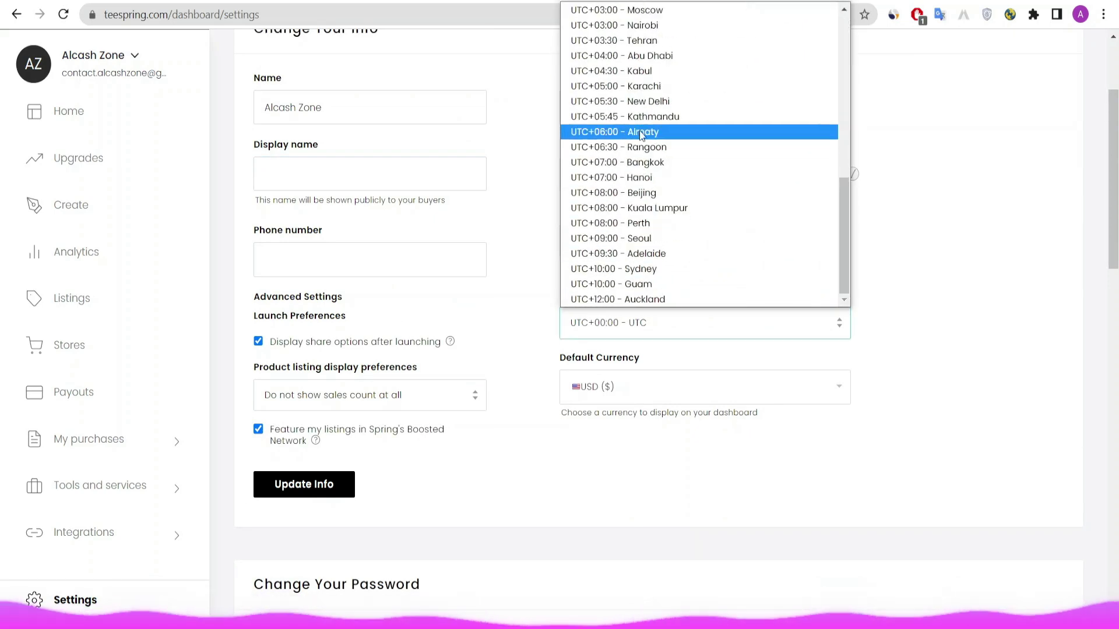
left_click(639, 91)
left_click(321, 484)
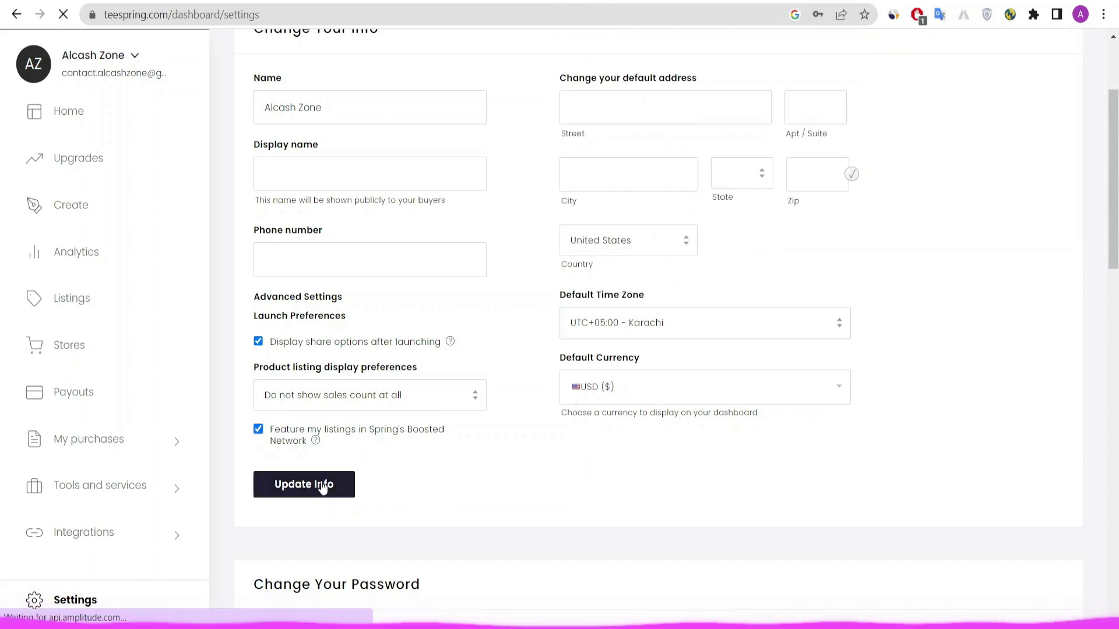
Examine the PayPal address and Payoneer payout sections of the account settings, including the condition for accessing Payoneer
scroll(599, 466, "down", 10)
scroll(524, 498, "down", 3)
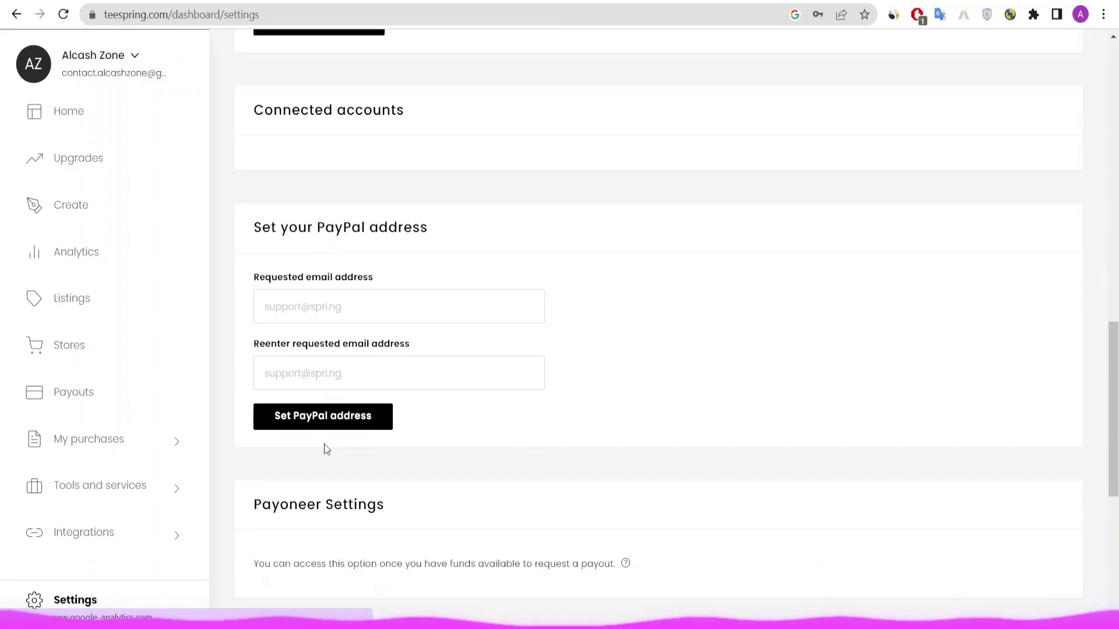
scroll(487, 347, "down", 6)
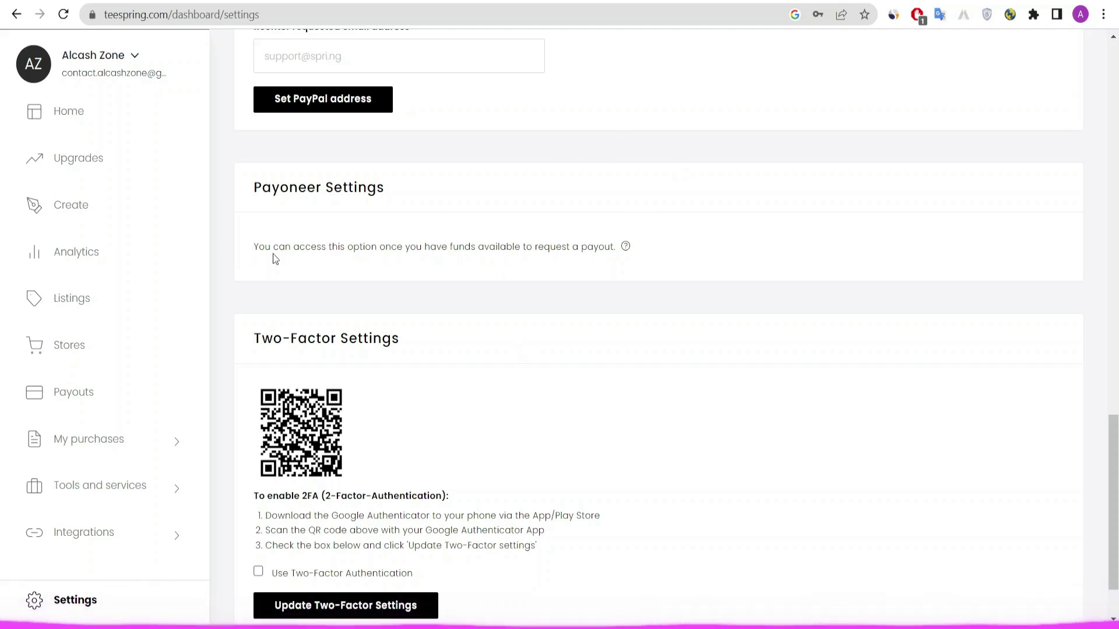
left_click_drag(255, 245, 594, 273)
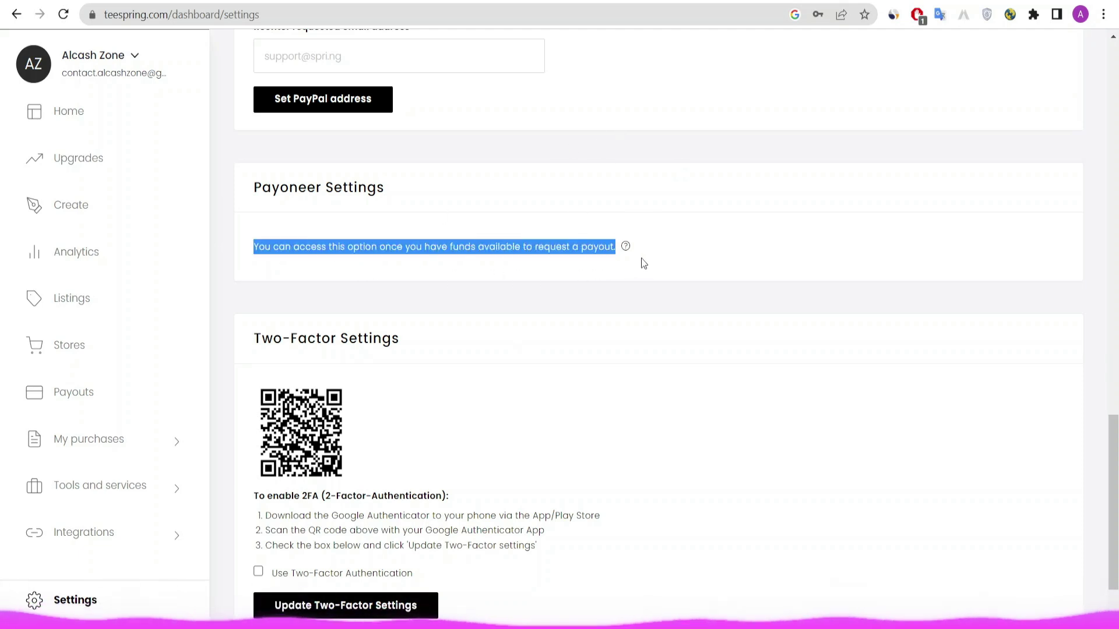
left_click(704, 178)
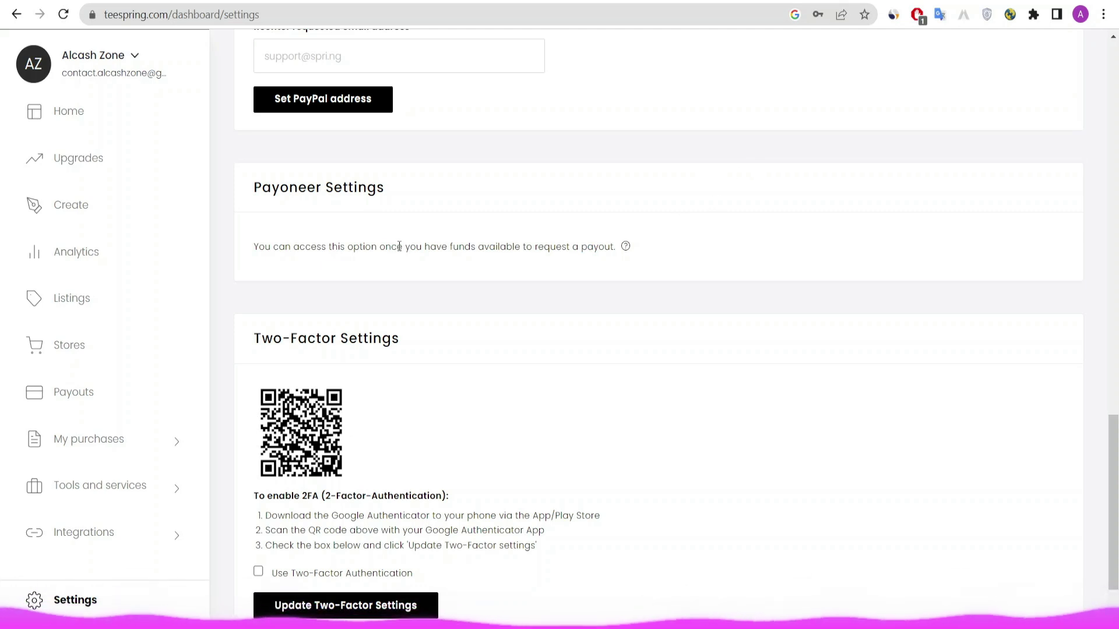
left_click_drag(377, 241, 622, 247)
left_click(679, 274)
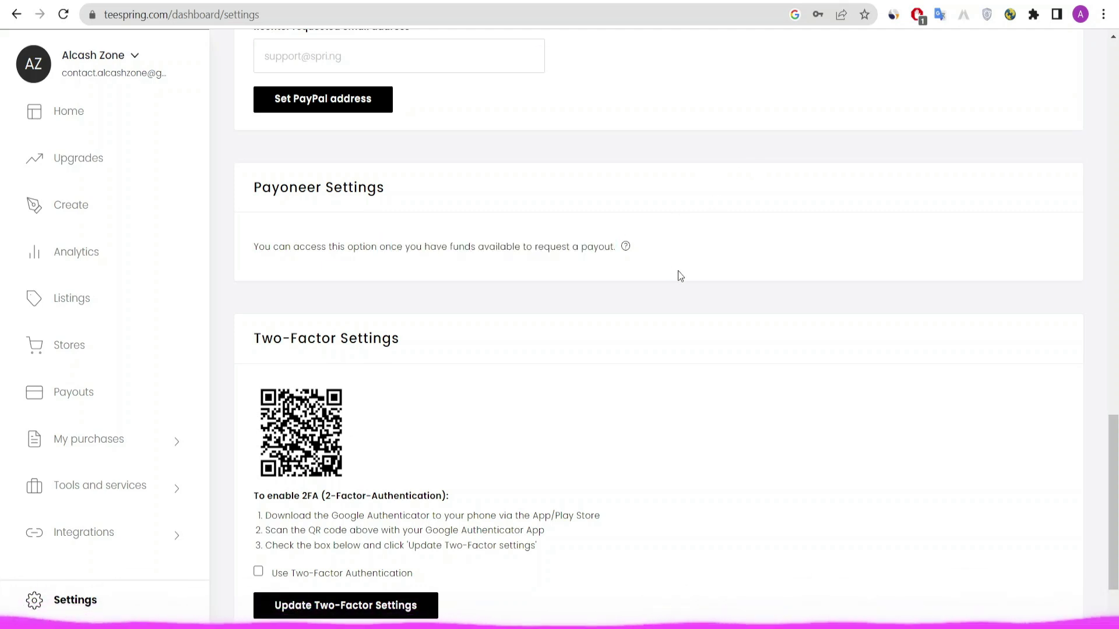
scroll(692, 285, "up", 6)
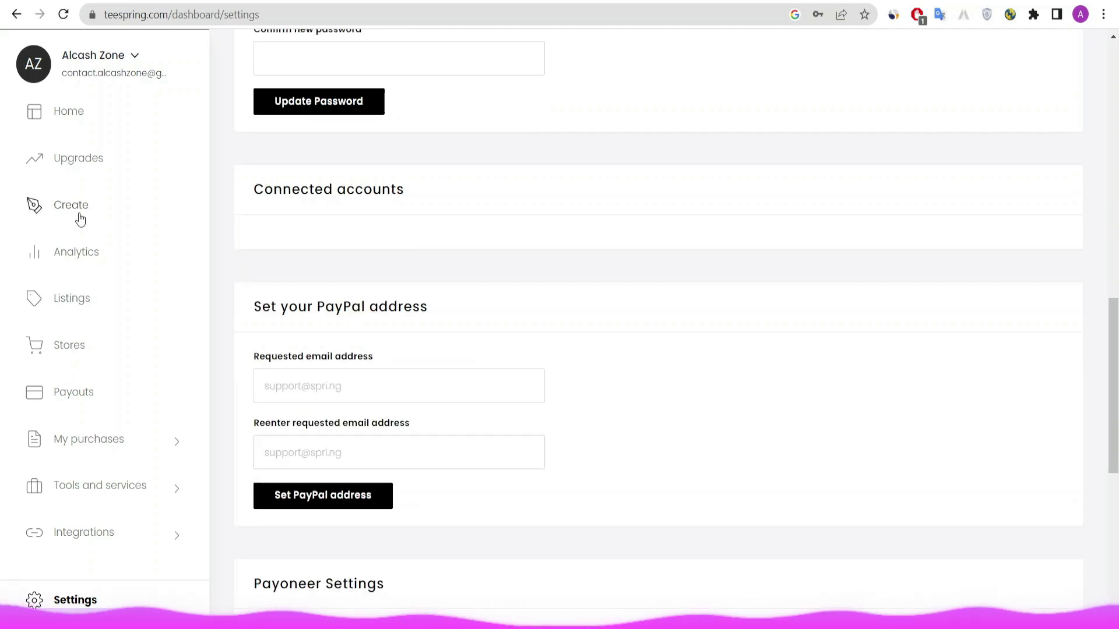
Open the product creation catalog, browse the best sellers and start designing the Coach Jacket
left_click(81, 220)
scroll(432, 392, "down", 3)
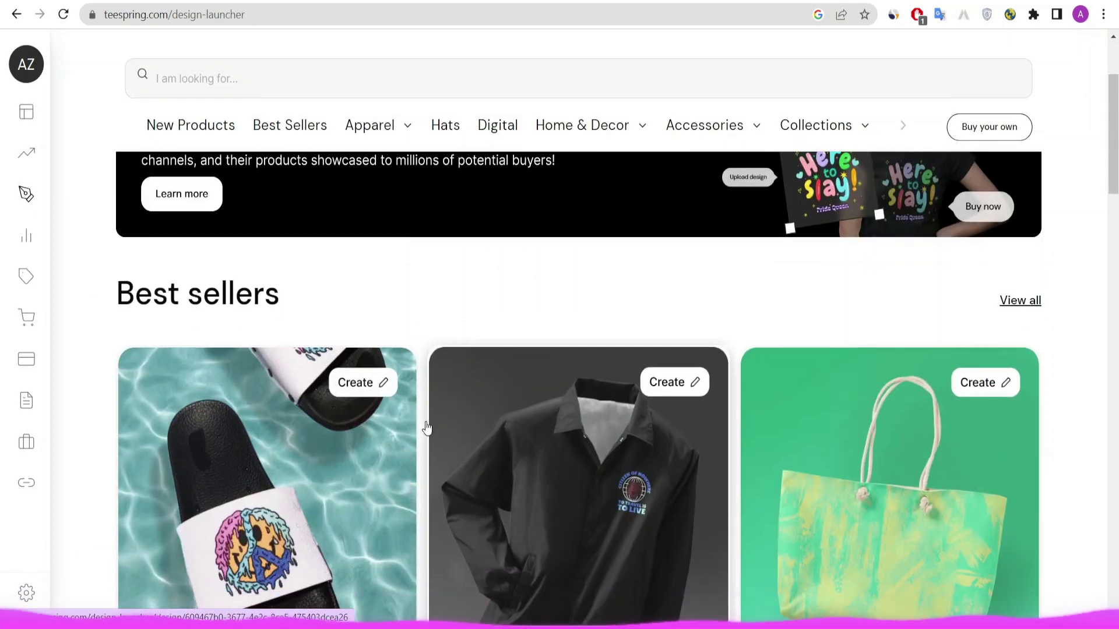
scroll(466, 434, "down", 4)
scroll(513, 450, "up", 5)
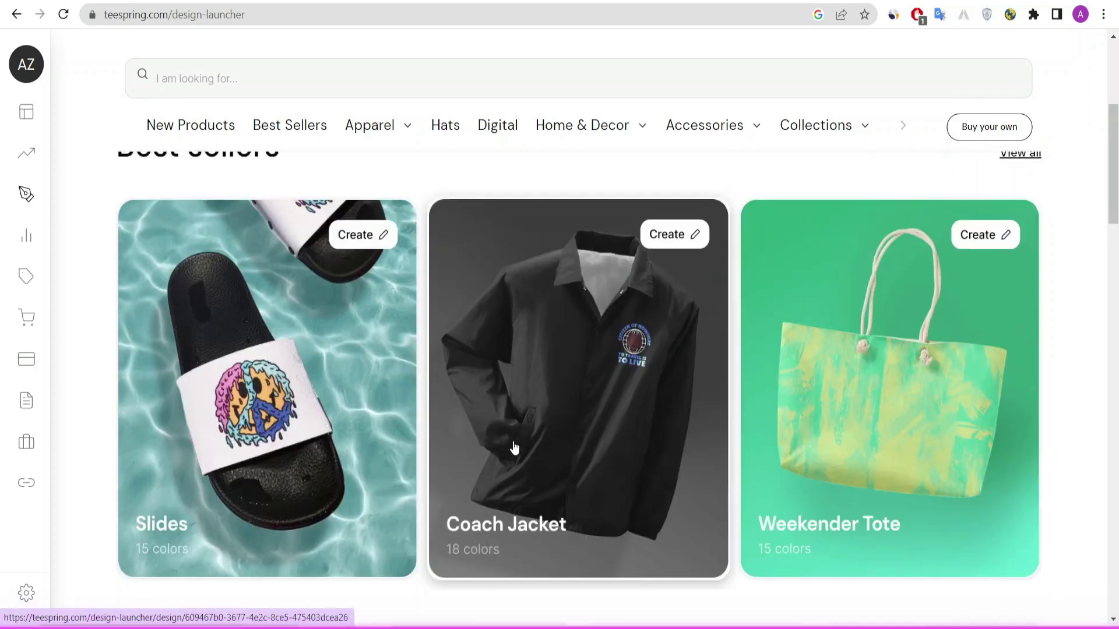
left_click_drag(310, 387, 120, 378)
scroll(384, 366, "down", 4)
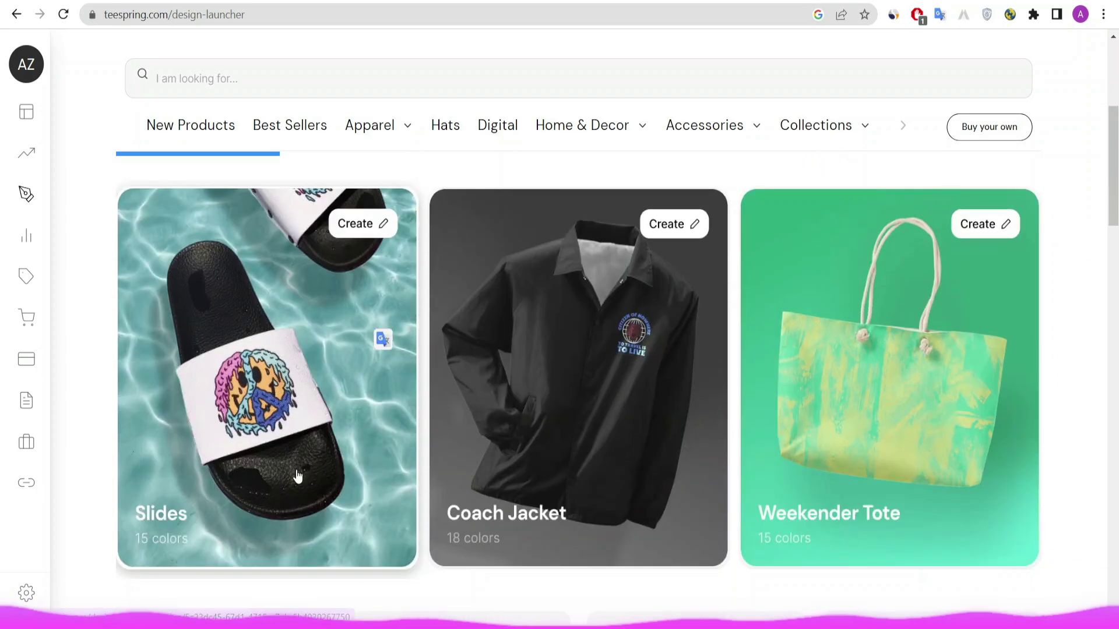
scroll(383, 366, "up", 3)
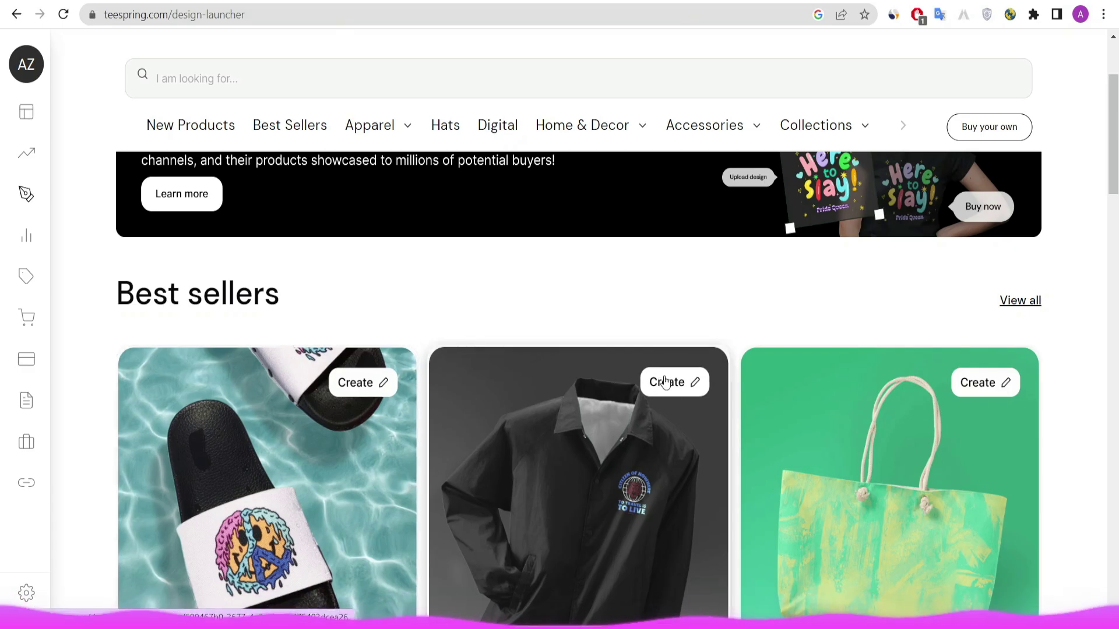
scroll(621, 422, "down", 3)
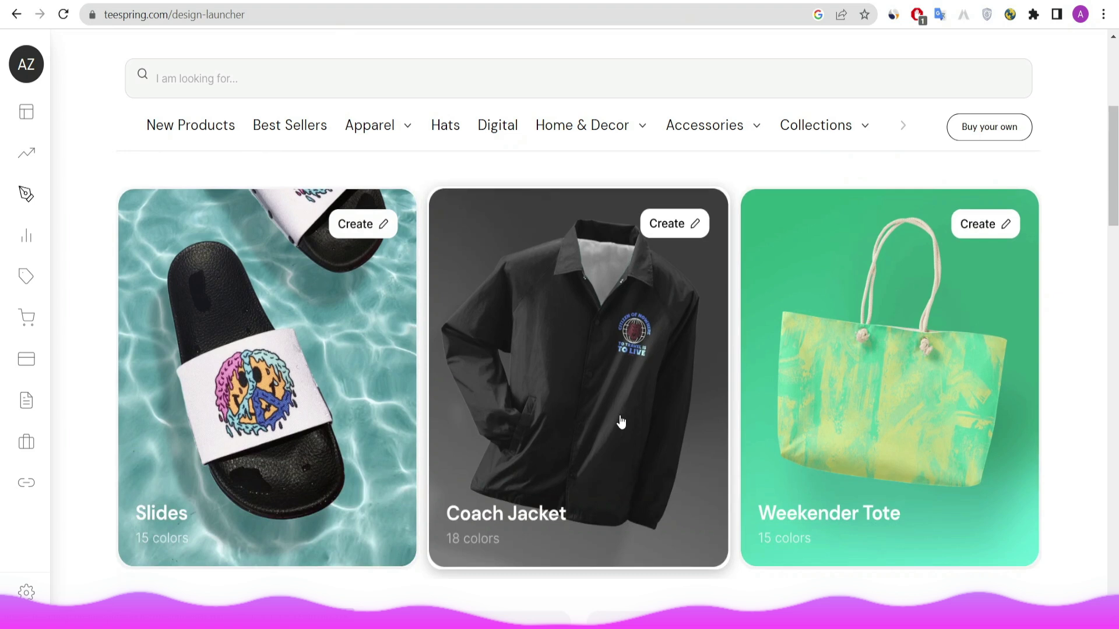
left_click(669, 225)
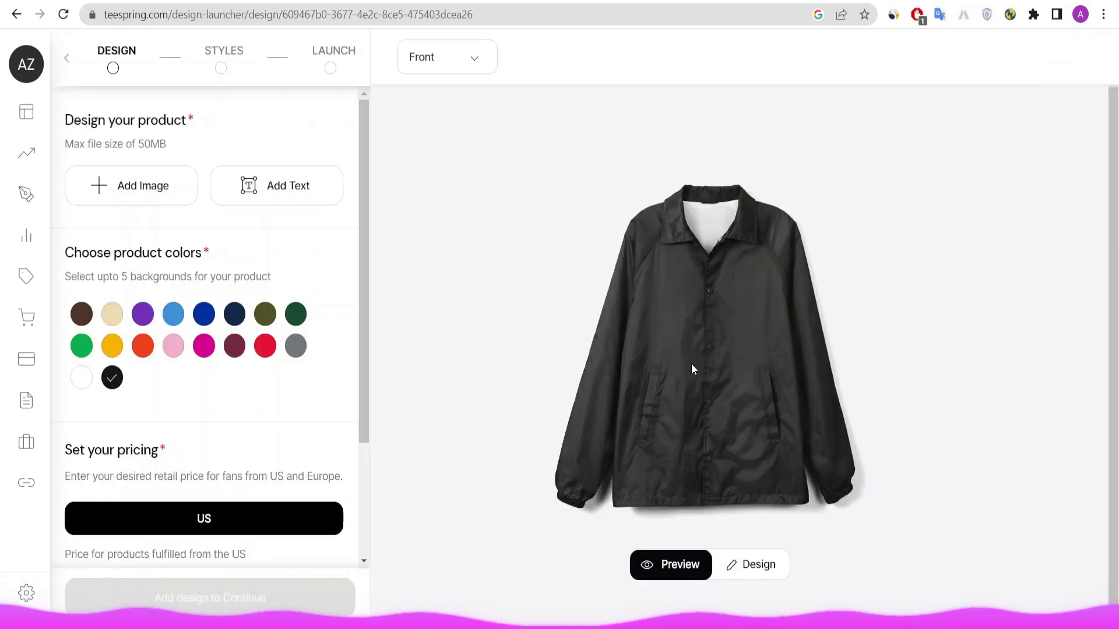
Add the Firely logo image to the jacket's front and size it to about 5.69" x 5.69" over the chest print area
left_click(138, 185)
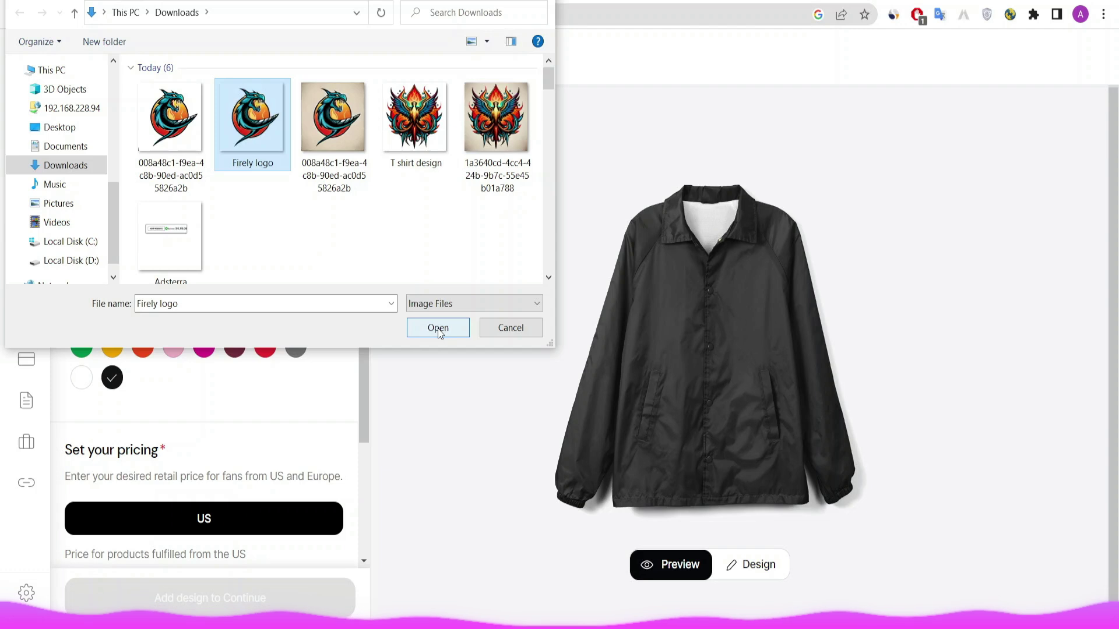
left_click(438, 328)
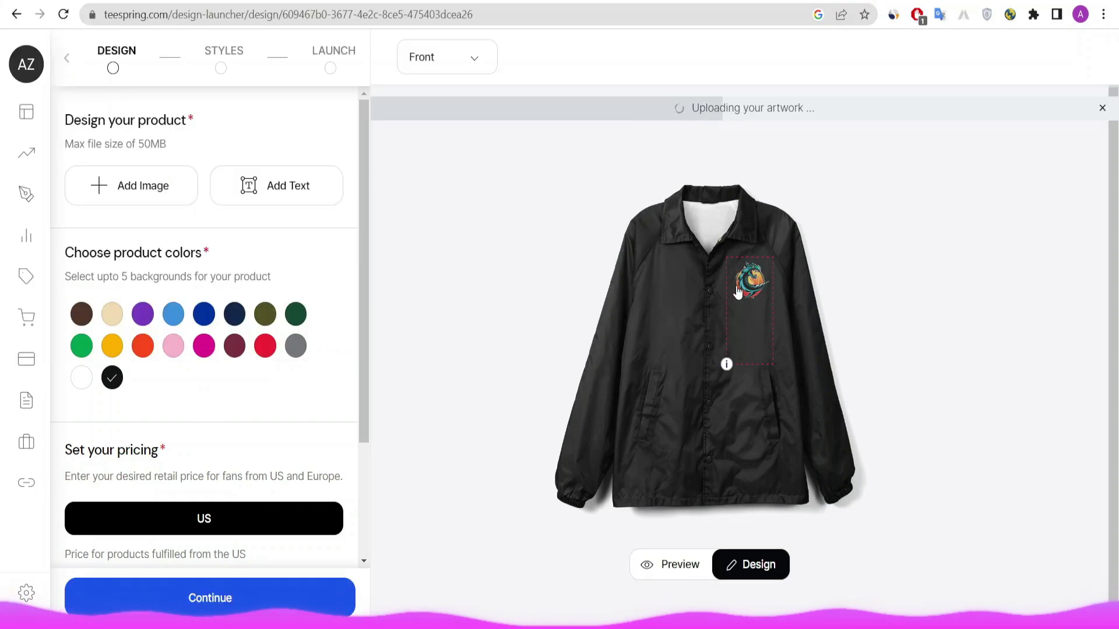
left_click_drag(739, 286, 746, 301)
mouse_move(726, 365)
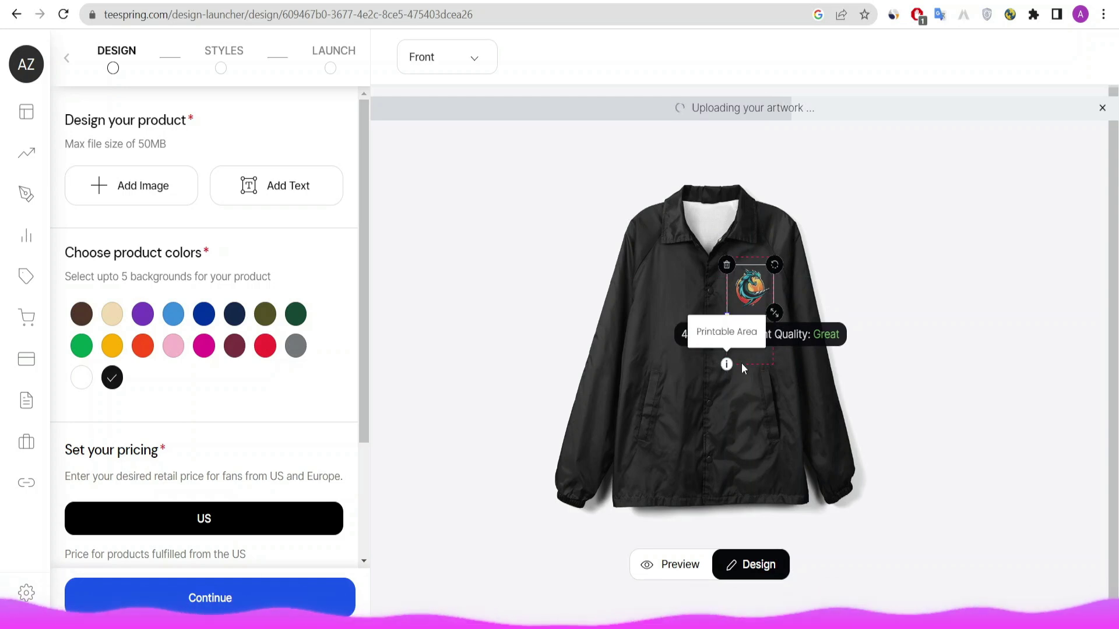
left_click_drag(774, 313, 748, 288)
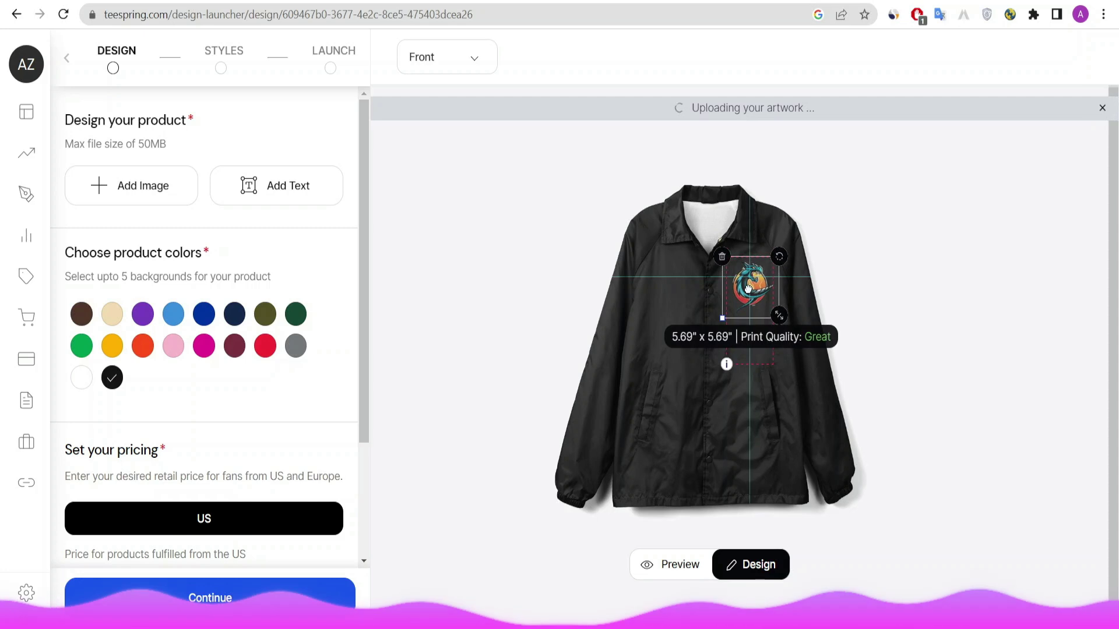
left_click(913, 297)
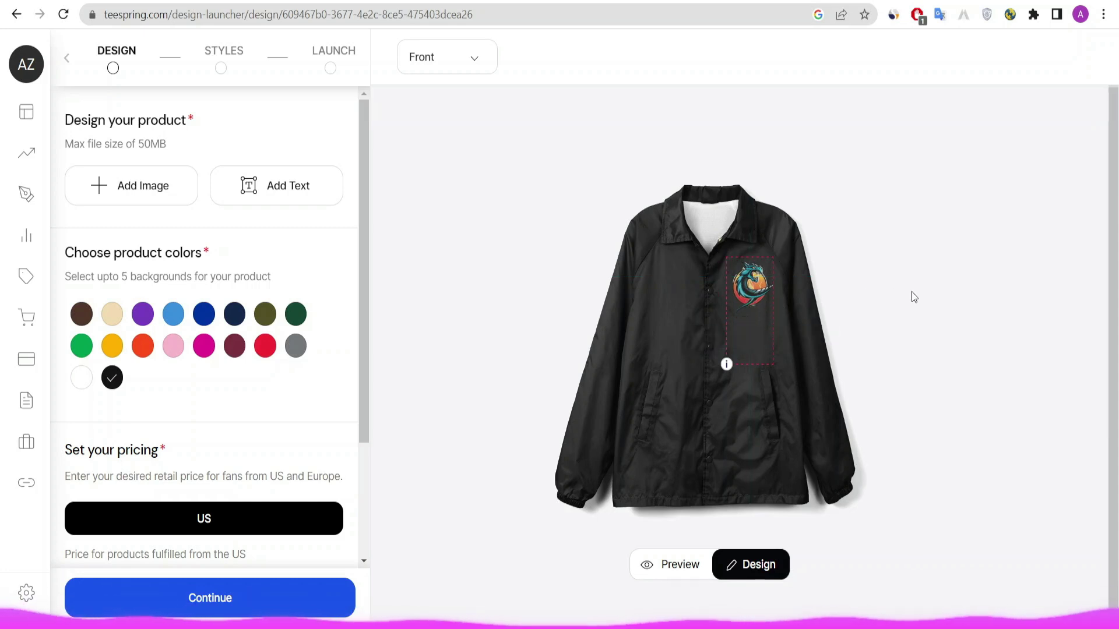
Add the dragon logo to the jacket's back, enlarge it to about 11.96" x 11.96" and center it horizontally
left_click(429, 59)
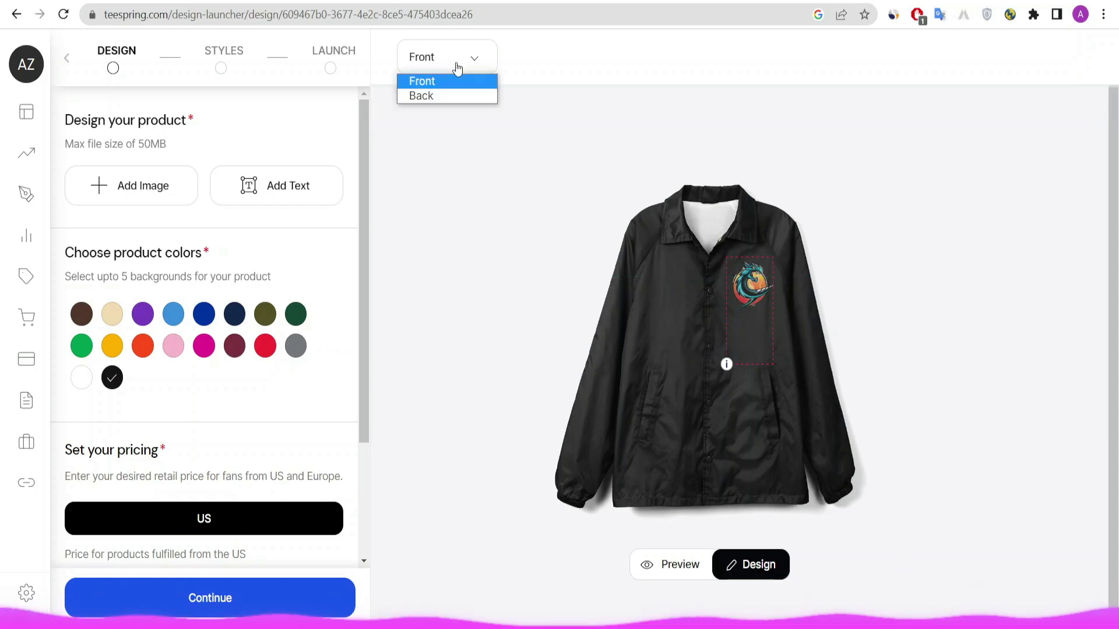
left_click(444, 96)
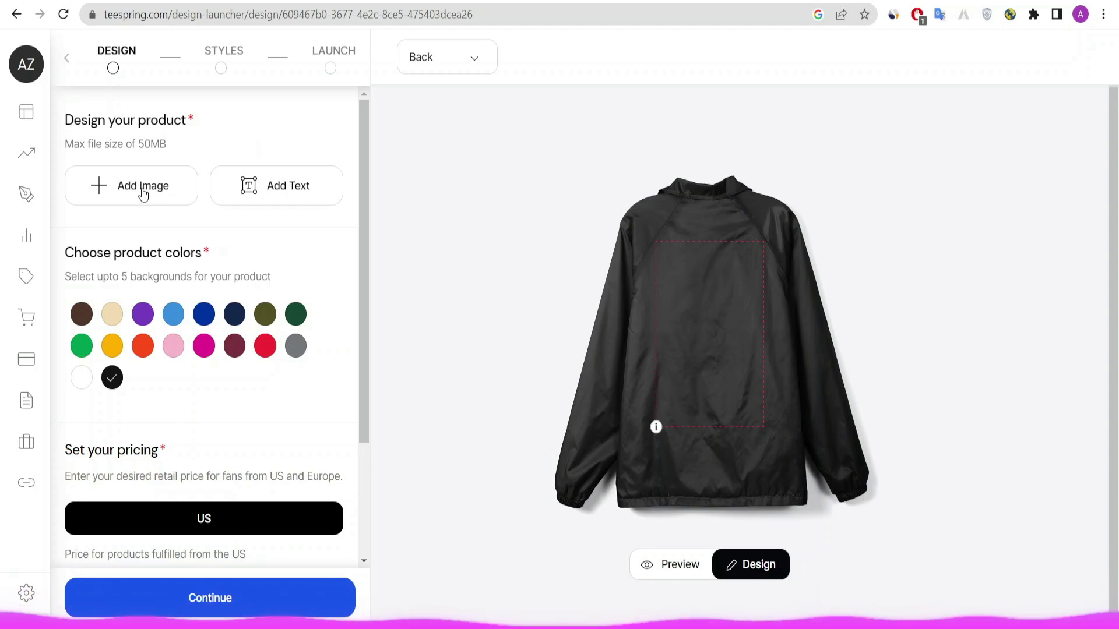
left_click(143, 194)
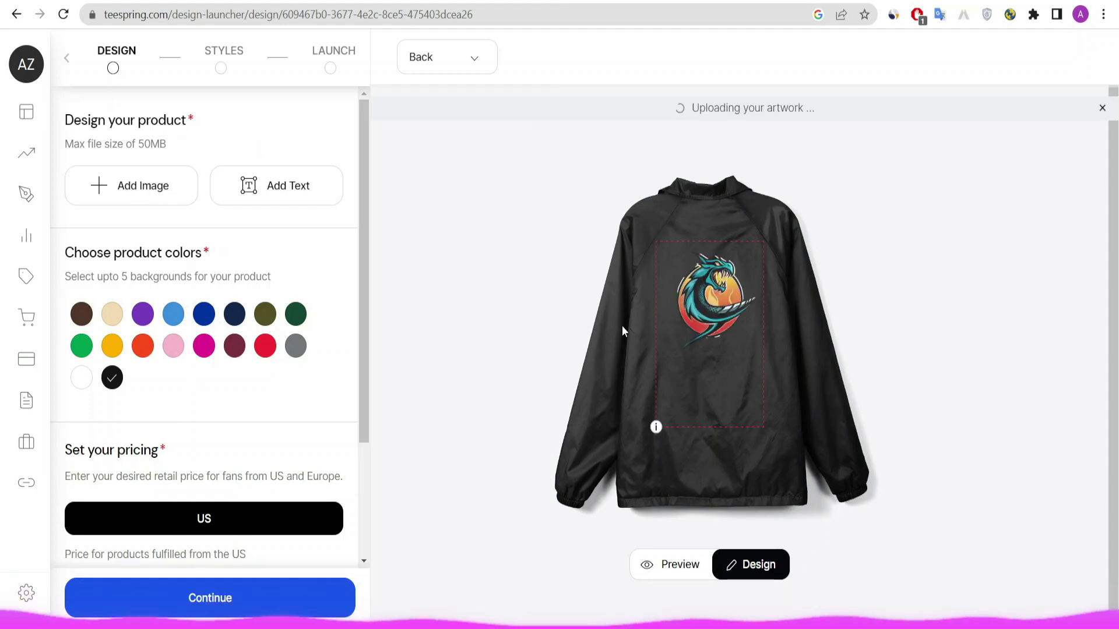
left_click(722, 313)
left_click_drag(765, 360, 775, 381)
left_click_drag(717, 317, 723, 315)
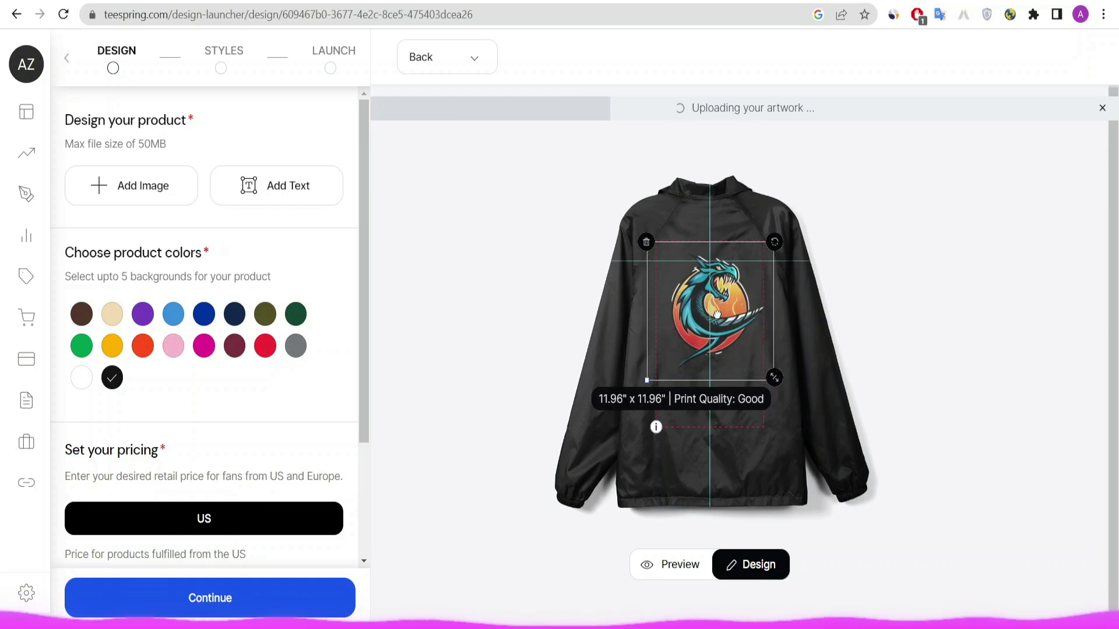
left_click(526, 275)
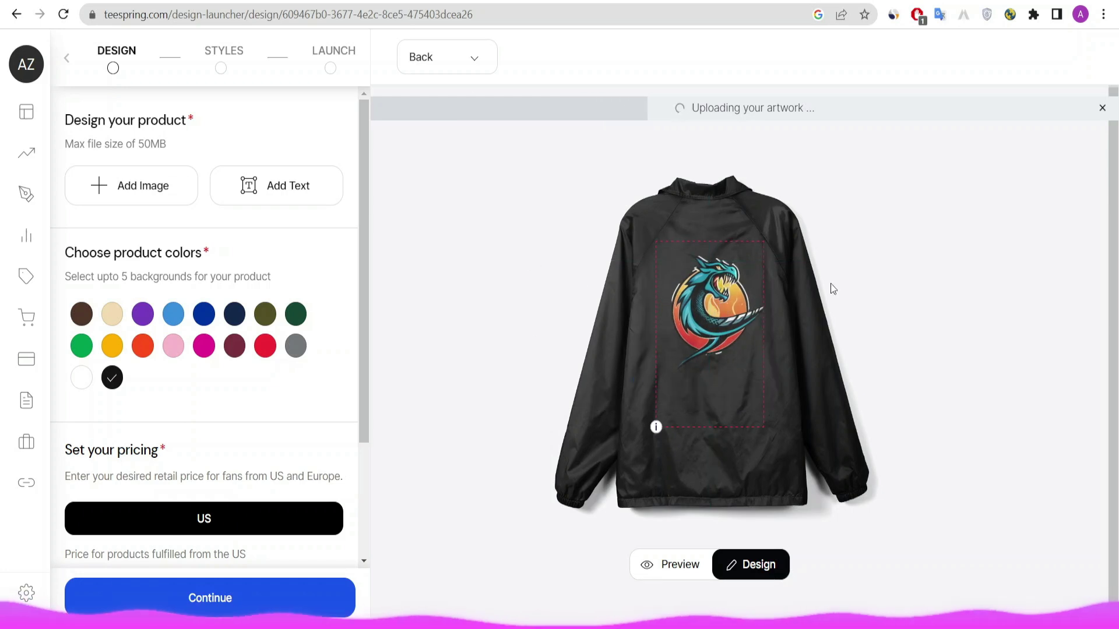
Set the Coach Jacket's US retail price to $49.99
scroll(192, 405, "down", 3)
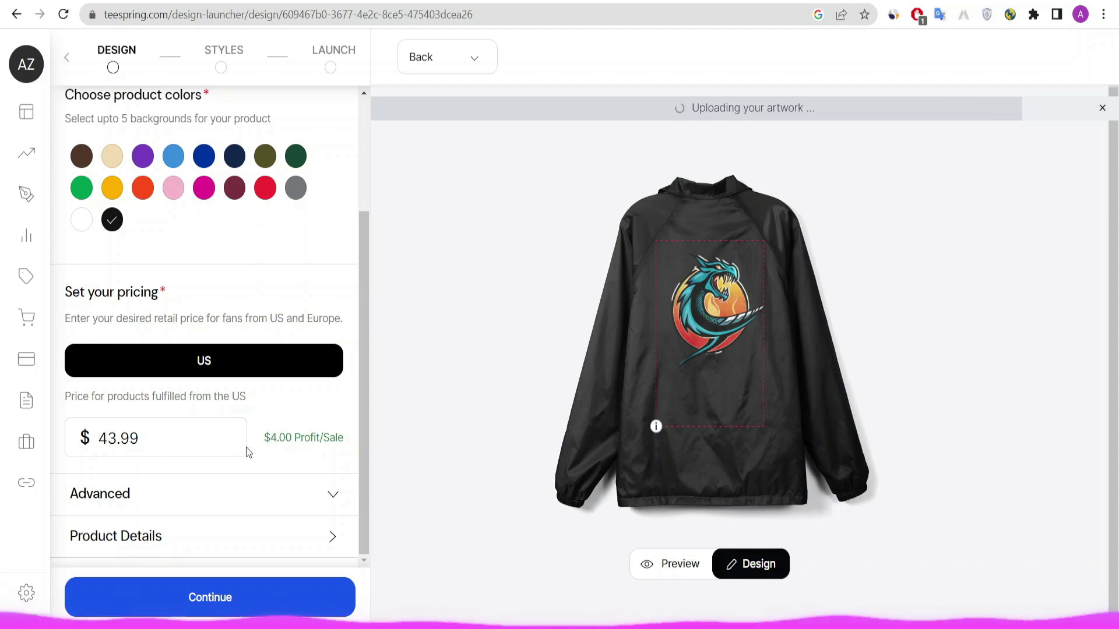
left_click(108, 439)
left_click_drag(108, 438, 117, 438)
type("9")
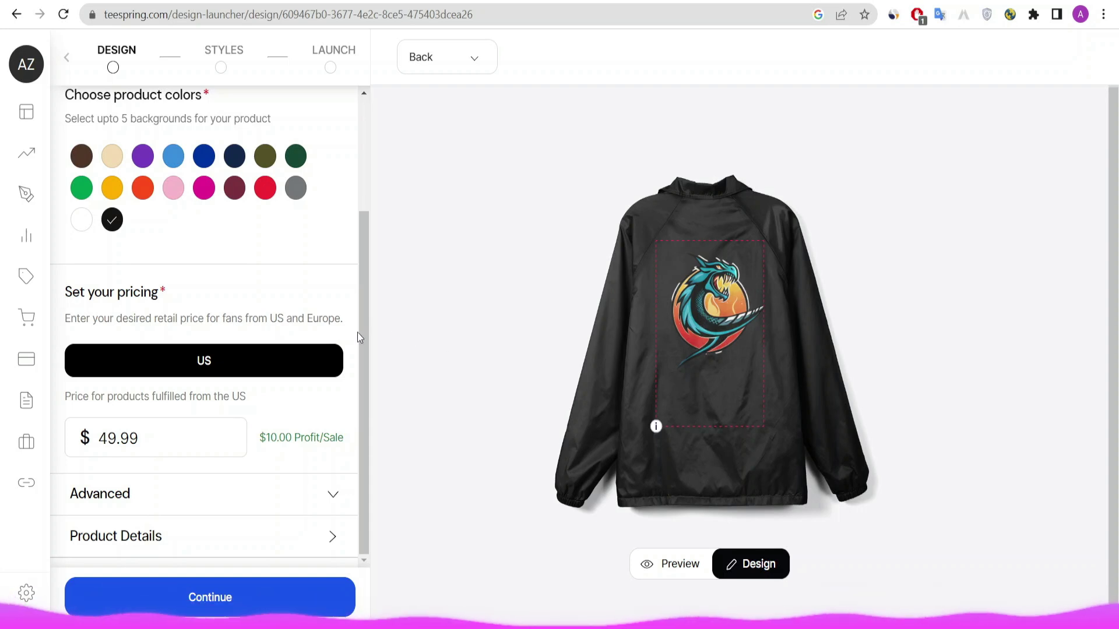
Expand the advanced showcase options for the jacket and continue to the styles stage
left_click(211, 497)
scroll(131, 434, "down", 5)
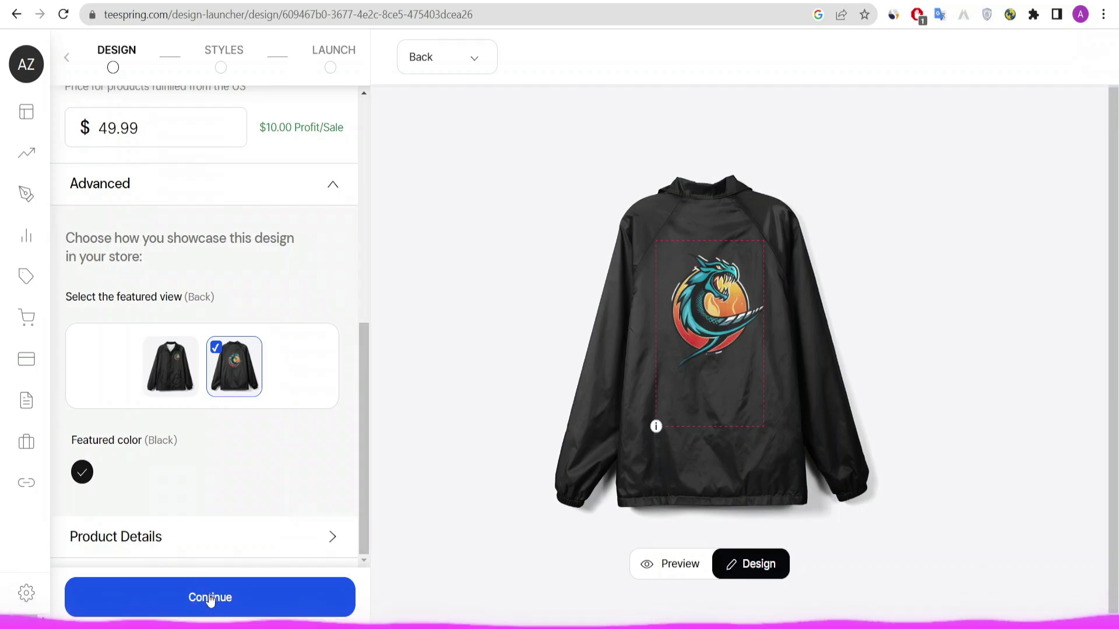
left_click(211, 599)
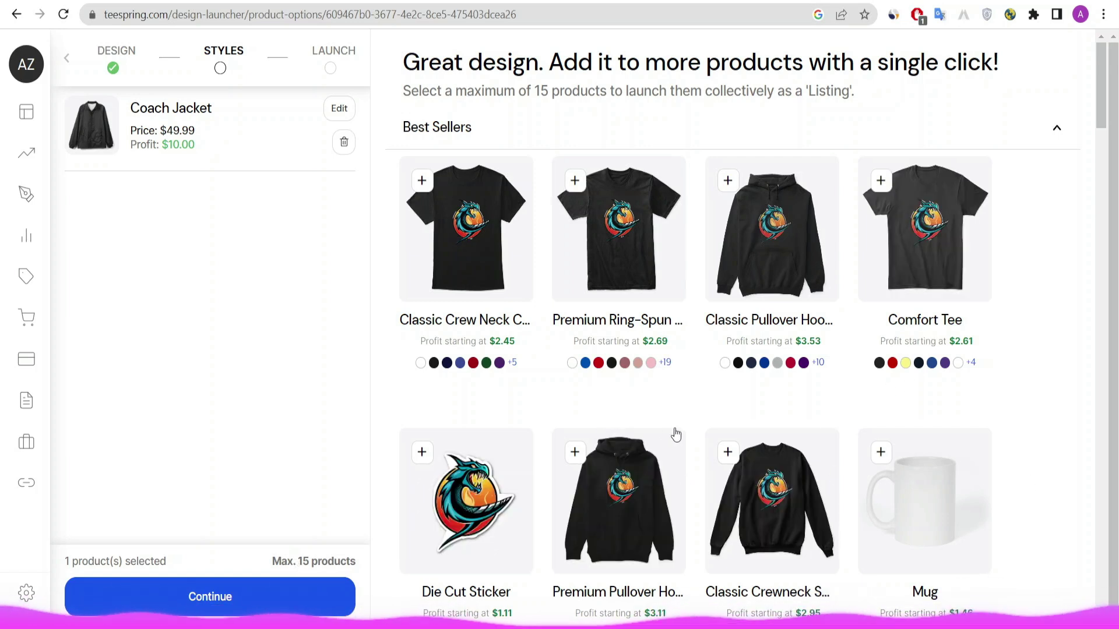
Add the Classic Crew Neck Comfortsoft T-Shirt, Premium Ring-Spun Cotton T-Shirt, Classic Pullover Hoodie and Comfort Tee to the listing
scroll(674, 436, "down", 5)
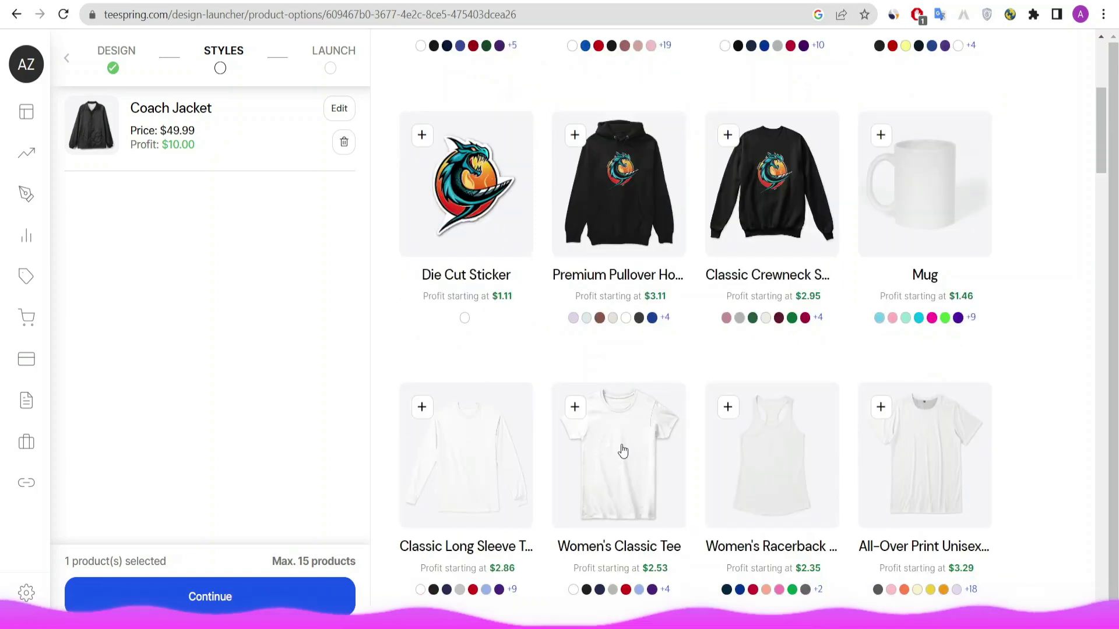
scroll(622, 452, "up", 4)
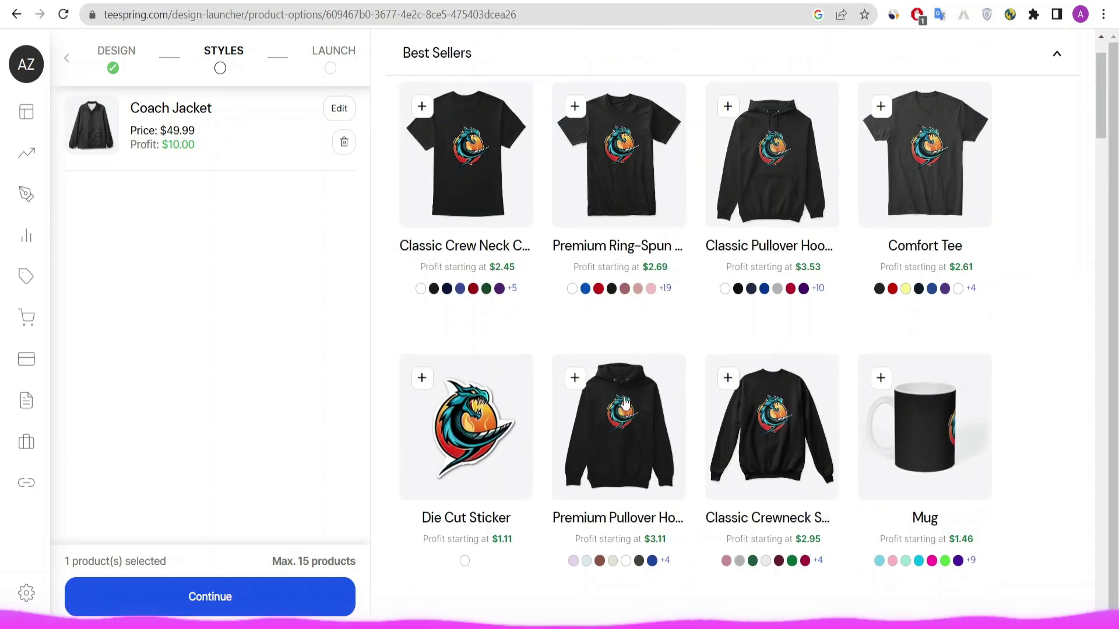
scroll(454, 205, "up", 2)
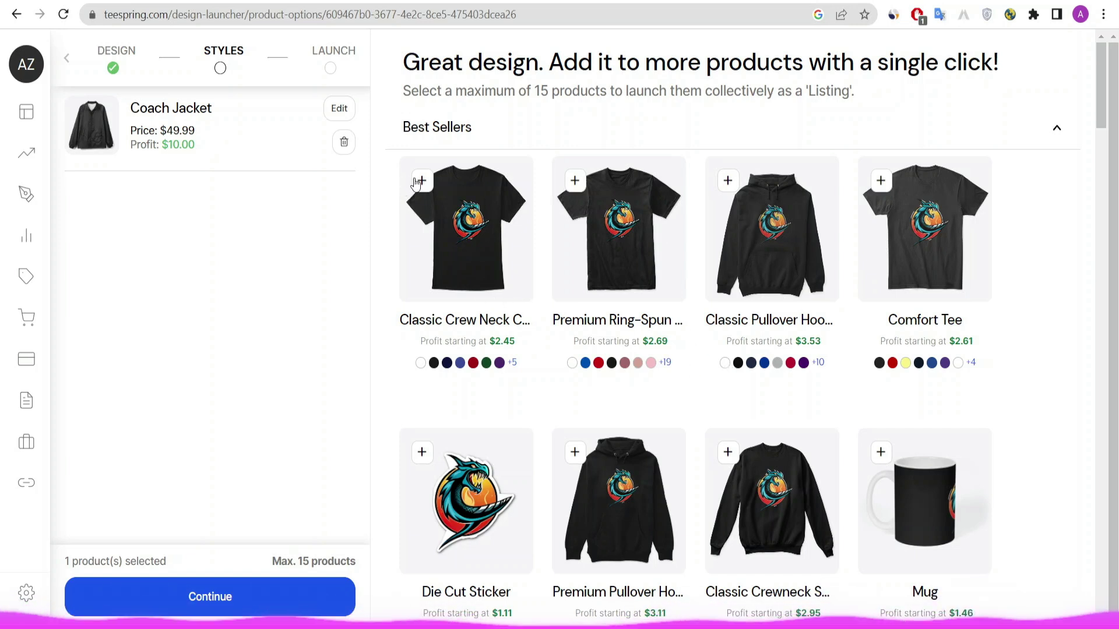
left_click(489, 199)
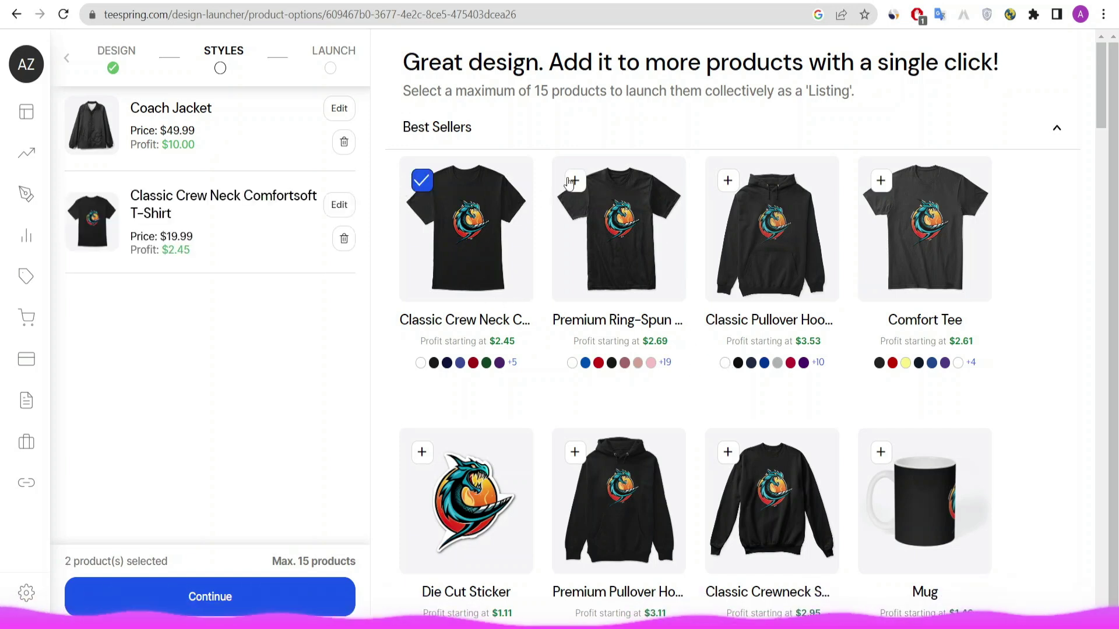
left_click(579, 183)
left_click(727, 180)
left_click(881, 181)
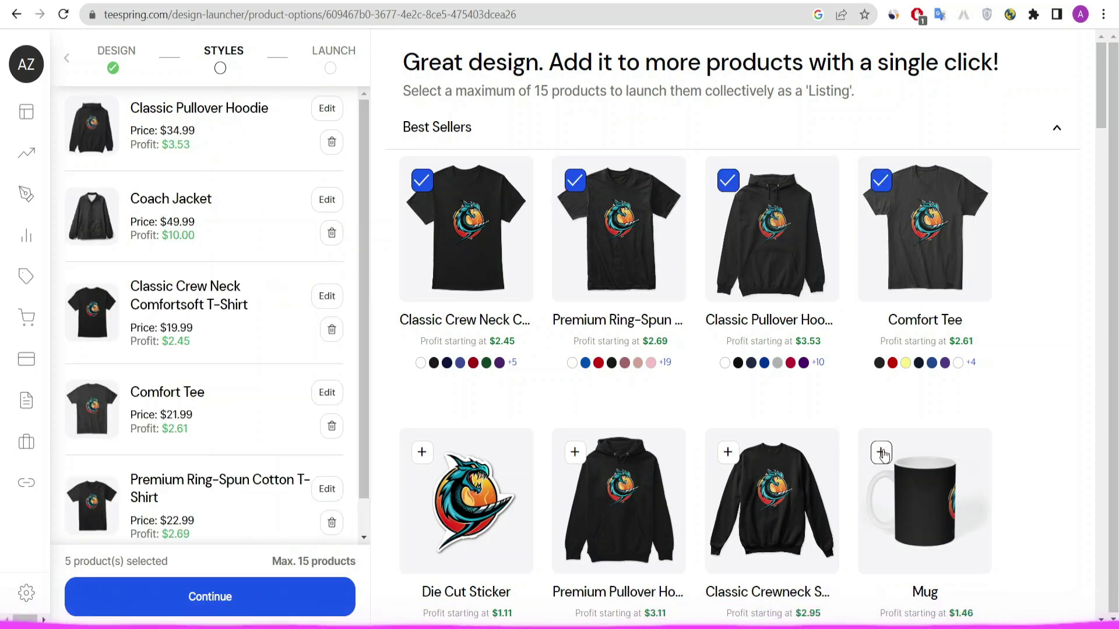
Add the Mug, Die Cut Sticker and Premium Pullover Hoodie to the listing
left_click(878, 454)
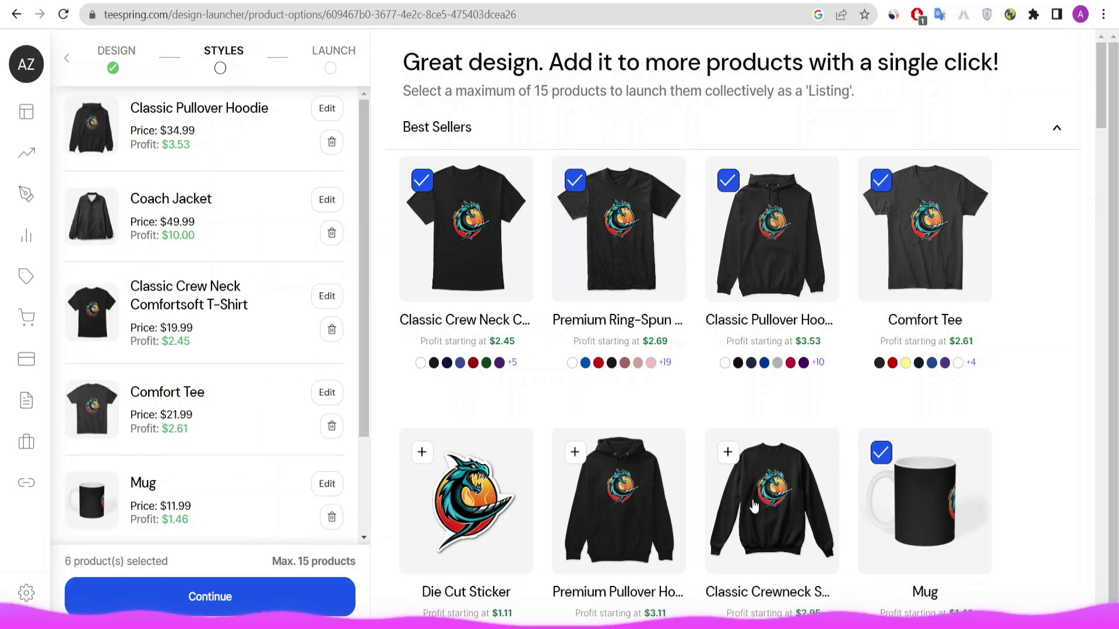
left_click(428, 460)
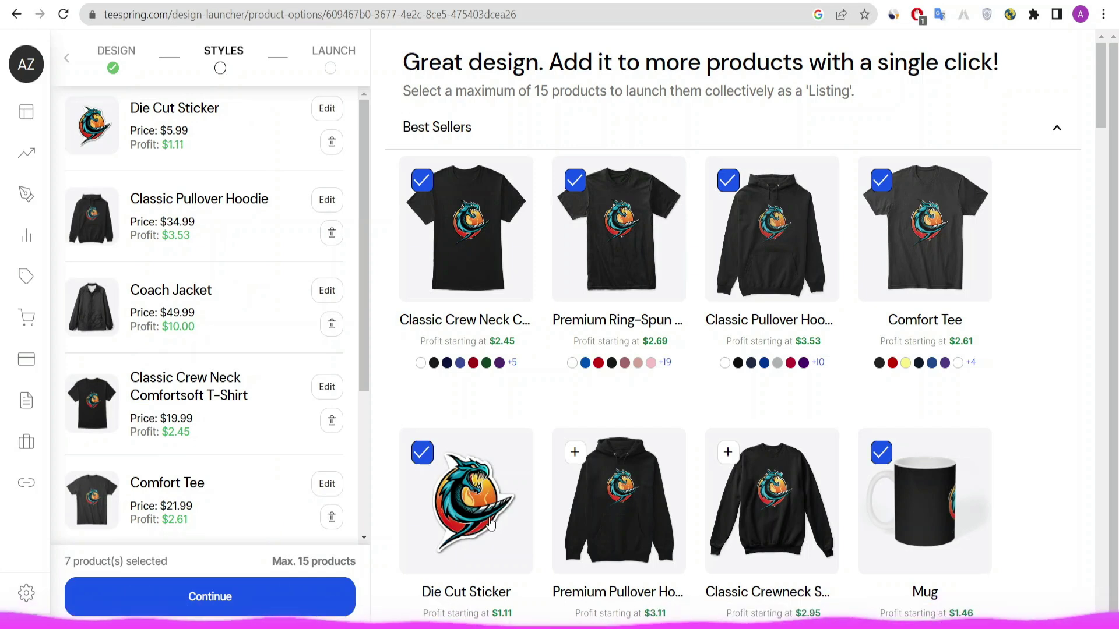
scroll(472, 514, "down", 3)
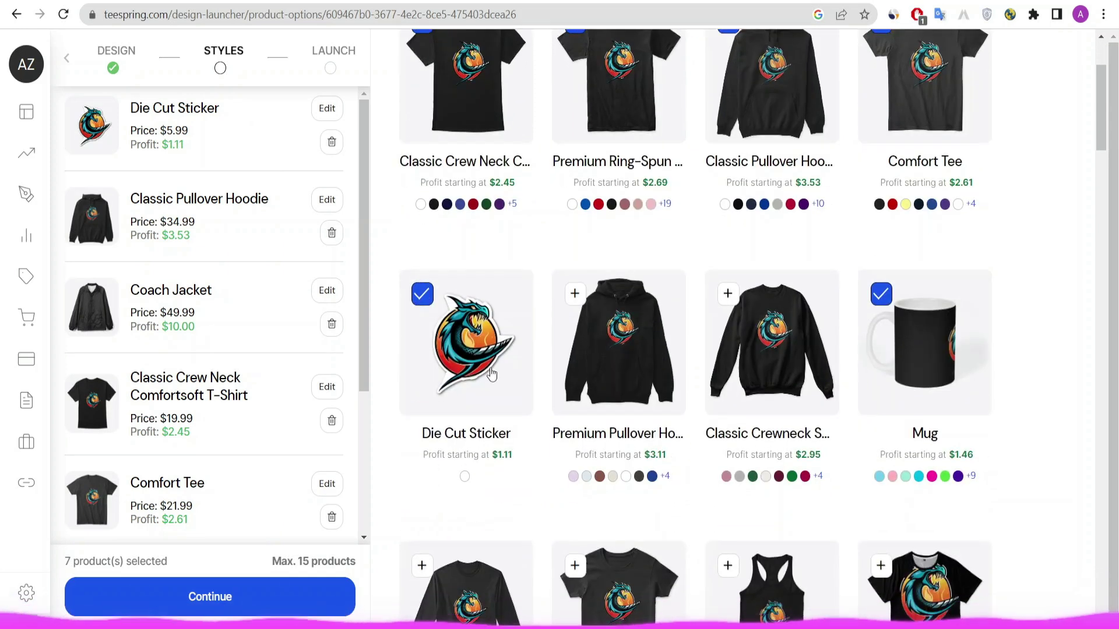
left_click(574, 293)
scroll(574, 293, "down", 4)
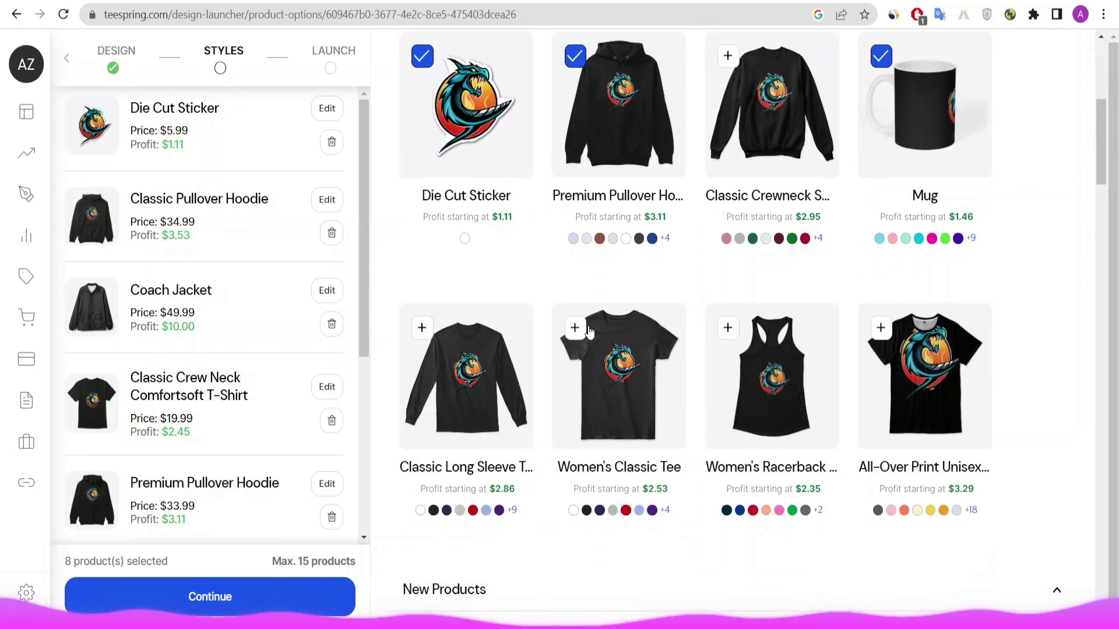
Add the Women's Classic Tee, Classic Long Sleeve Tee and Weekender Tote to the listing
left_click(575, 327)
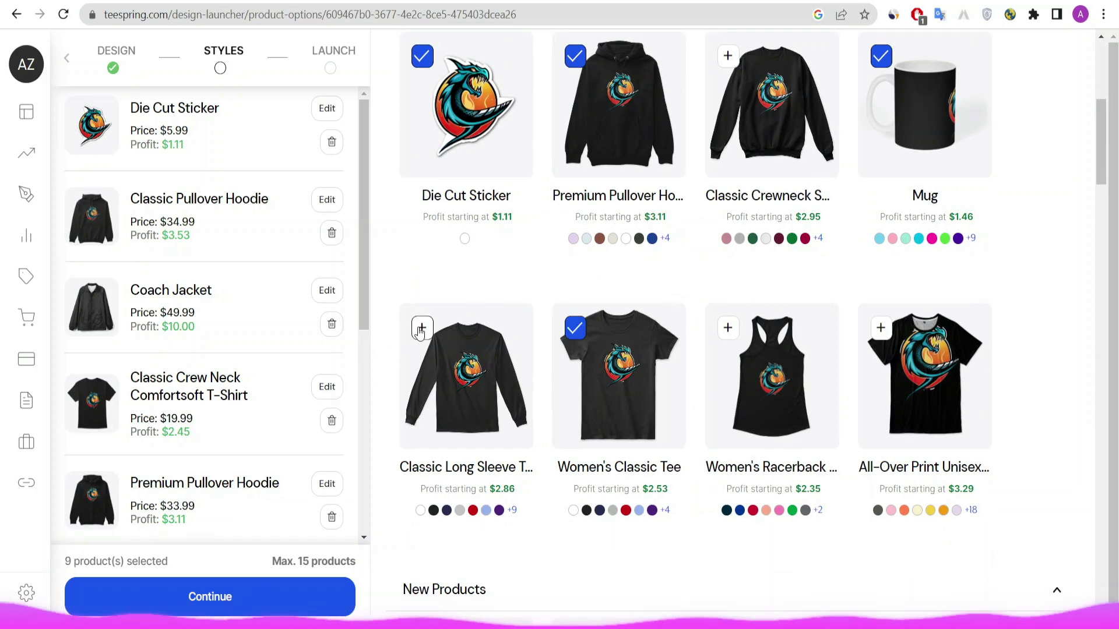
left_click(421, 327)
scroll(645, 427, "down", 1)
scroll(747, 440, "down", 5)
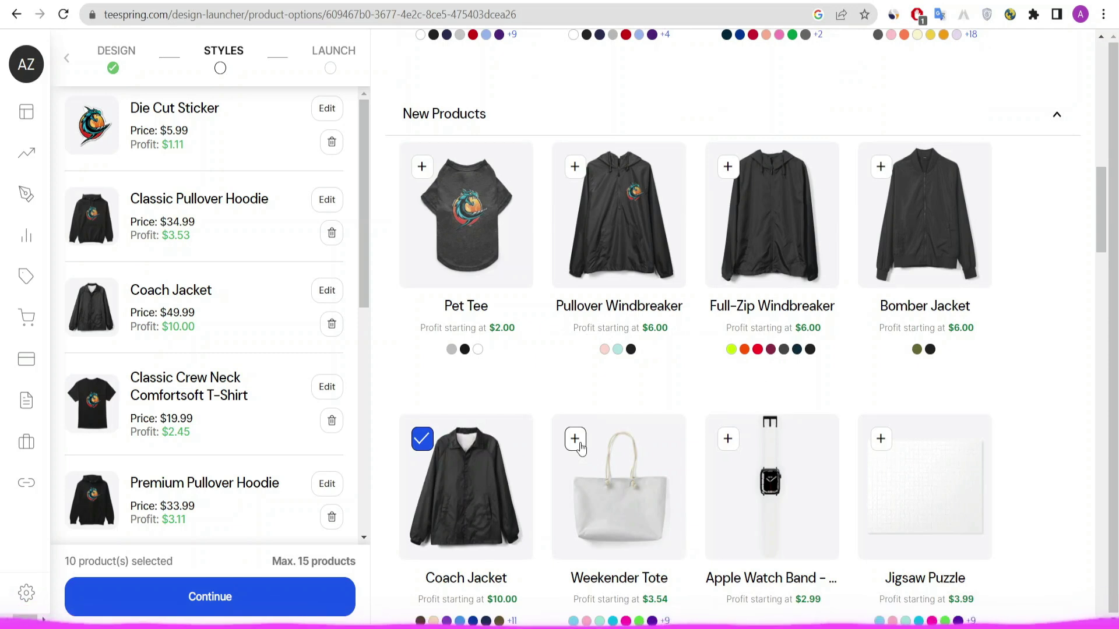
left_click(585, 444)
Add the Bucket Hat, Backpack and iPhone Clear Case from the new products to the listing
scroll(754, 452, "down", 5)
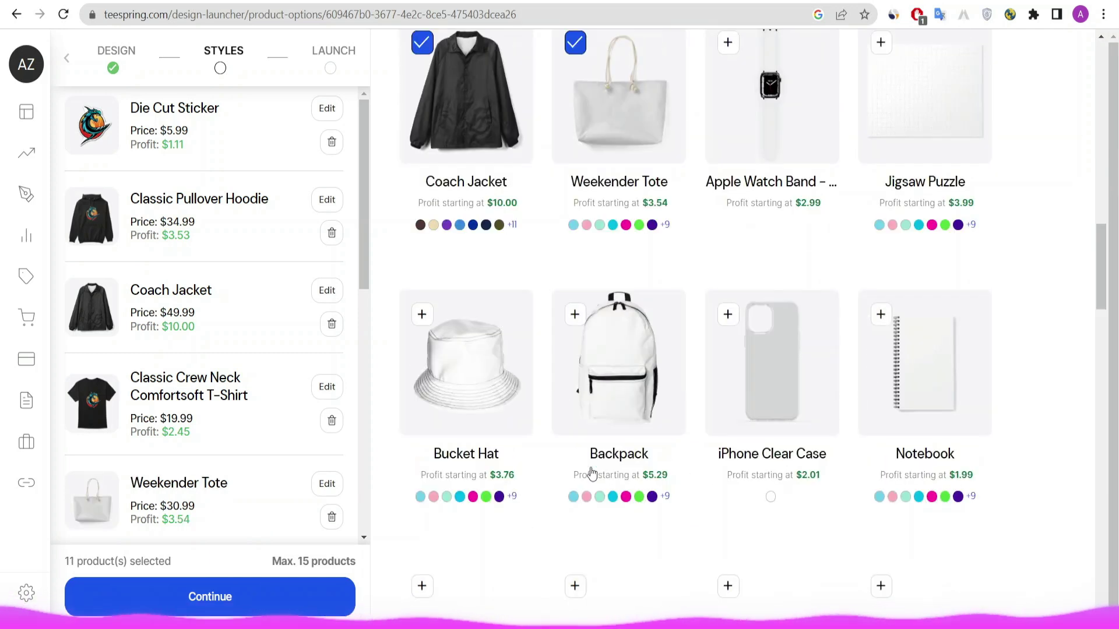
left_click(422, 315)
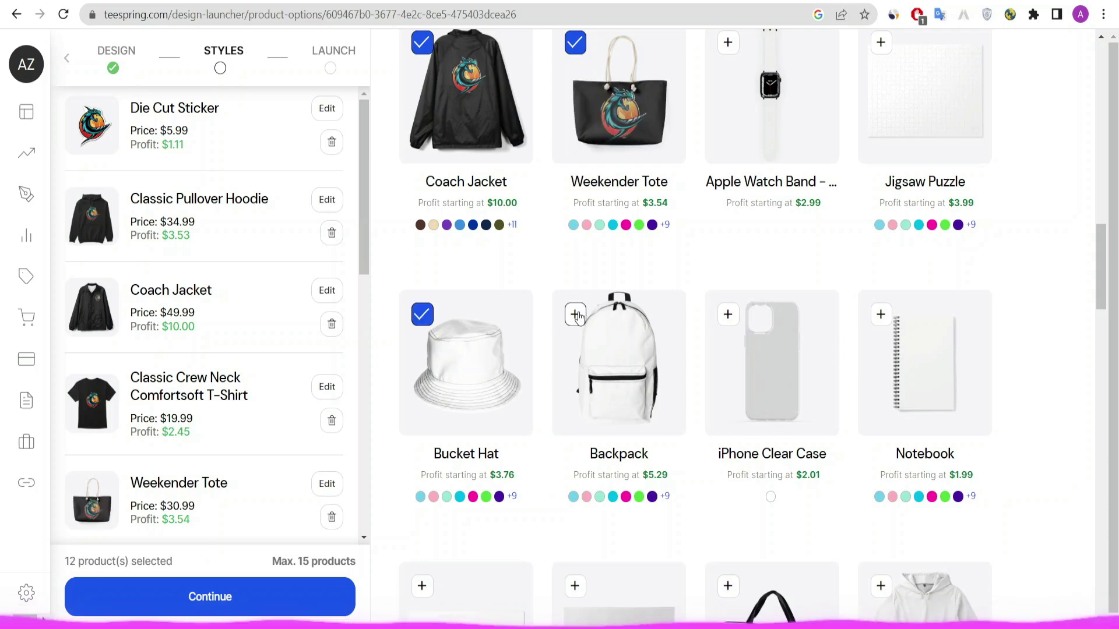
left_click(576, 315)
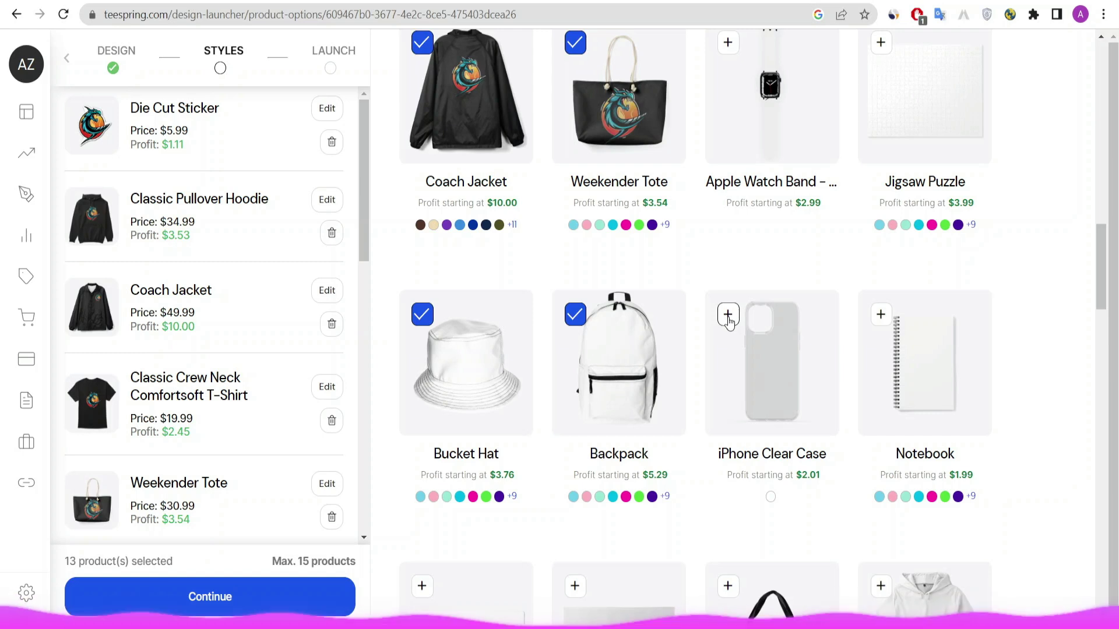
left_click(822, 402)
Add the White Slides to the listing and continue to the launch stage
scroll(712, 519, "down", 7)
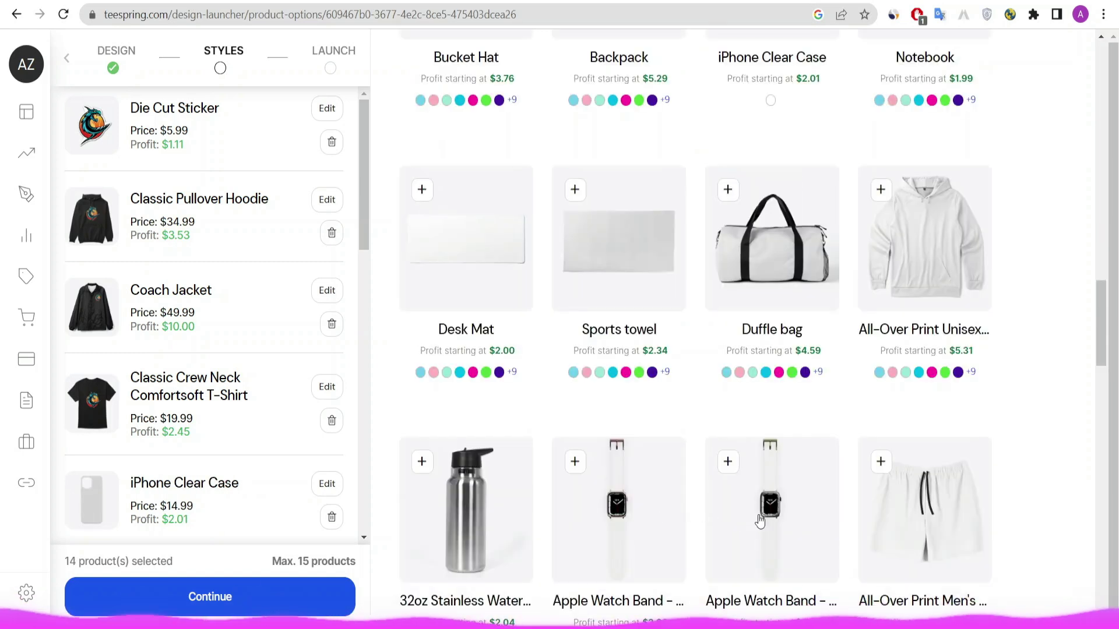
scroll(542, 513, "down", 4)
scroll(487, 412, "down", 3)
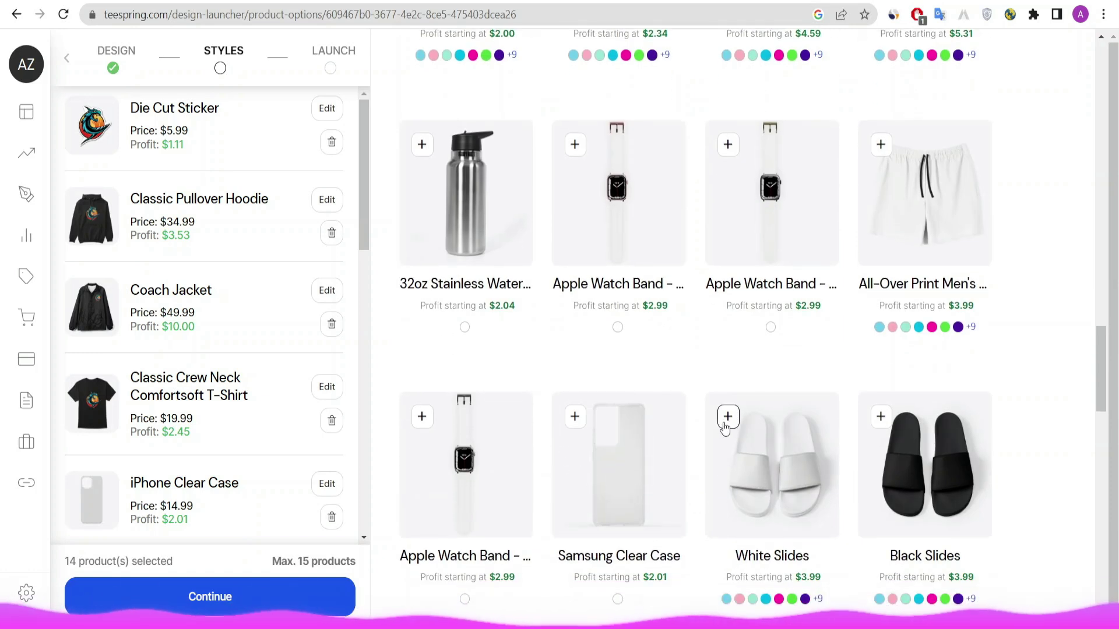
left_click(726, 425)
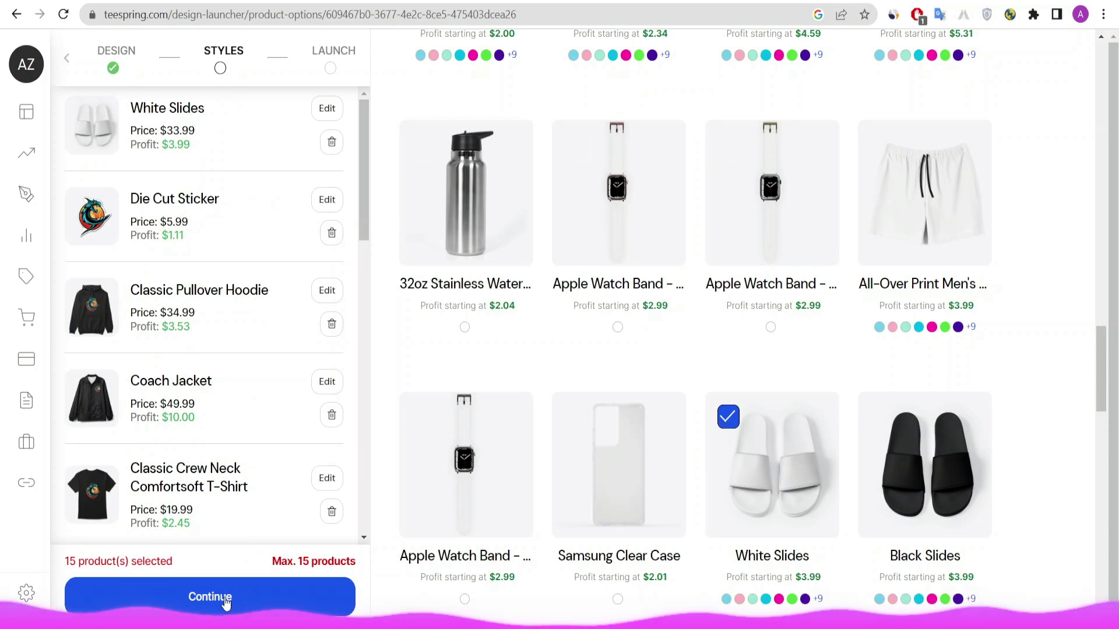
left_click(205, 598)
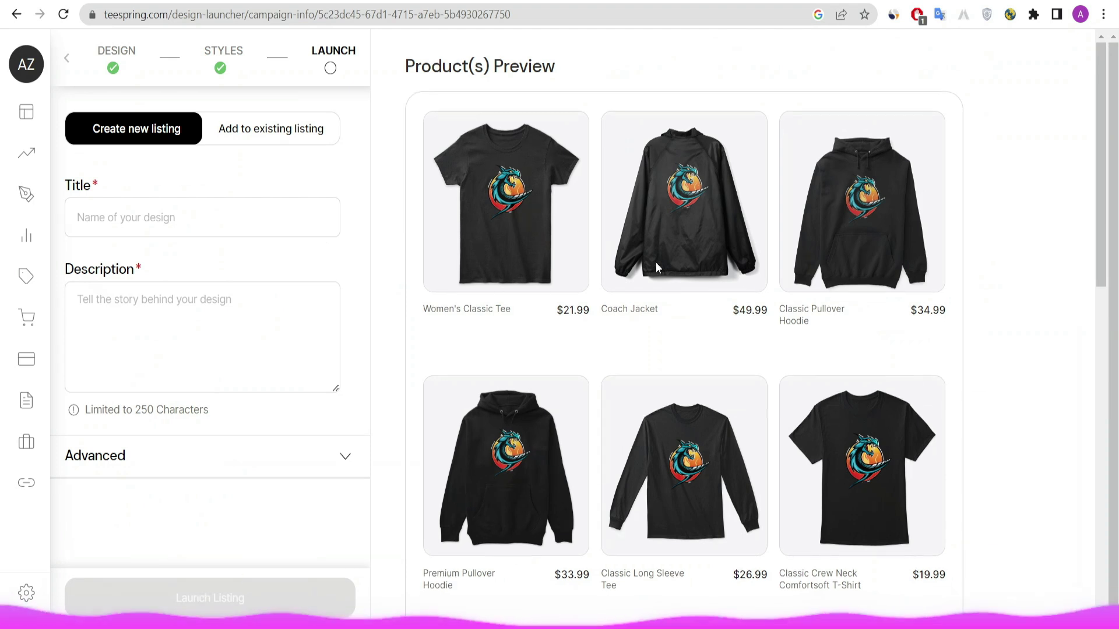
Review the previews and prices of all selected products before launching the listing
scroll(733, 363, "down", 12)
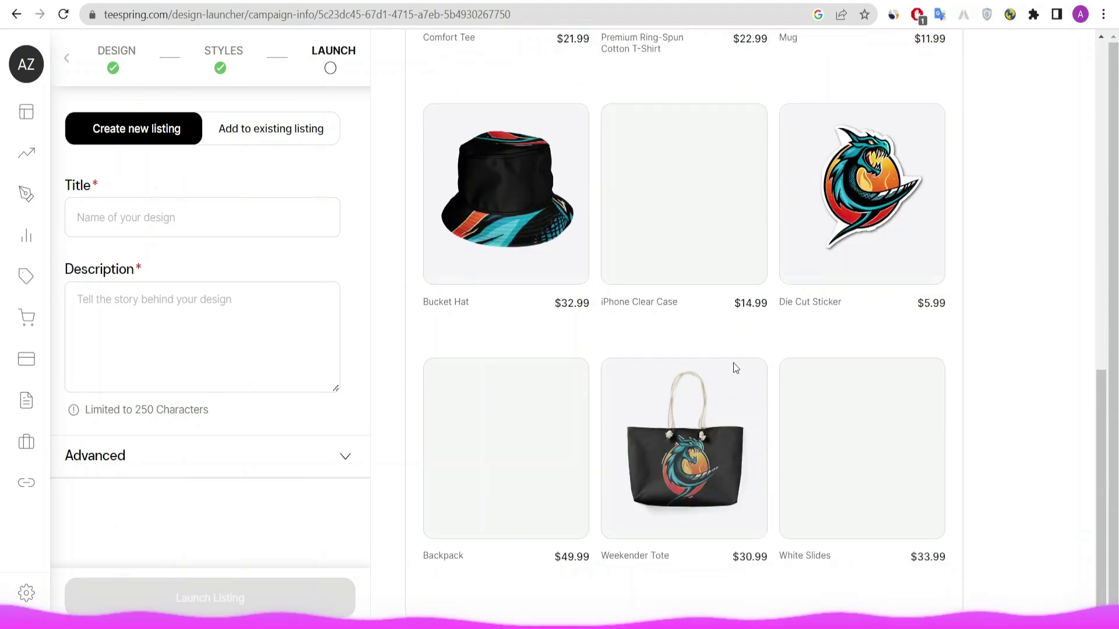
scroll(716, 385, "up", 3)
scroll(641, 408, "up", 3)
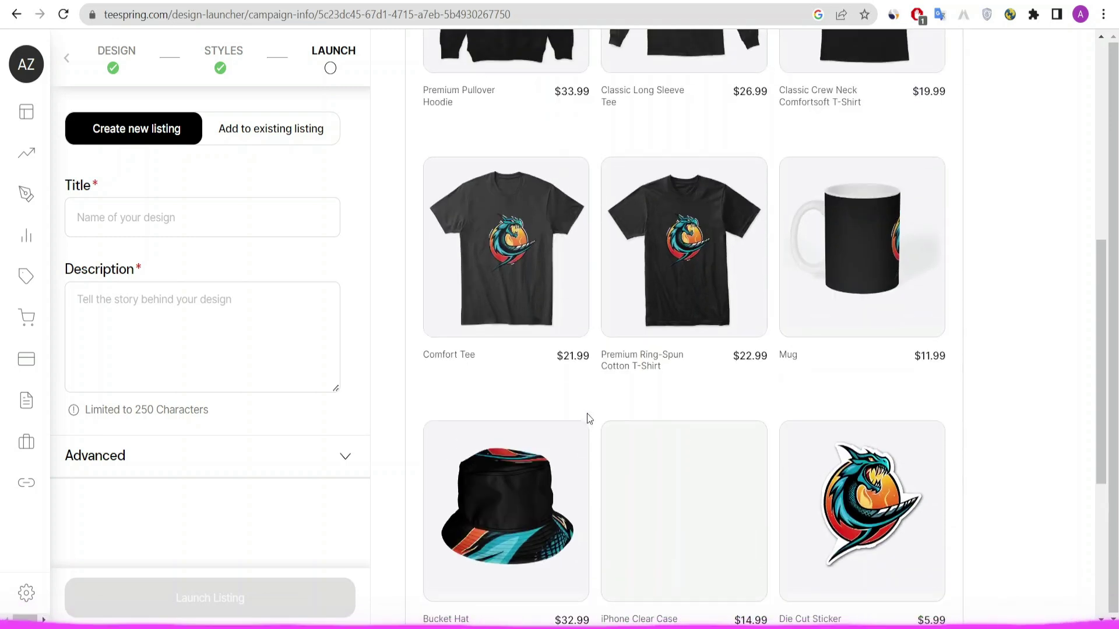
scroll(589, 418, "down", 3)
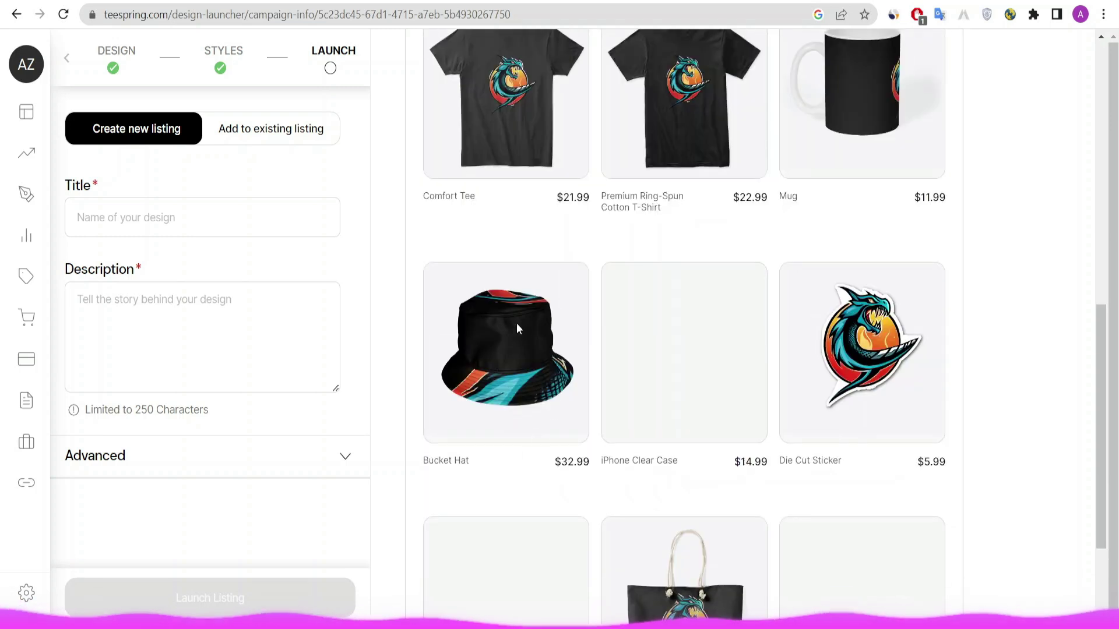
scroll(524, 408, "down", 3)
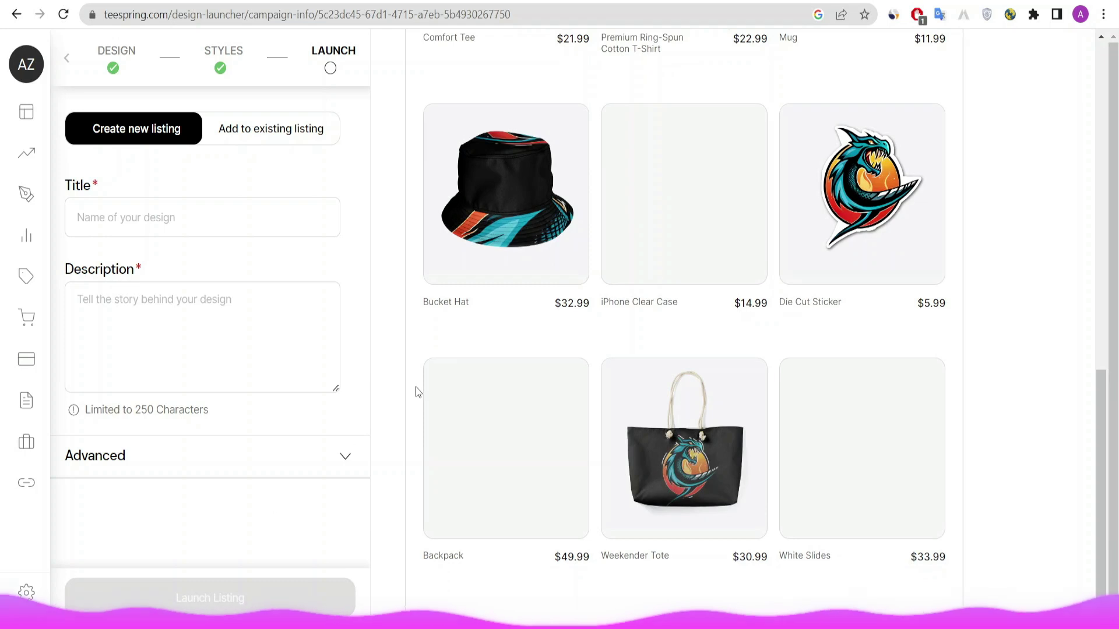
scroll(725, 347, "up", 10)
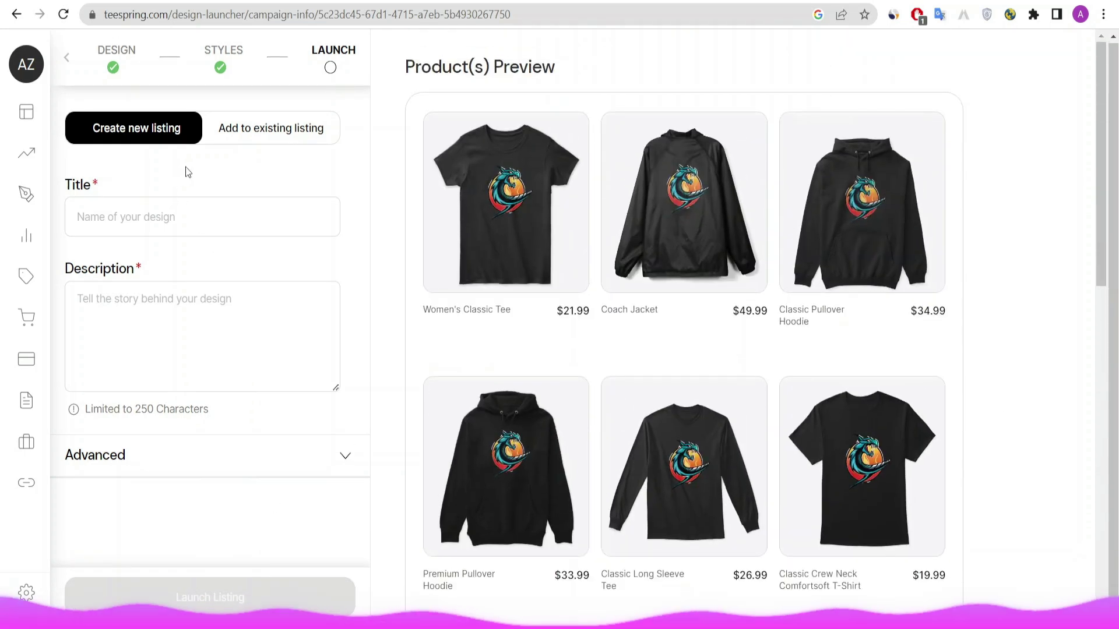
In a new ChatGPT chat, ask for a product title and 250-character description for the T-shirt design with the "firey logo"
left_click(189, 171)
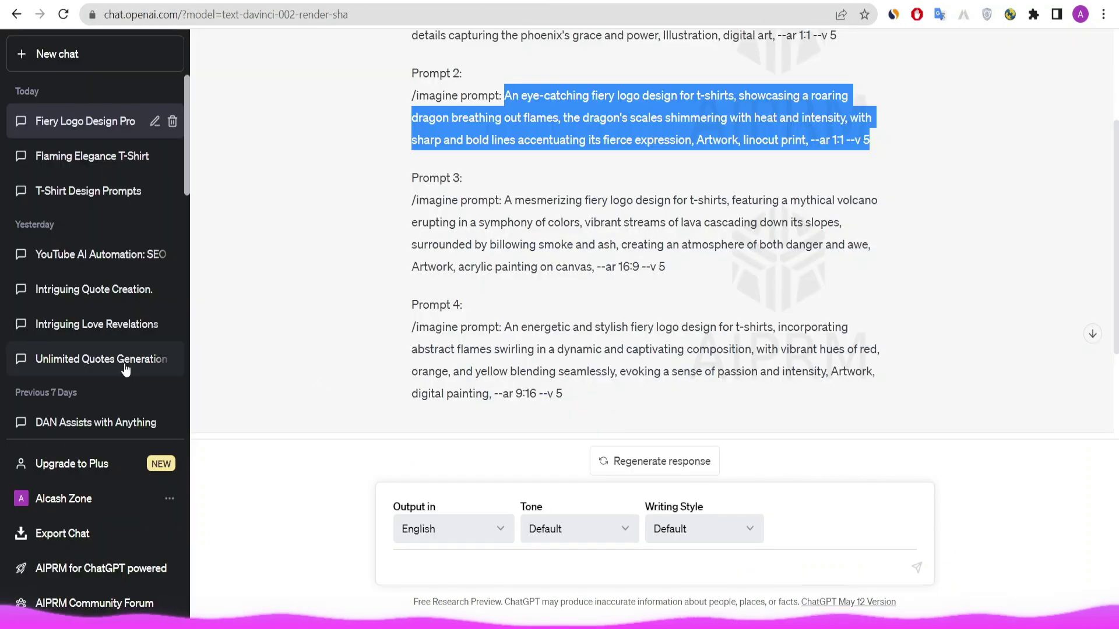
left_click(60, 59)
left_click(60, 59)
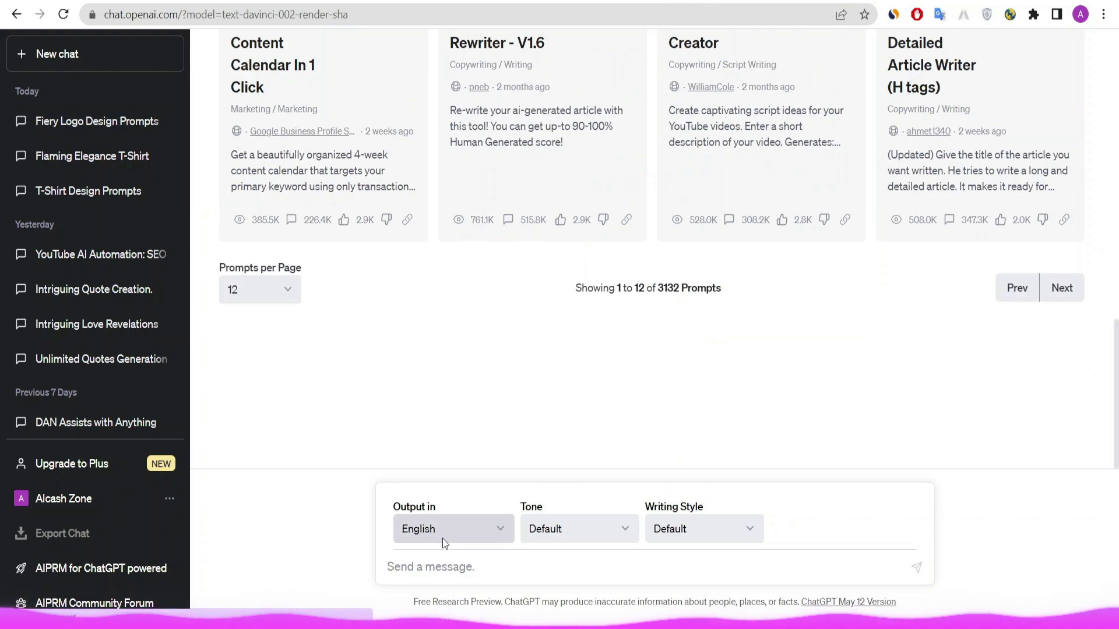
left_click(445, 563)
type("I have a product t shirt design name with firey logo , please give me product title and 250 charactor description")
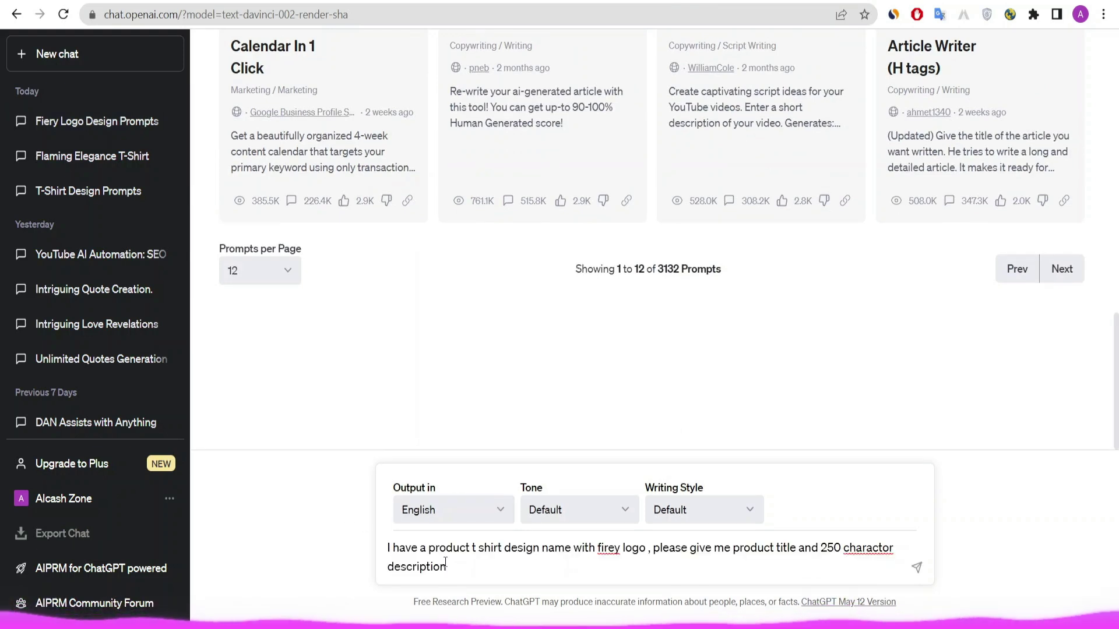
left_click(917, 567)
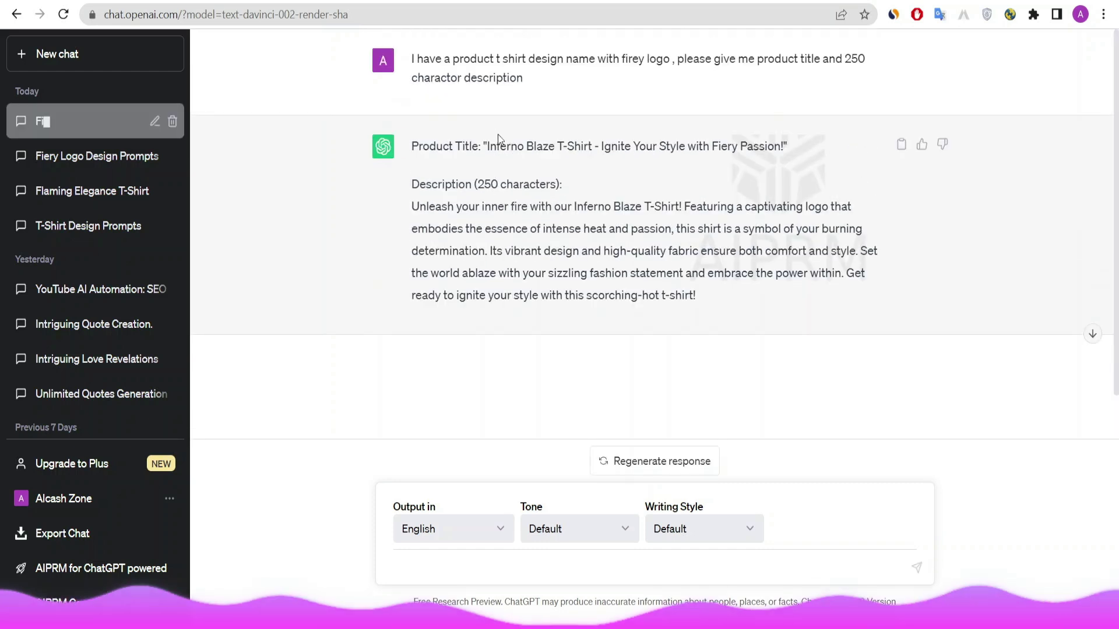
Copy the generated product title into the Teespring listing and shorten it to "T-Shirt - Ignite Your Style with Fiery"
left_click_drag(488, 146, 785, 141)
right_click(756, 144)
left_click(786, 160)
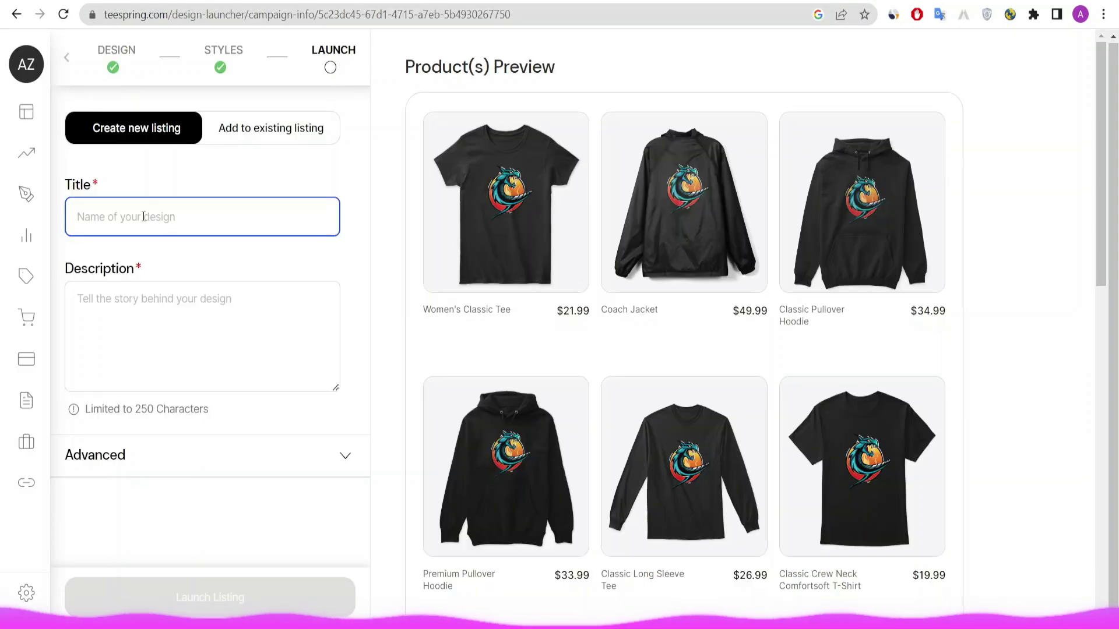
key("ctrl+v")
key("BackSpace")
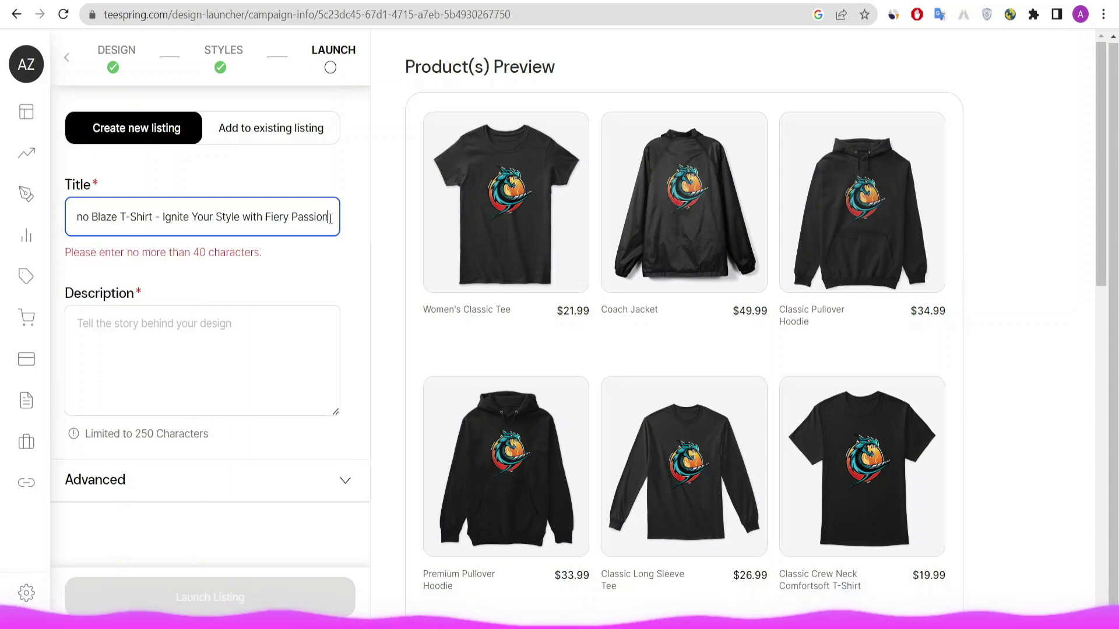
key("BackSpace")
key("BackSpace")
key("BackSpace")
key("BackSpace")
key("BackSpace")
key("BackSpace")
key("BackSpace")
key("BackSpace")
Fill the listing's description with the ChatGPT description text up to "symbol of your burning determination"
left_click(282, 261)
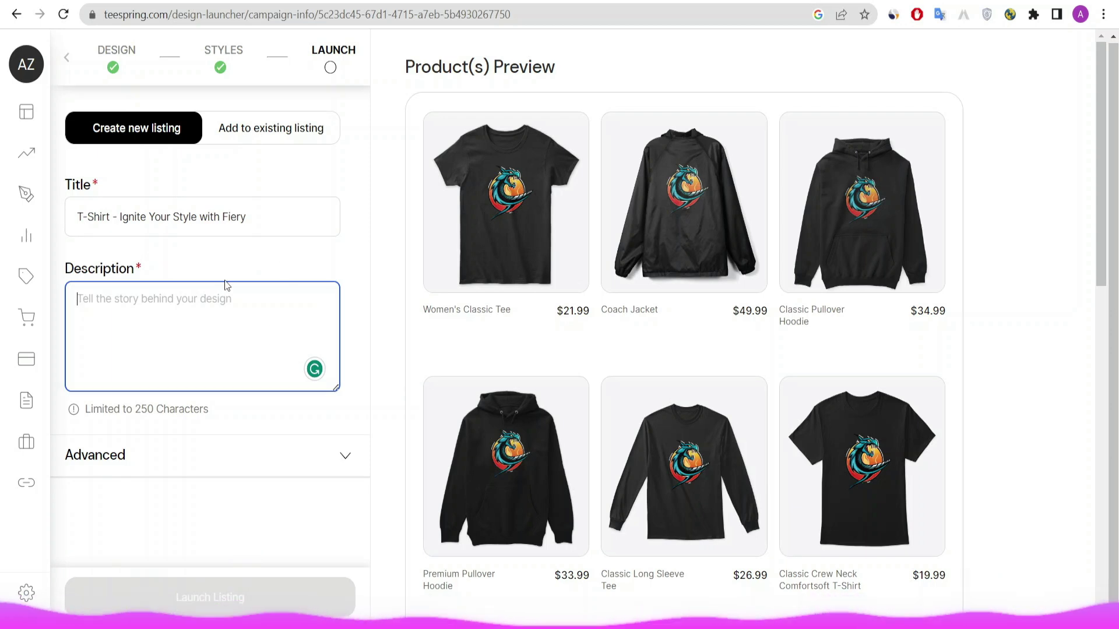
left_click(628, 1)
left_click_drag(417, 206, 482, 262)
right_click(488, 220)
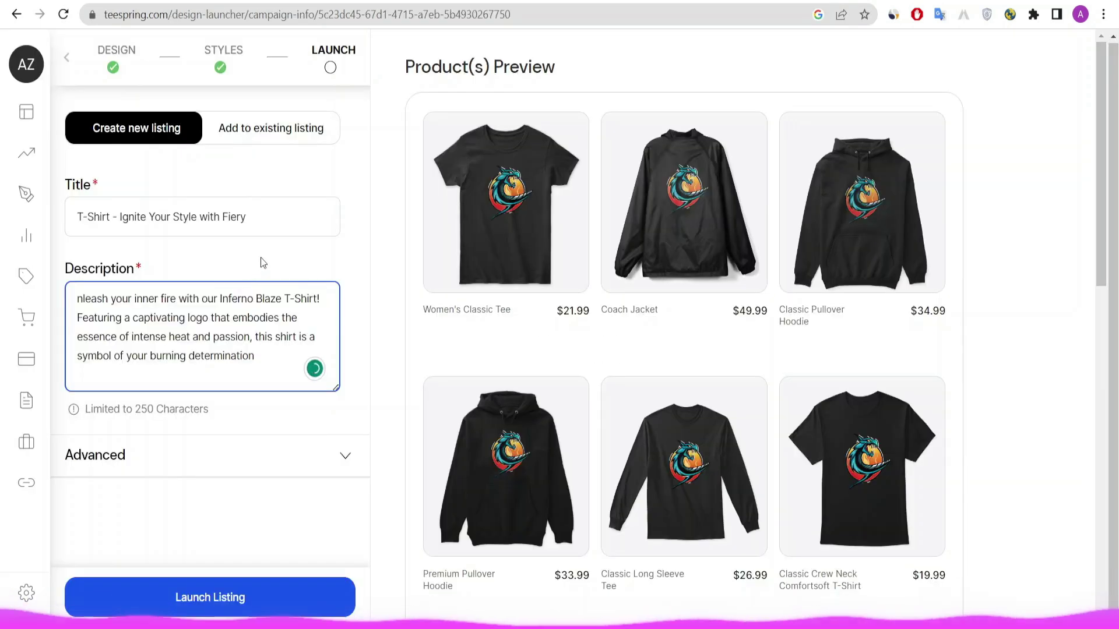
Check the URL handle, visibility and store in the listing's advanced options, and launch the listing
left_click(248, 459)
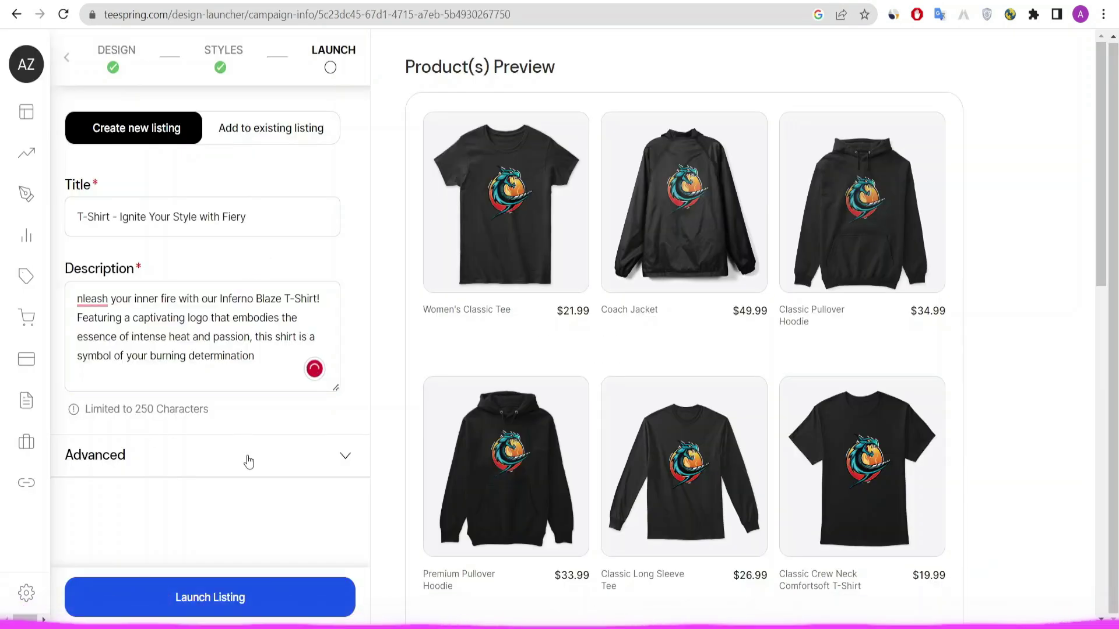
scroll(204, 449, "down", 4)
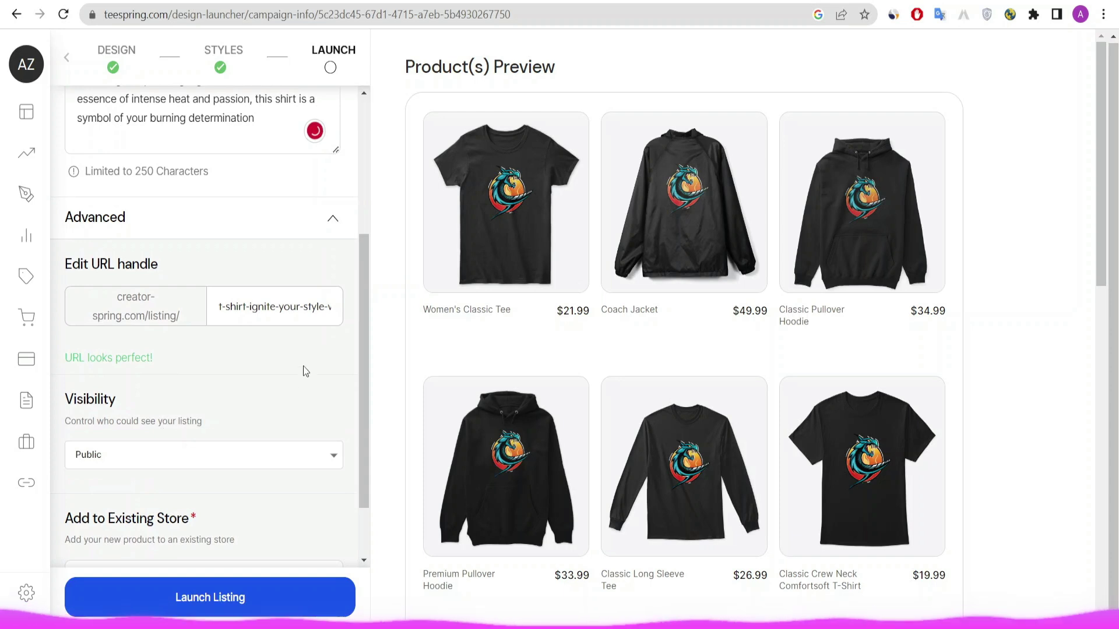
left_click(240, 305)
key("ctrl+a")
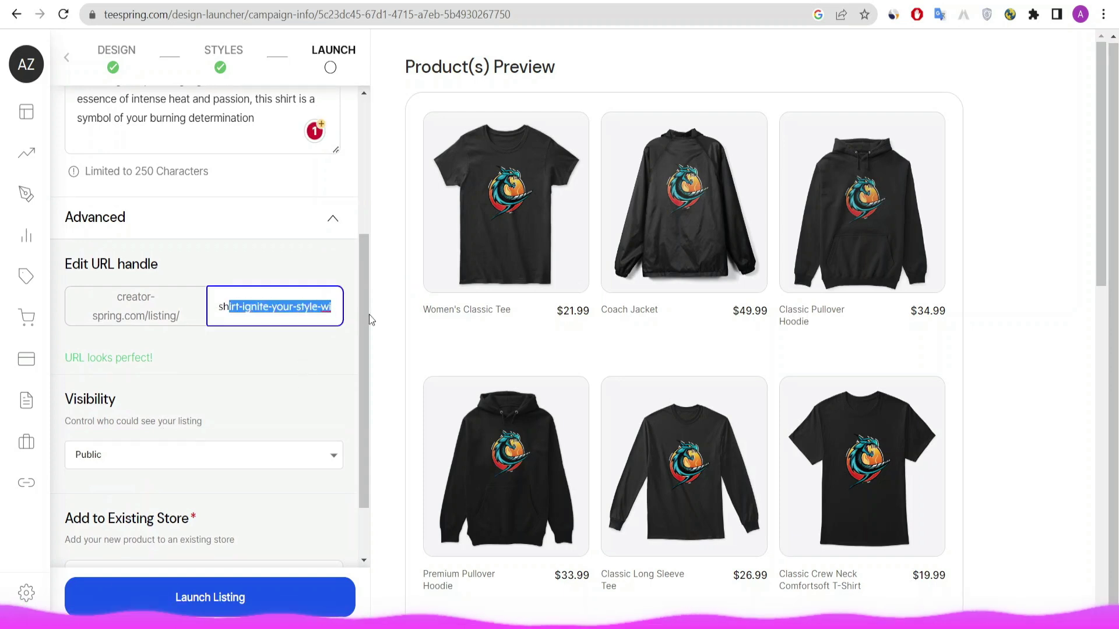
scroll(282, 375, "down", 2)
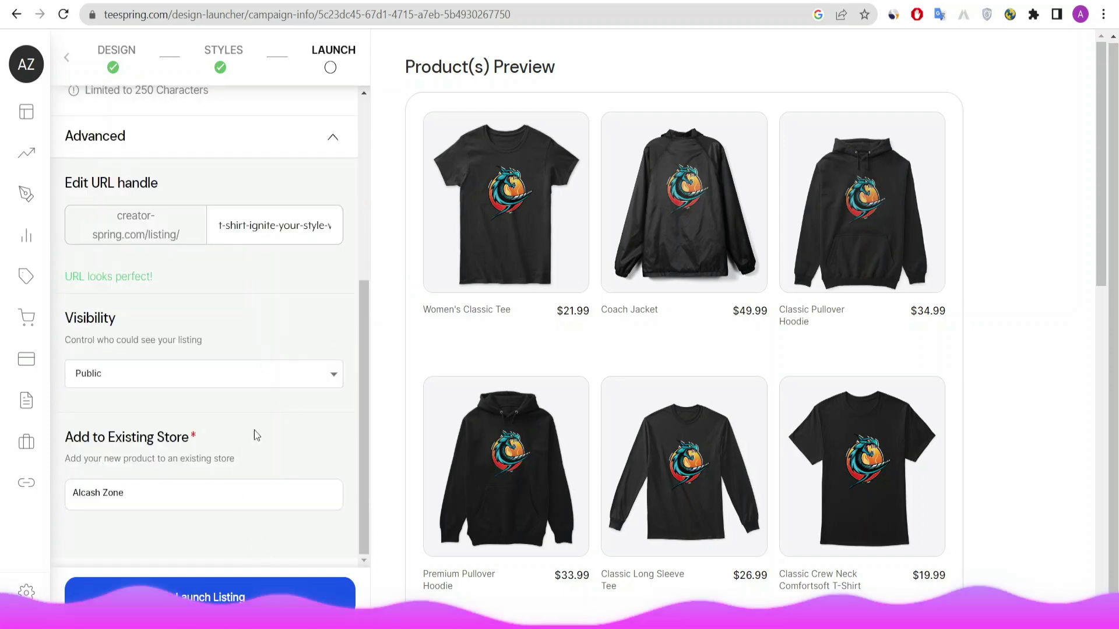
left_click(220, 600)
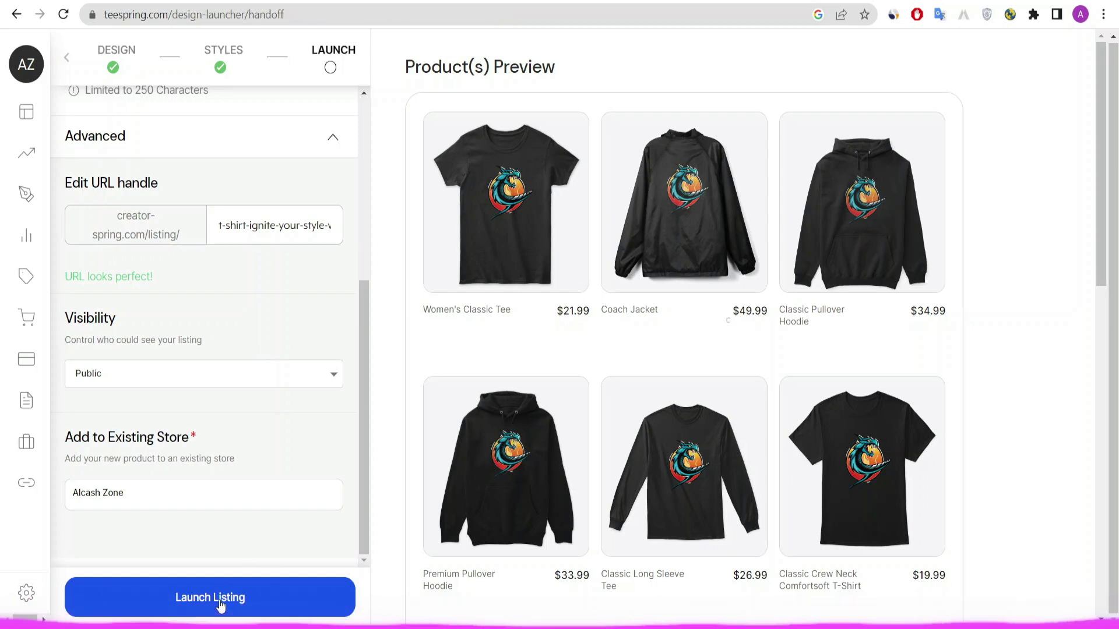
Copy the launched listing's share URL and open it in an Incognito window
scroll(582, 489, "down", 1)
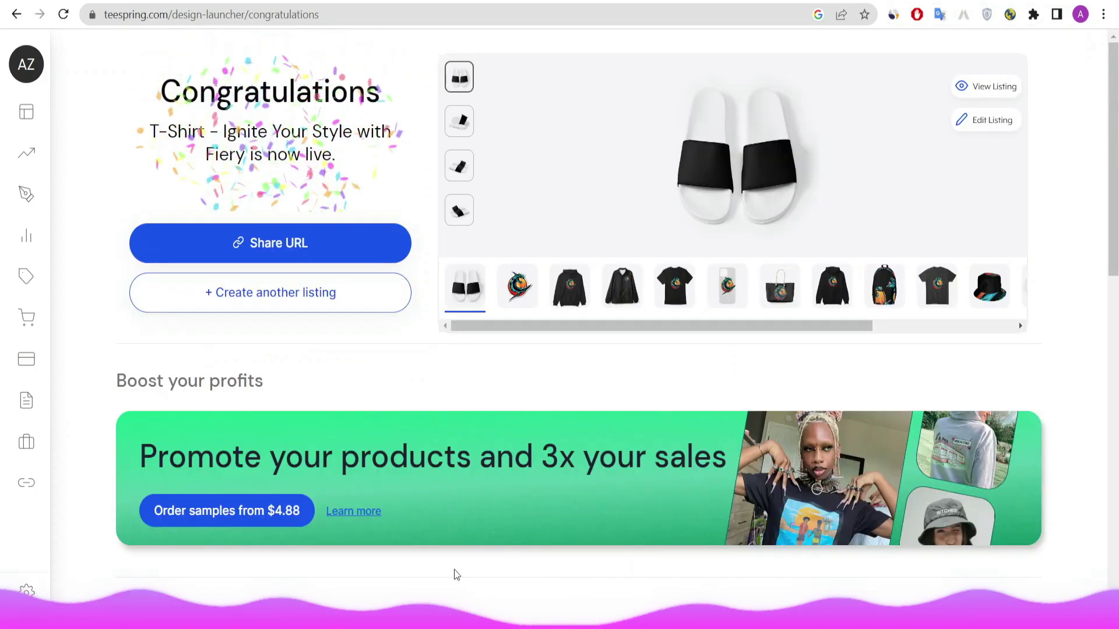
left_click(273, 249)
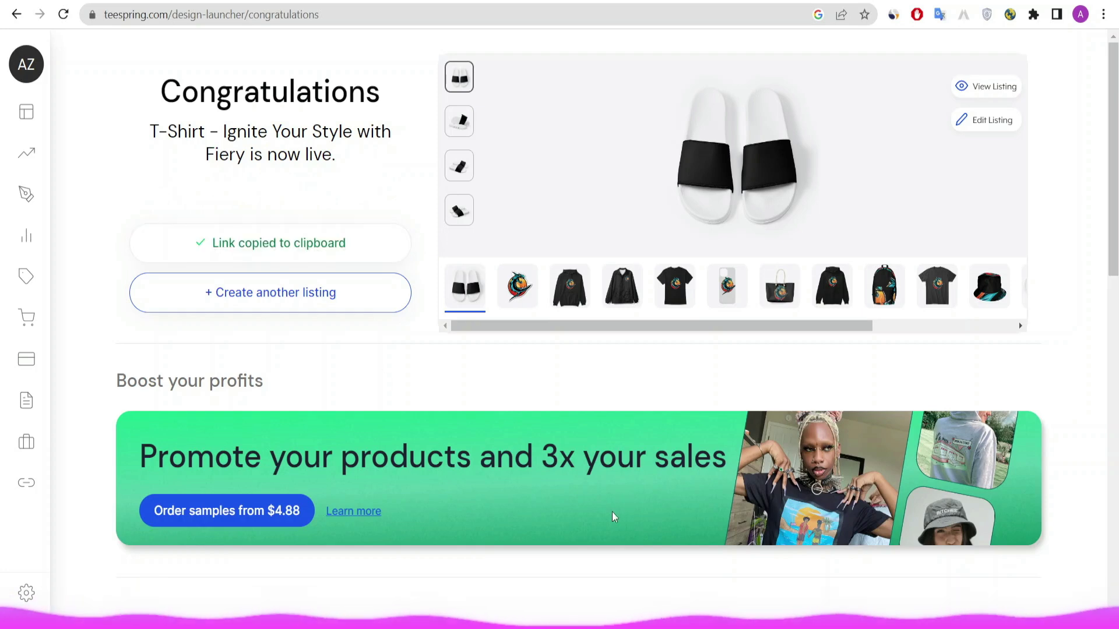
key("ctrl+shift+n")
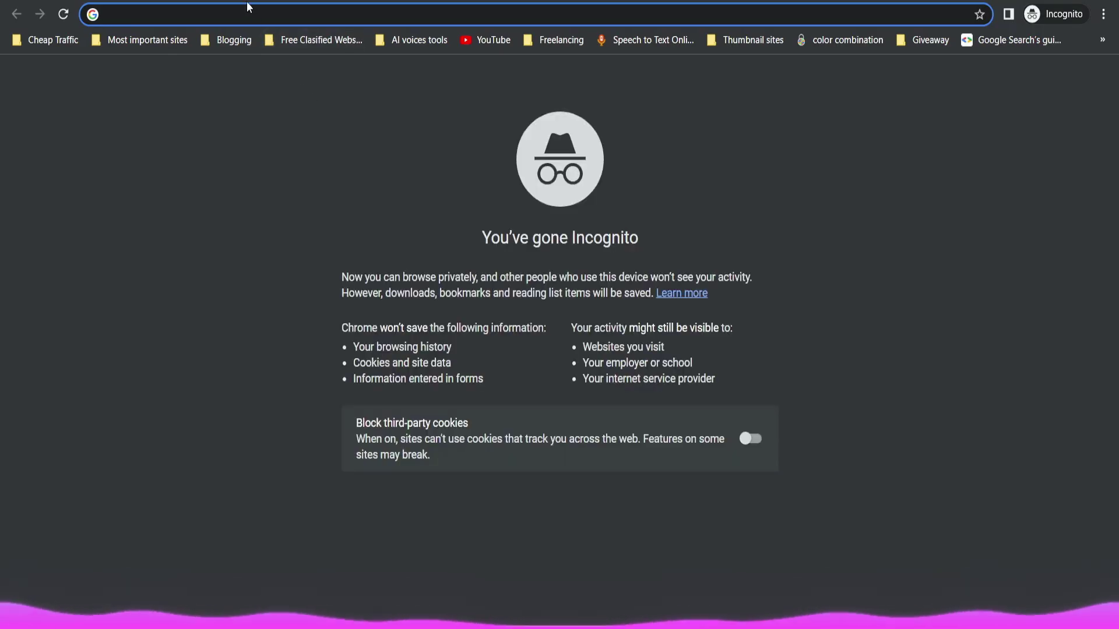
key("ctrl+v")
key("Return")
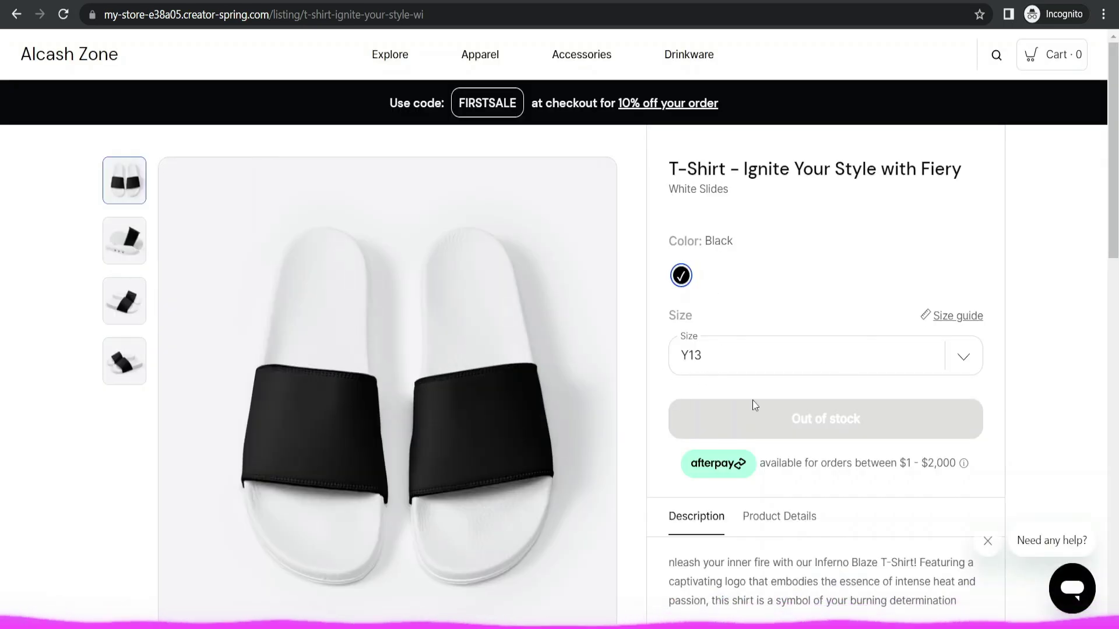
Examine the Classic Pullover Hoodie's storefront page, including its enlarged design, purchase options and description
scroll(482, 459, "down", 1)
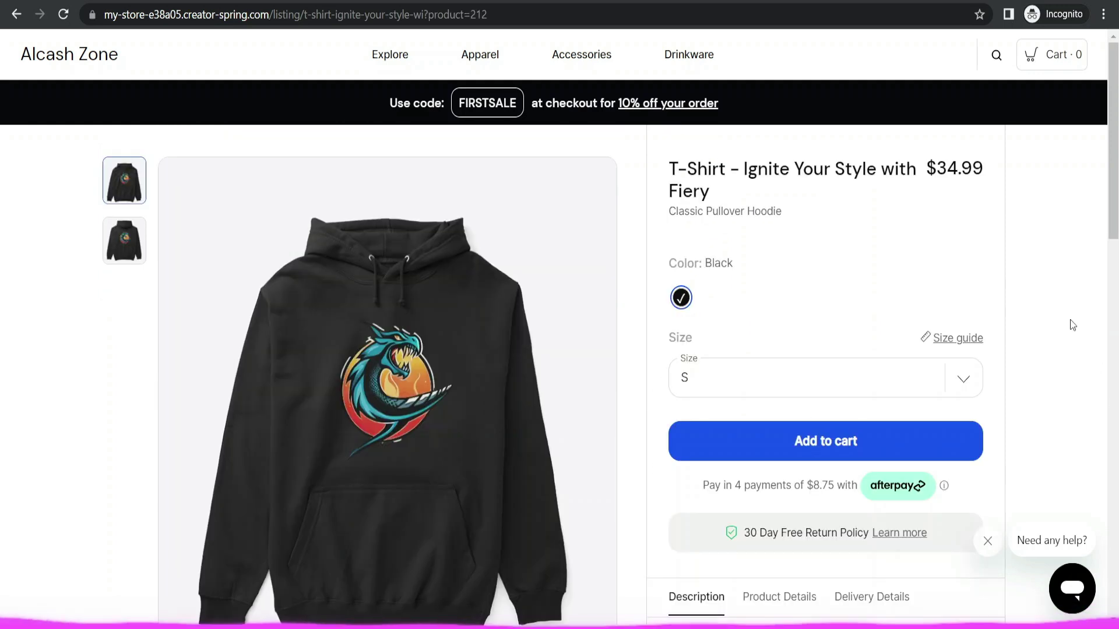
scroll(1080, 400, "down", 7)
scroll(761, 446, "up", 6)
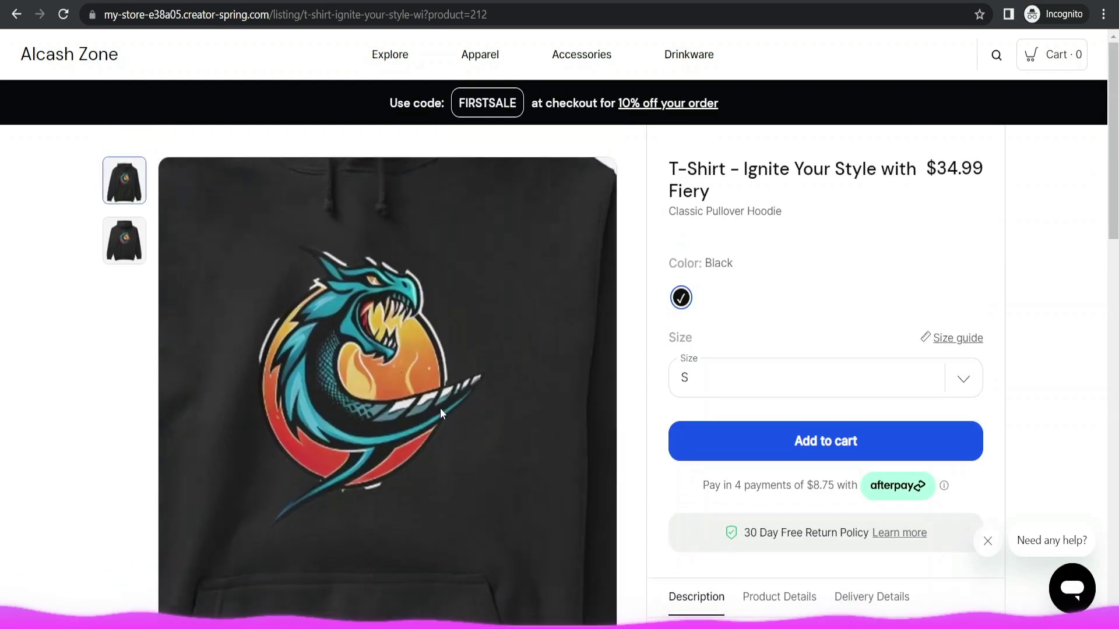
scroll(845, 364, "down", 1)
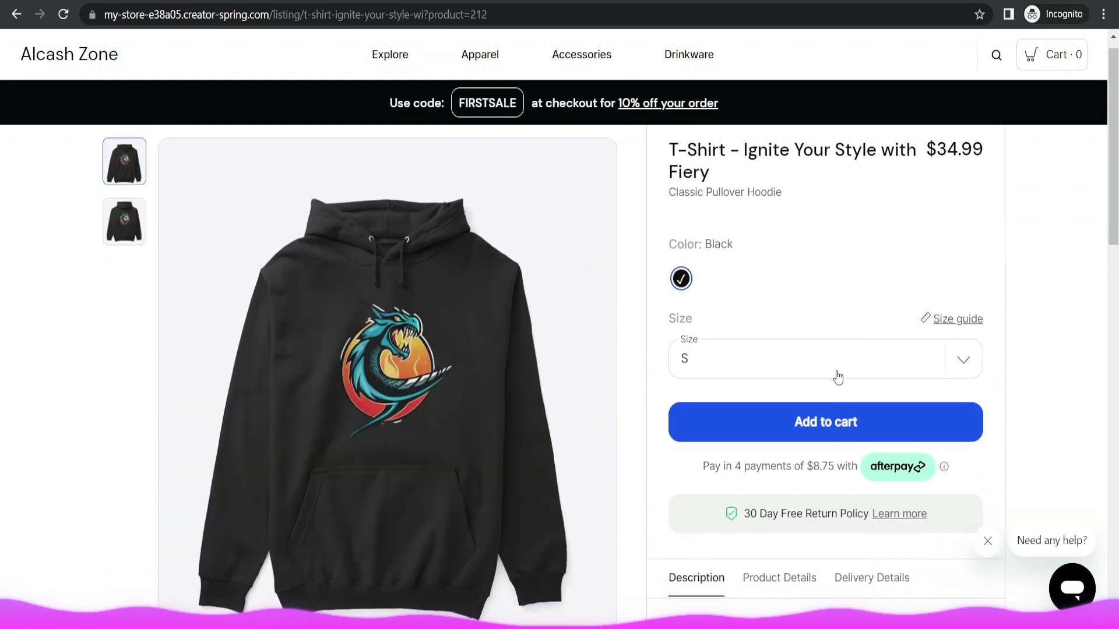
scroll(825, 379, "up", 1)
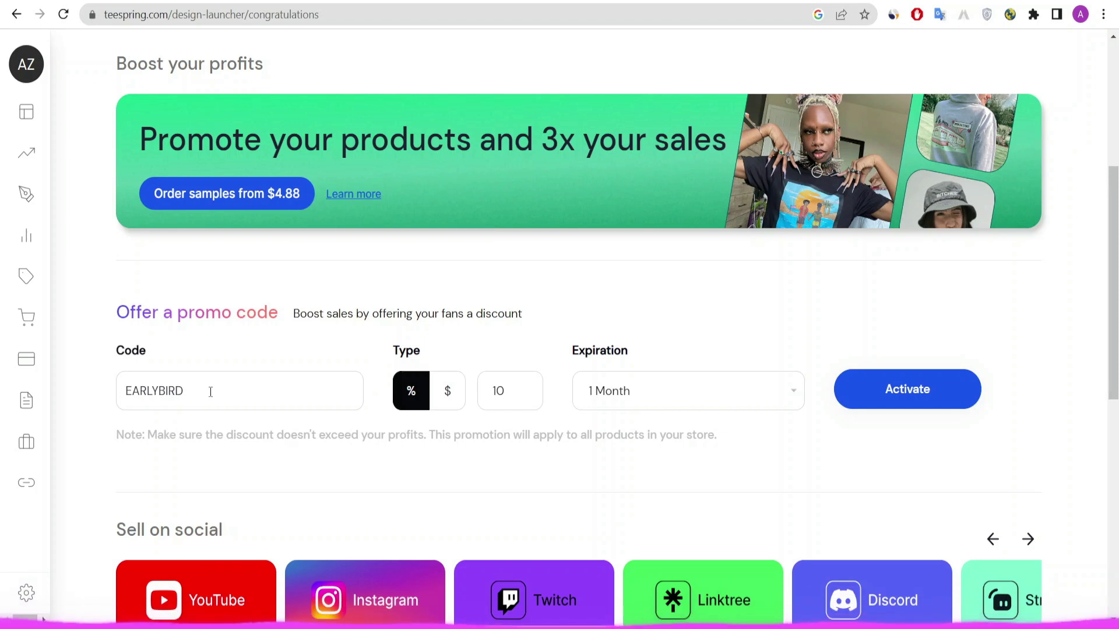
Examine the promo code offer on the launch confirmation page, including its code, discount type and expiration
left_click_drag(211, 392, 112, 397)
left_click(211, 356)
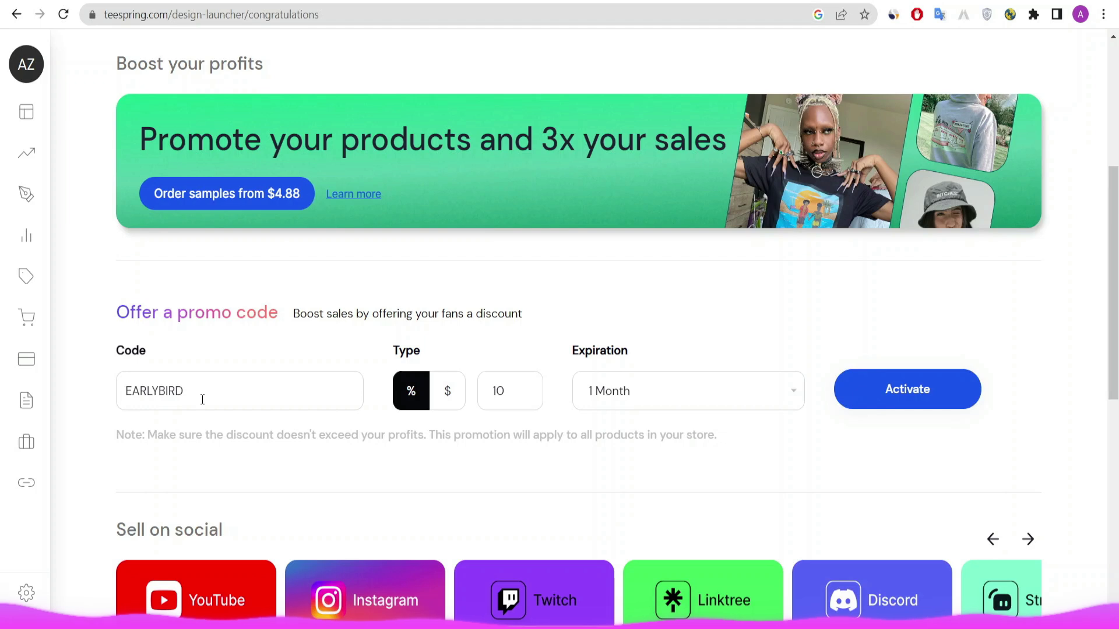
scroll(537, 344, "up", 5)
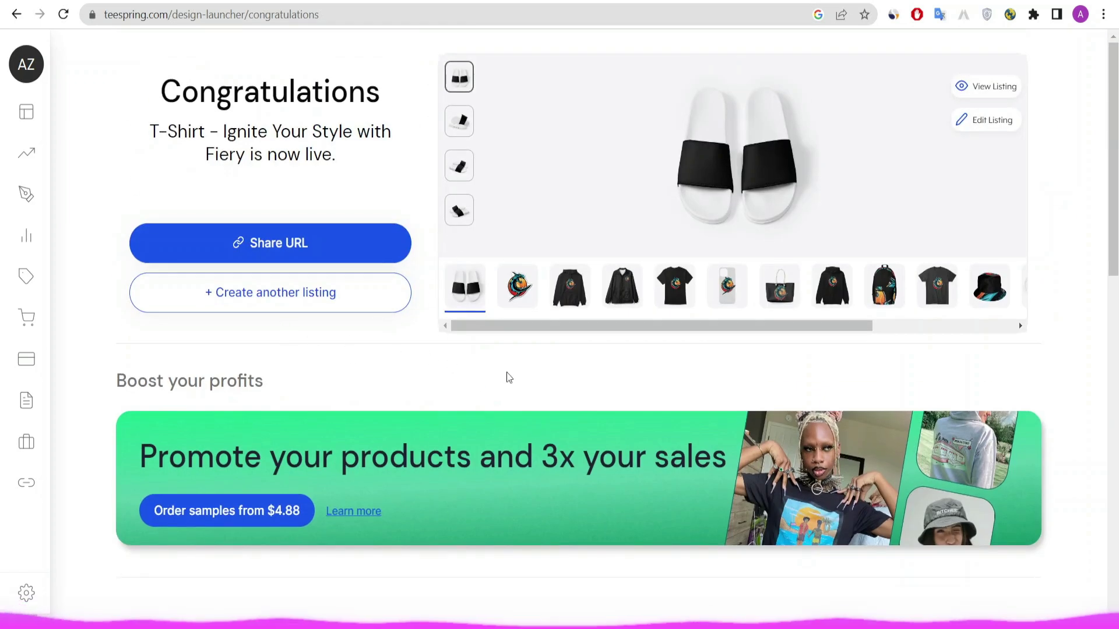
scroll(510, 361, "down", 5)
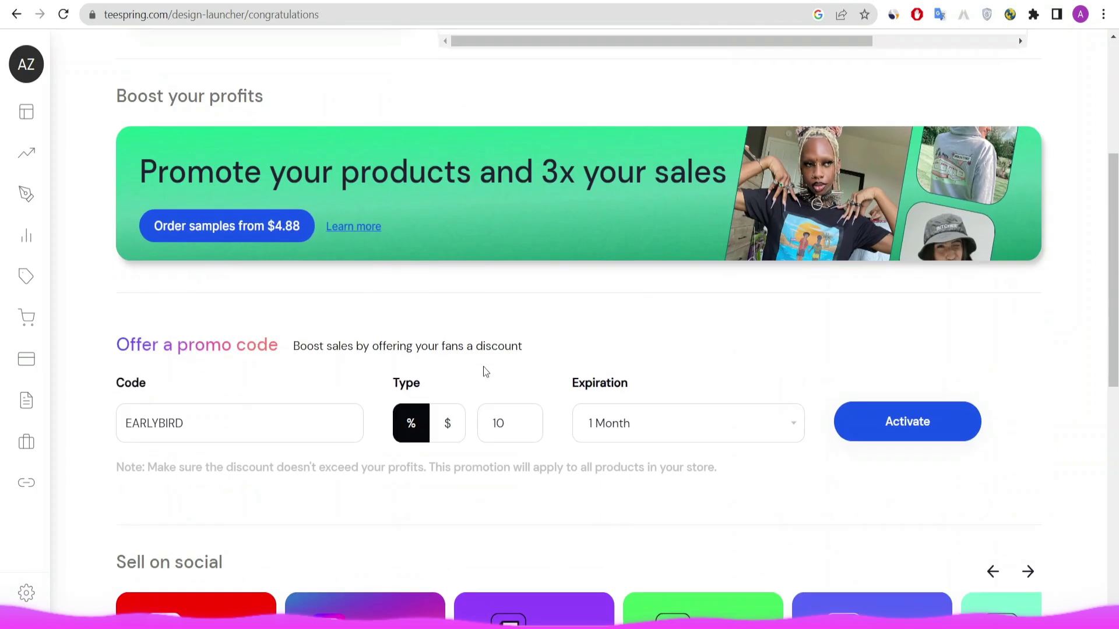
scroll(483, 366, "up", 4)
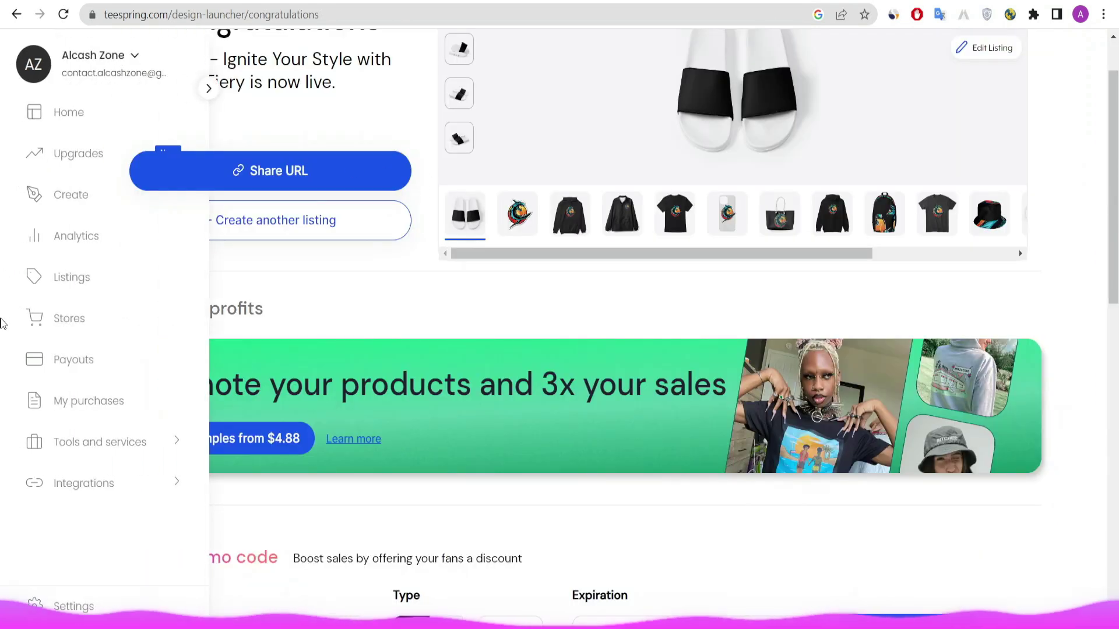
Open the Integrations page and examine the social platforms available for selling the products
mouse_move(82, 425)
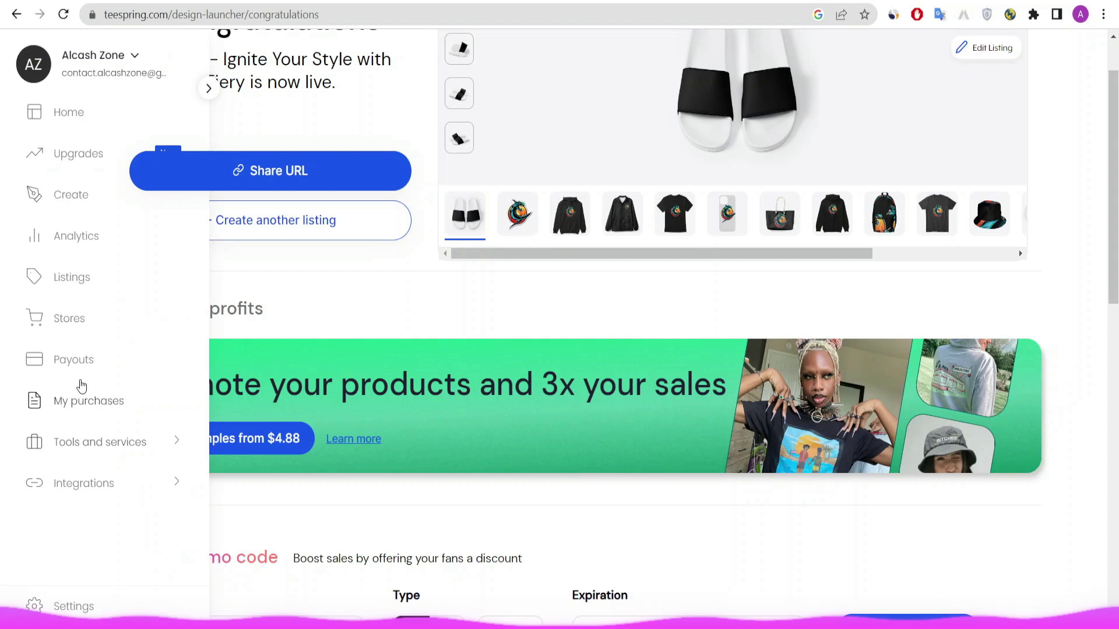
left_click(78, 486)
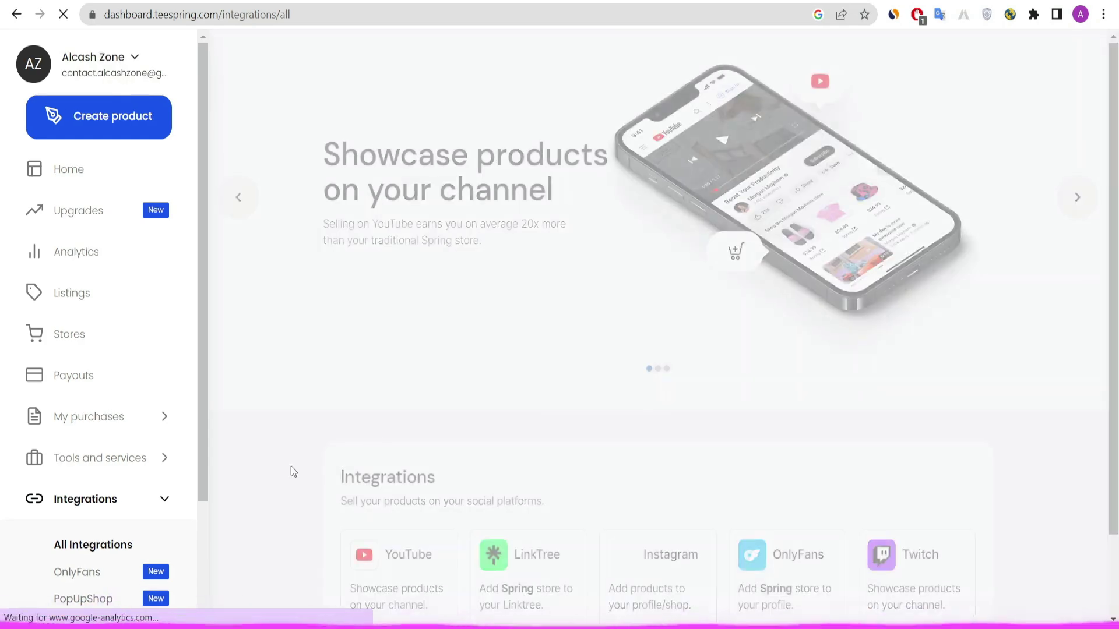
scroll(93, 500, "down", 3)
scroll(444, 457, "down", 2)
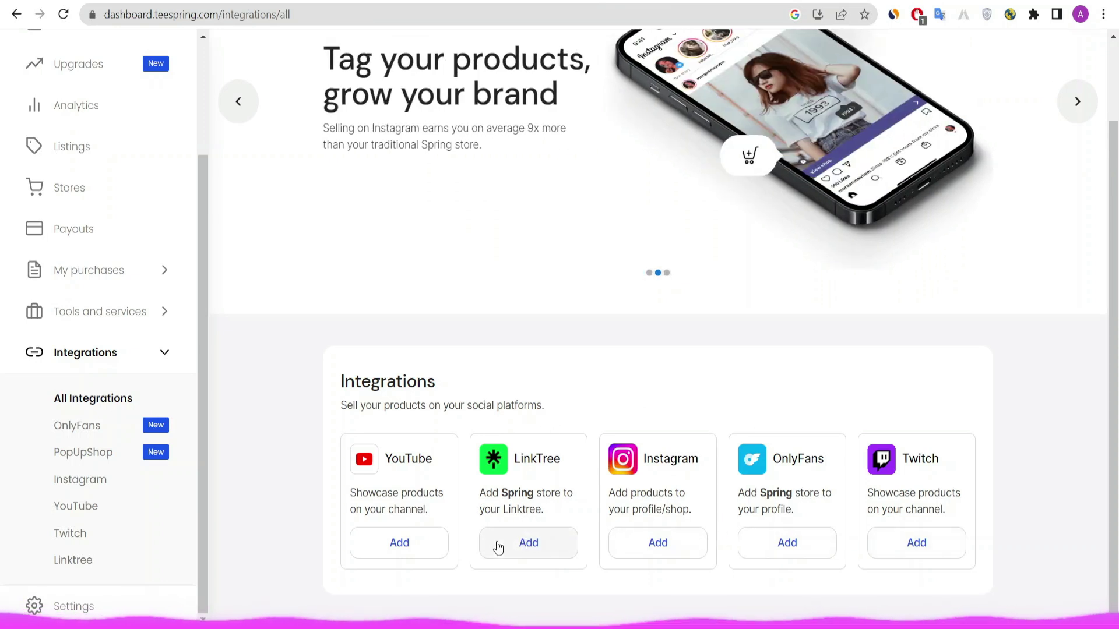
left_click_drag(549, 411, 342, 392)
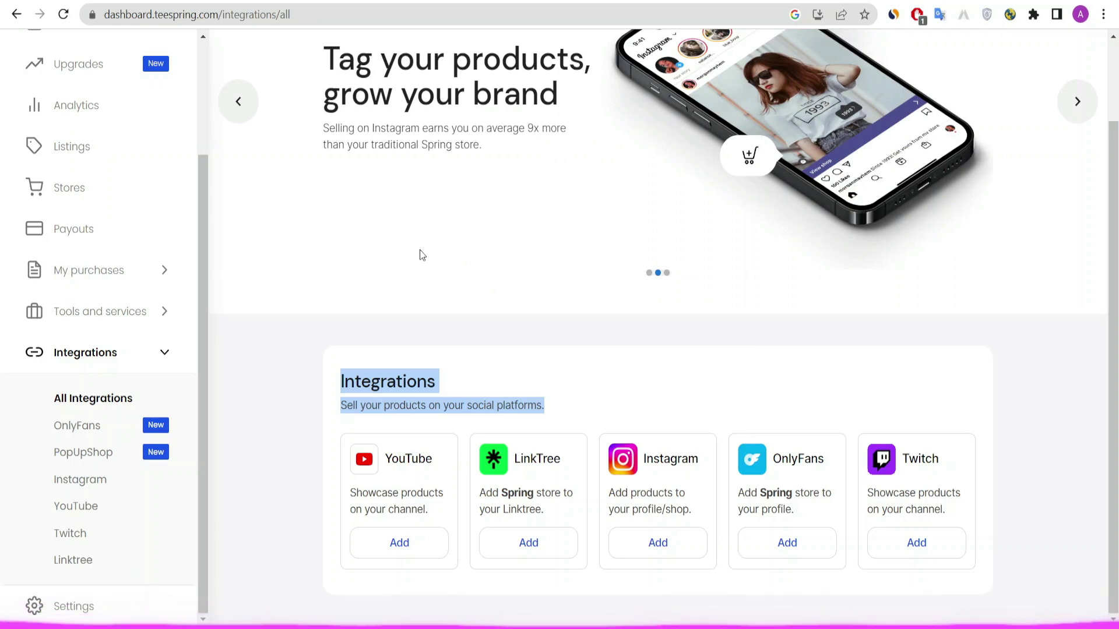
Open the Alcash Zone store in the store editor and look through its layout sections and featured products
scroll(68, 341, "up", 3)
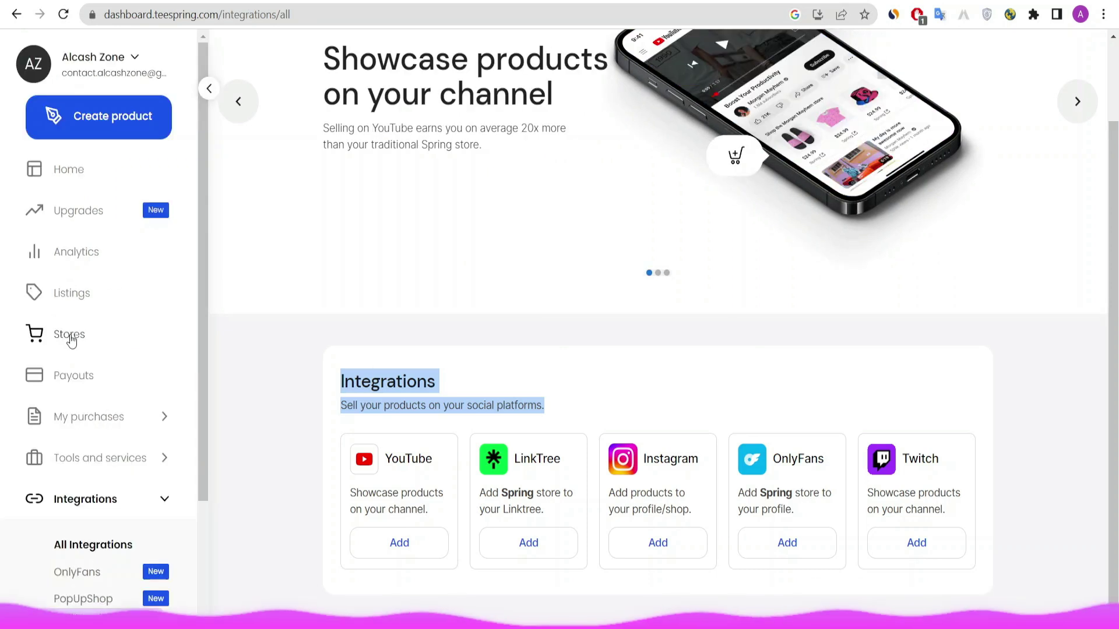
left_click(69, 338)
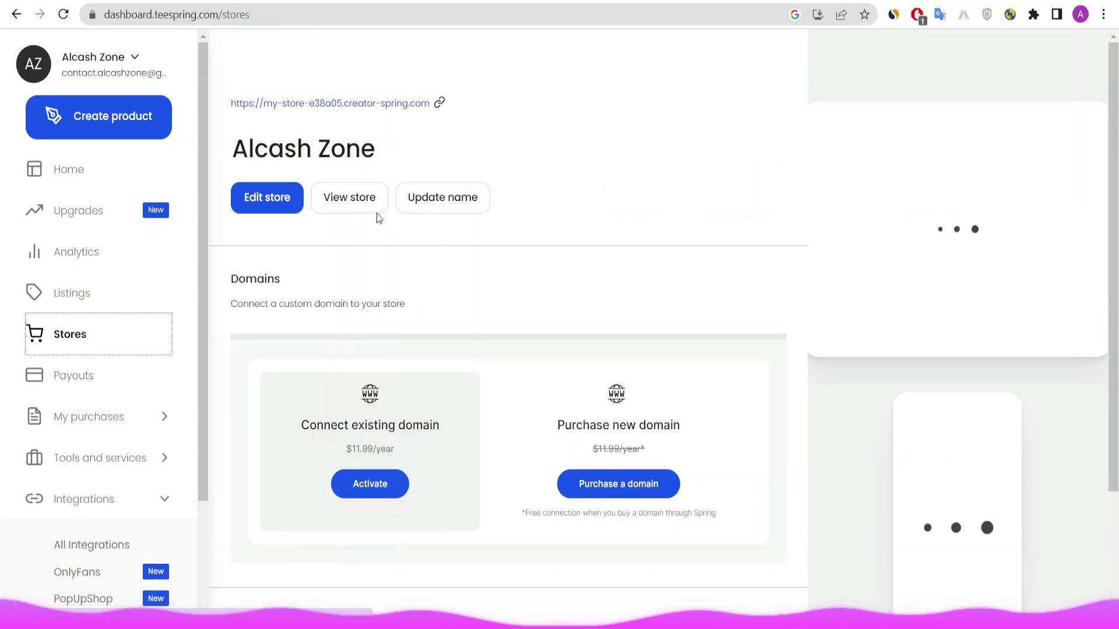
left_click(251, 199)
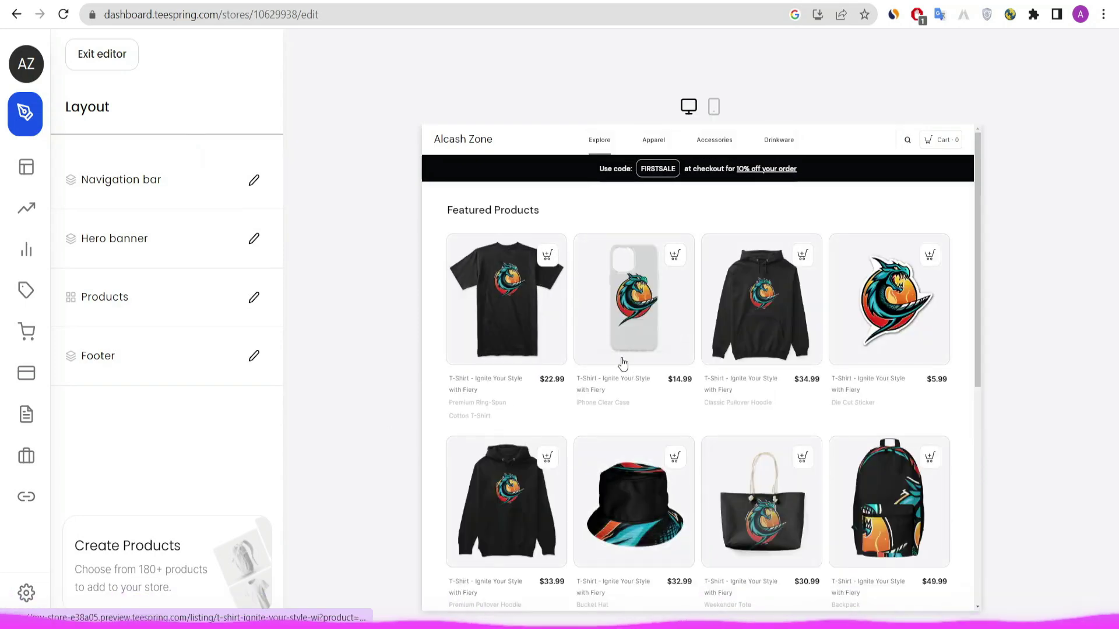
scroll(839, 358, "down", 3)
scroll(616, 439, "up", 3)
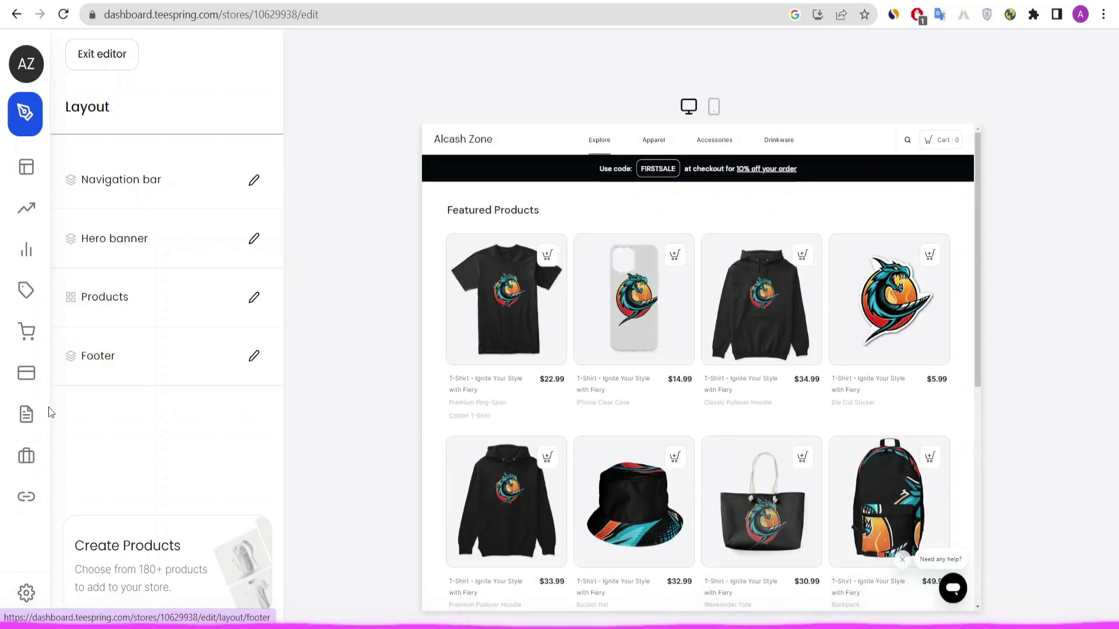
Open the payouts page and its linked settings, and examine the PayPal address and Payoneer options
left_click(58, 378)
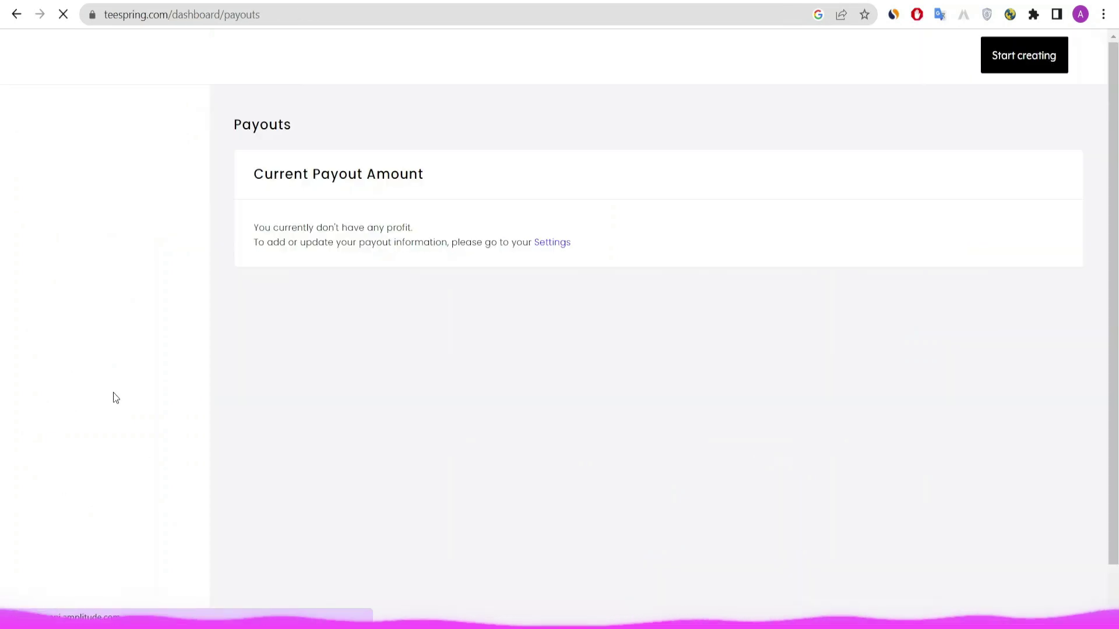
left_click(564, 250)
scroll(420, 396, "down", 10)
scroll(300, 283, "down", 4)
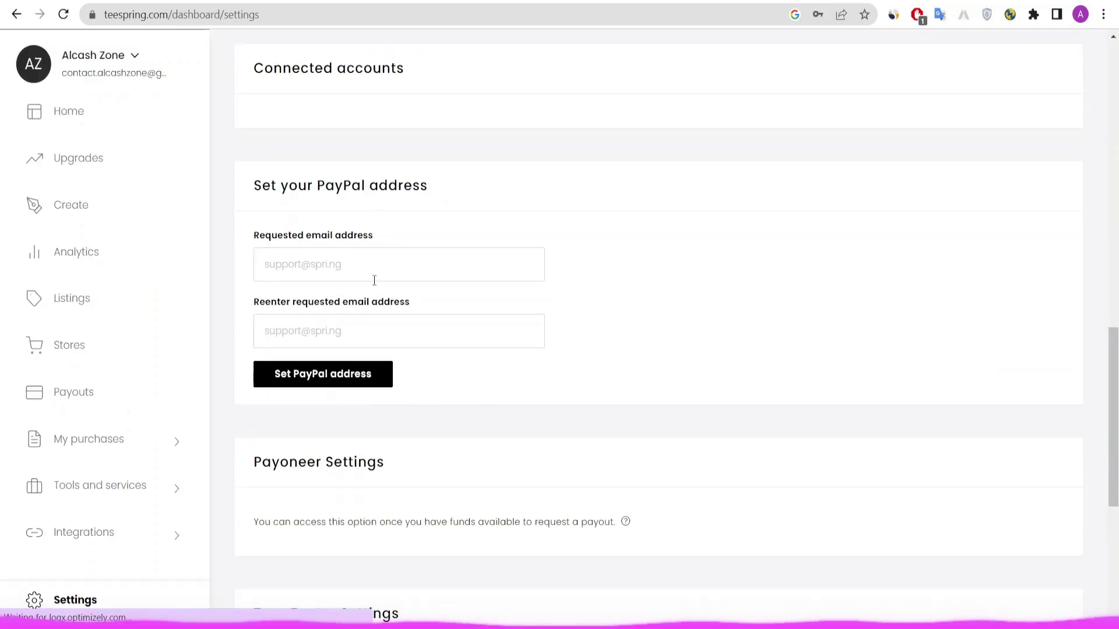
scroll(478, 315, "down", 5)
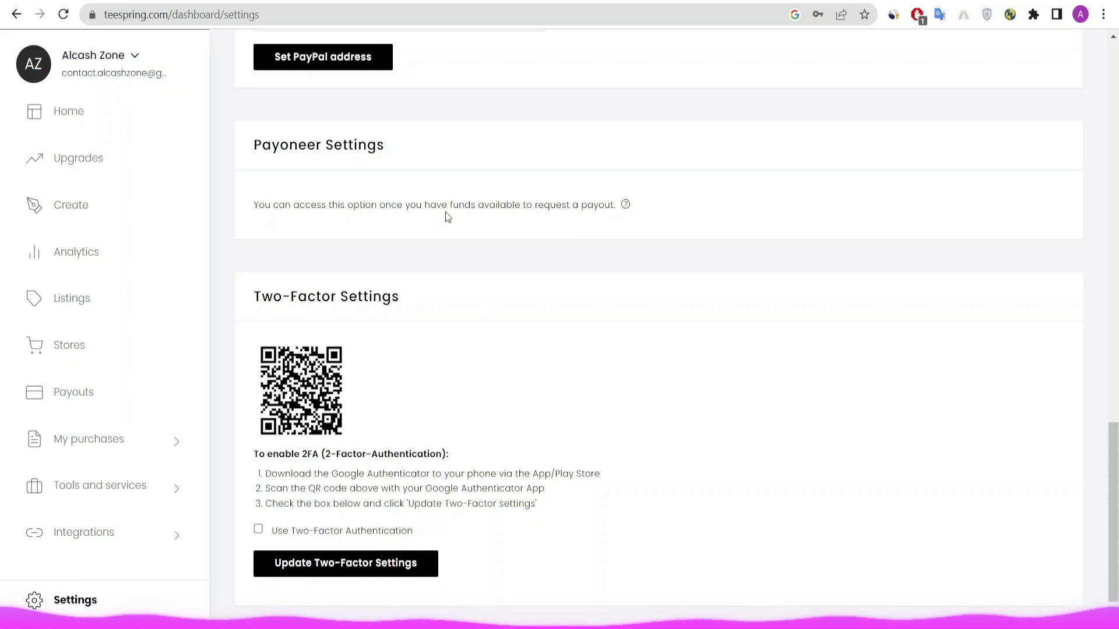
left_click_drag(253, 206, 616, 241)
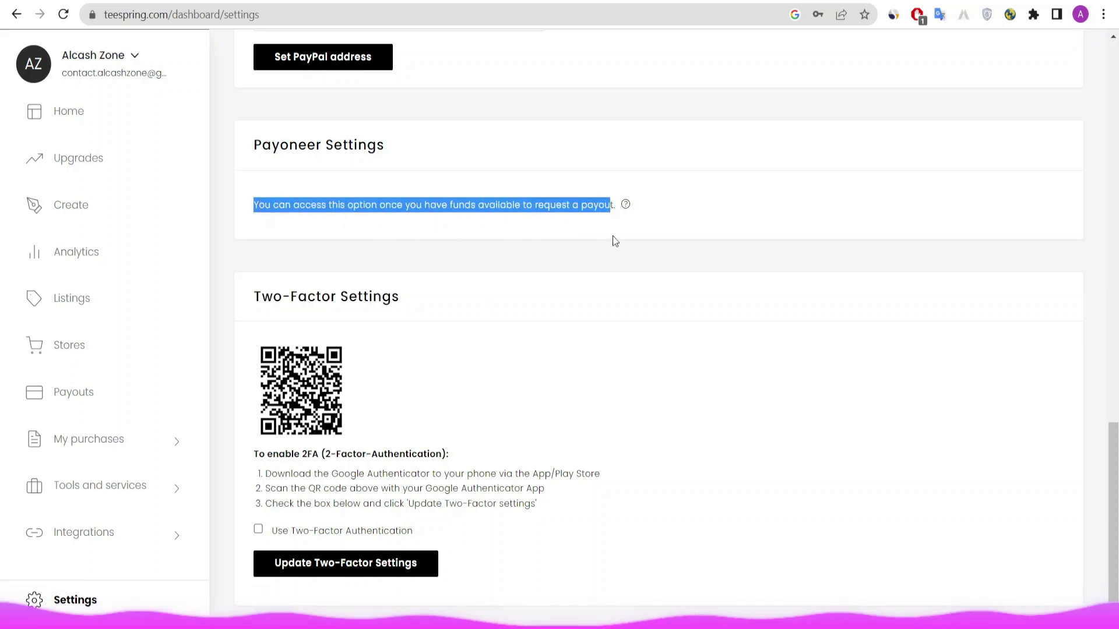
left_click(653, 259)
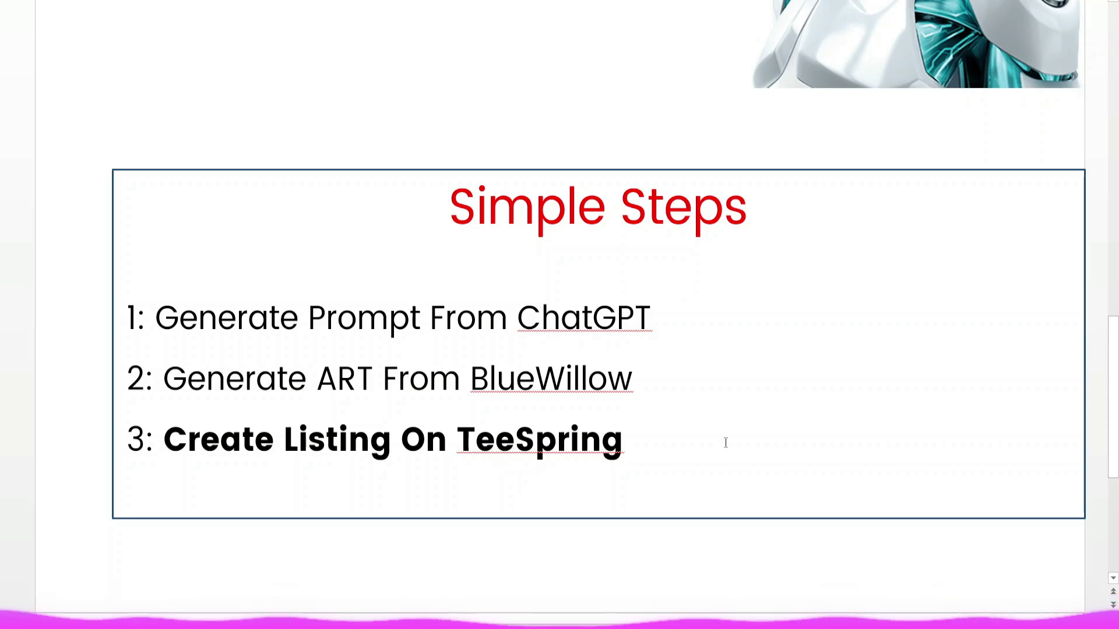
Review the Print On Demand Business document from the Simple Steps list up to its title, and return to the Teespring settings page
scroll(726, 443, "up", 5)
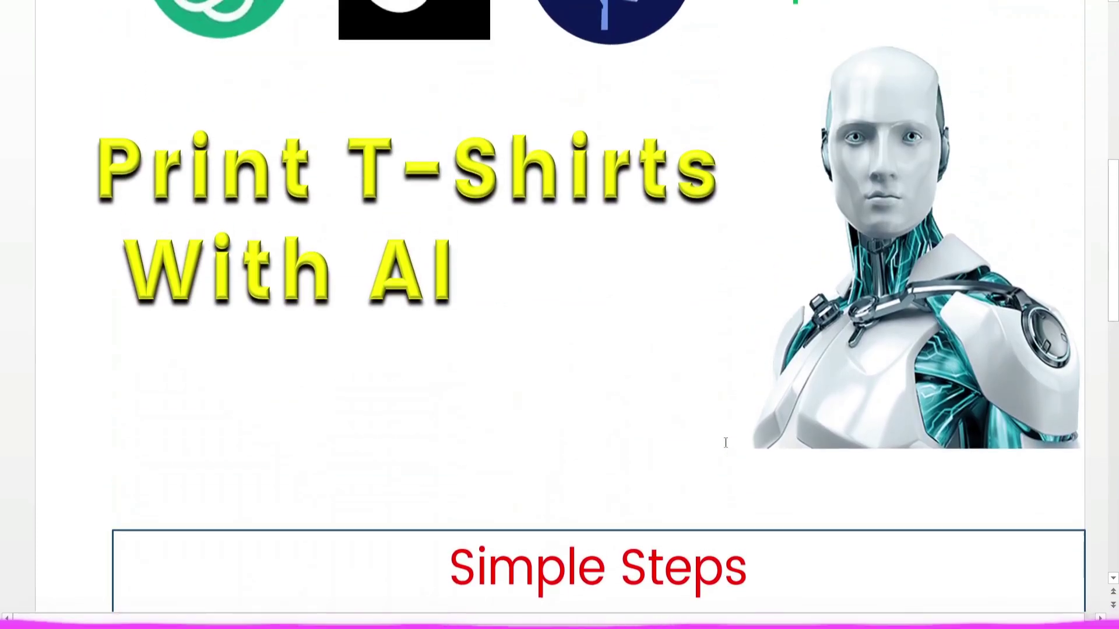
scroll(725, 443, "up", 4)
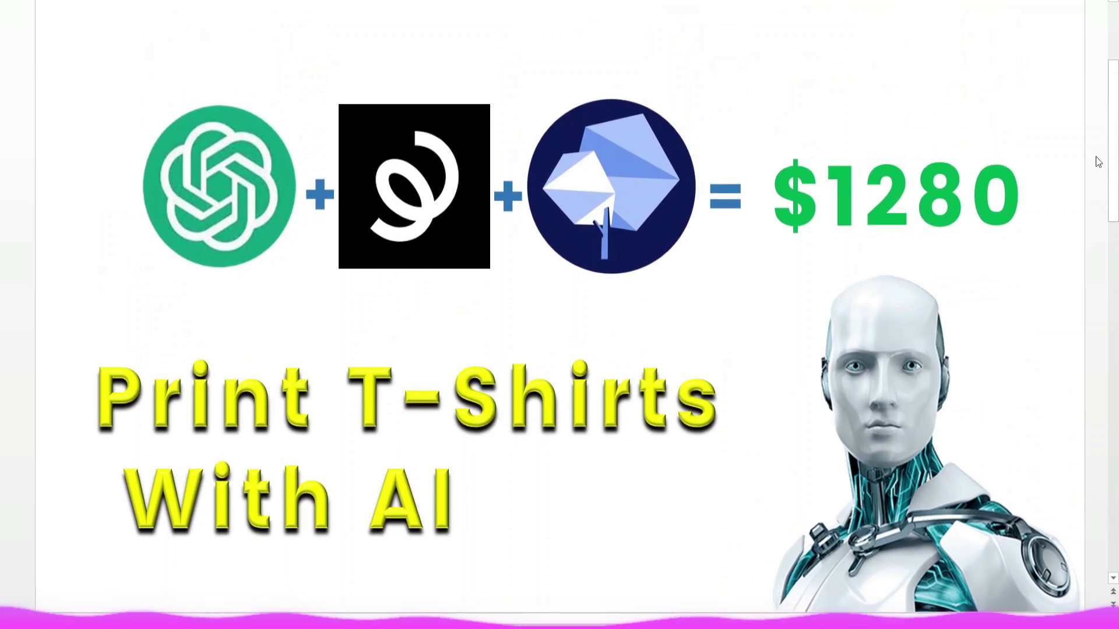
scroll(751, 300, "up", 3)
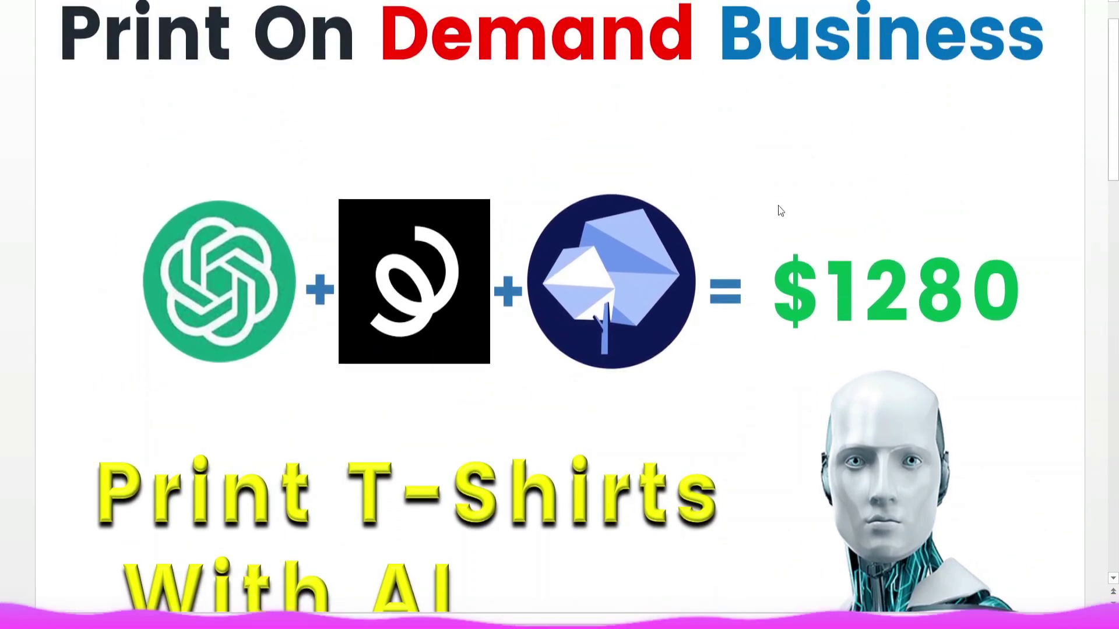
scroll(781, 211, "up", 1)
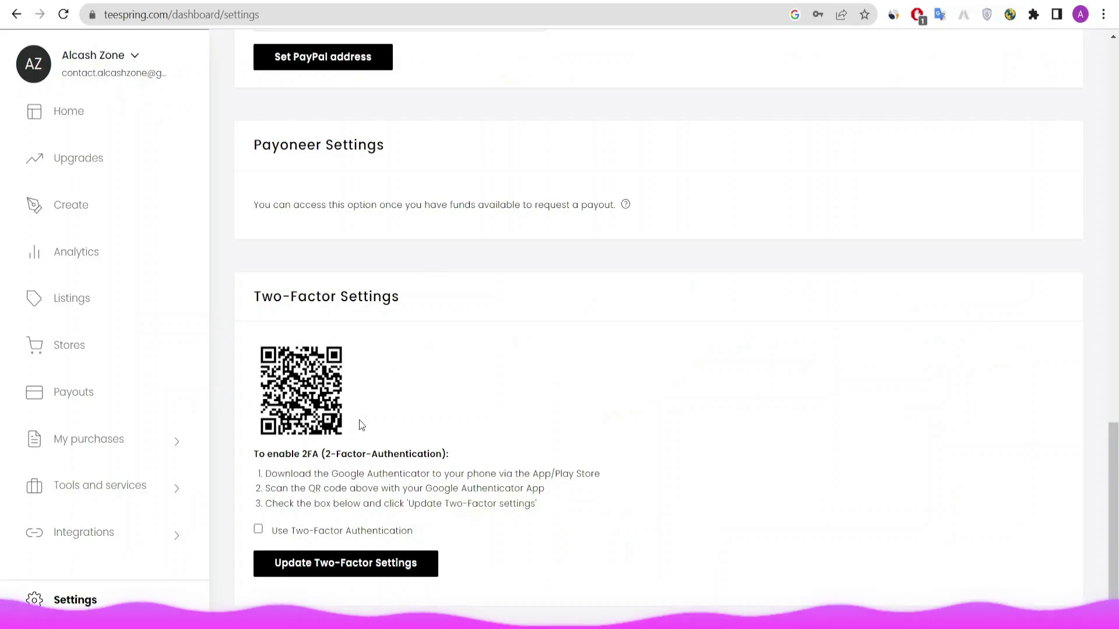
scroll(629, 369, "up", 15)
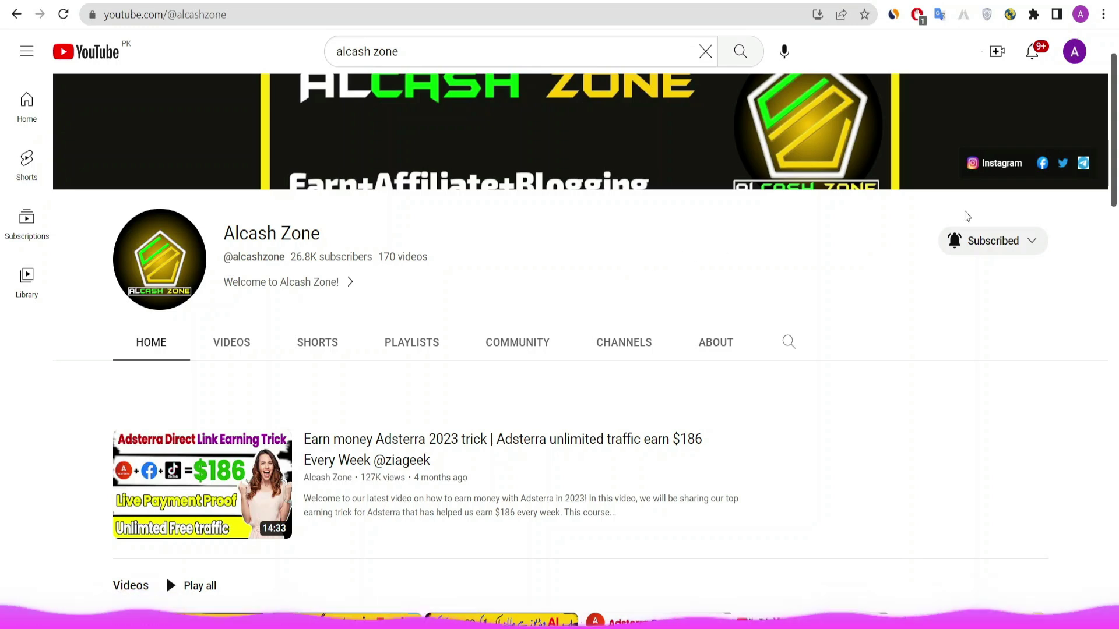
Switch to the Alcash Zone channel on YouTube and look through its created playlists
scroll(463, 245, "down", 1)
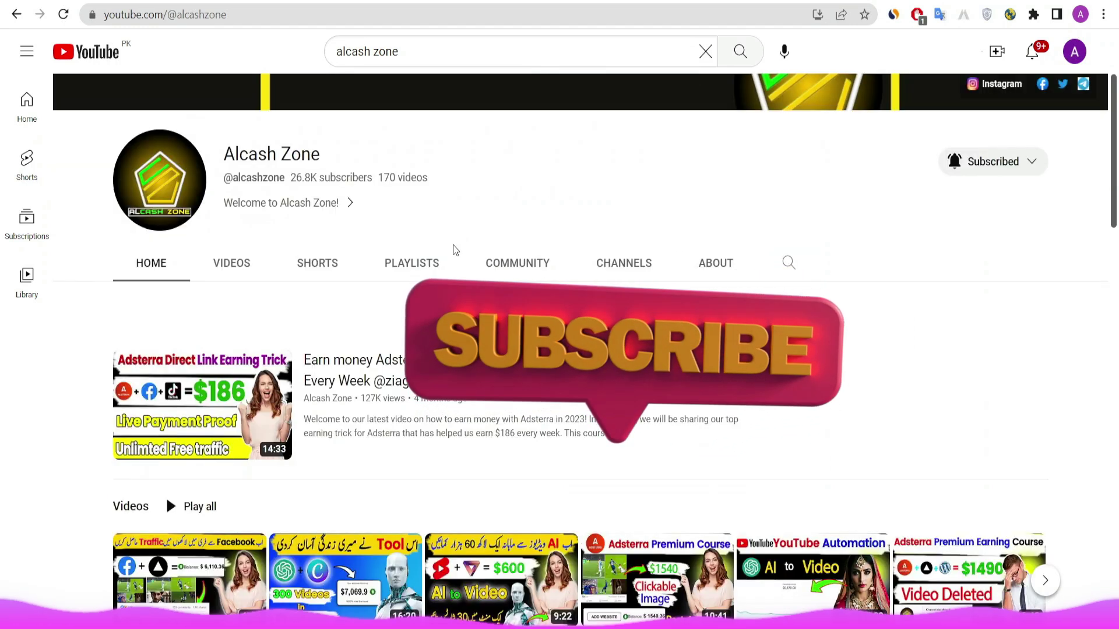
left_click(402, 263)
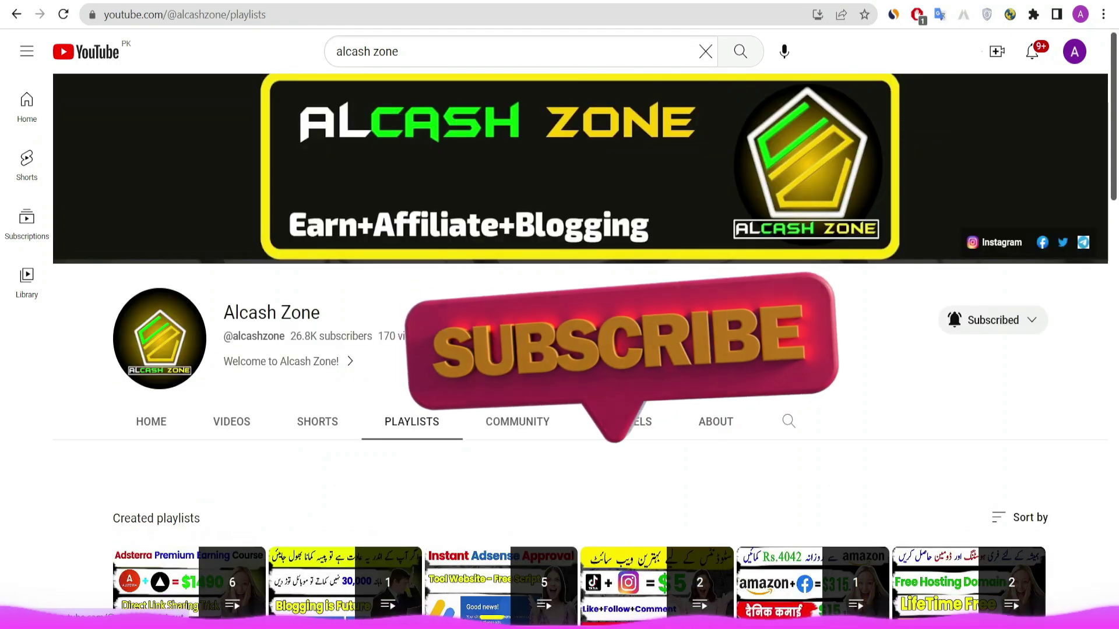
scroll(359, 379, "down", 8)
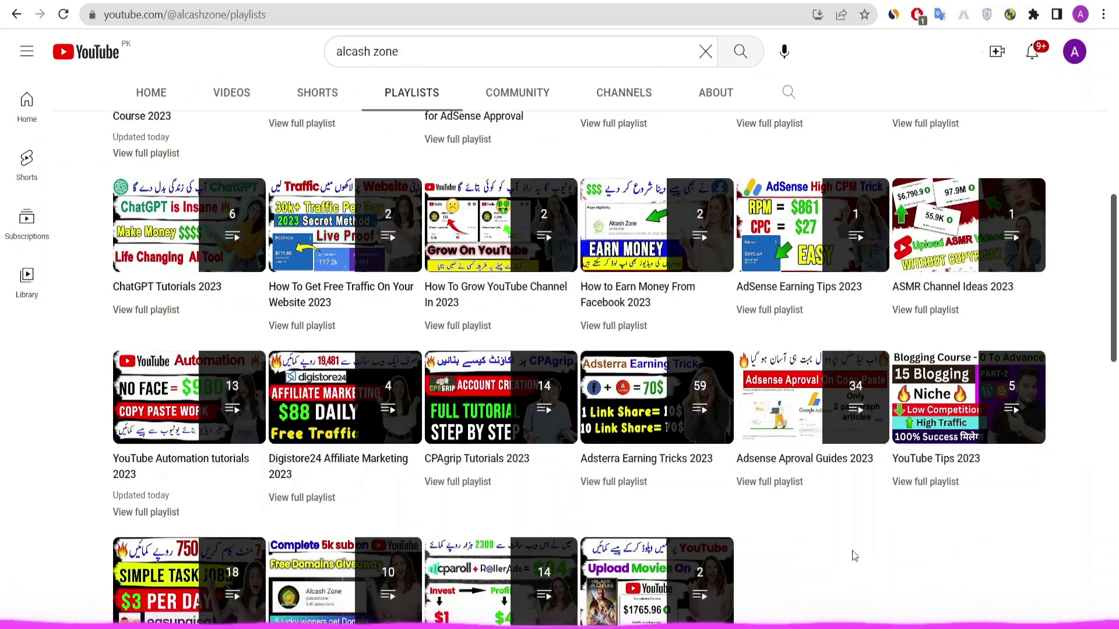
scroll(920, 576, "up", 10)
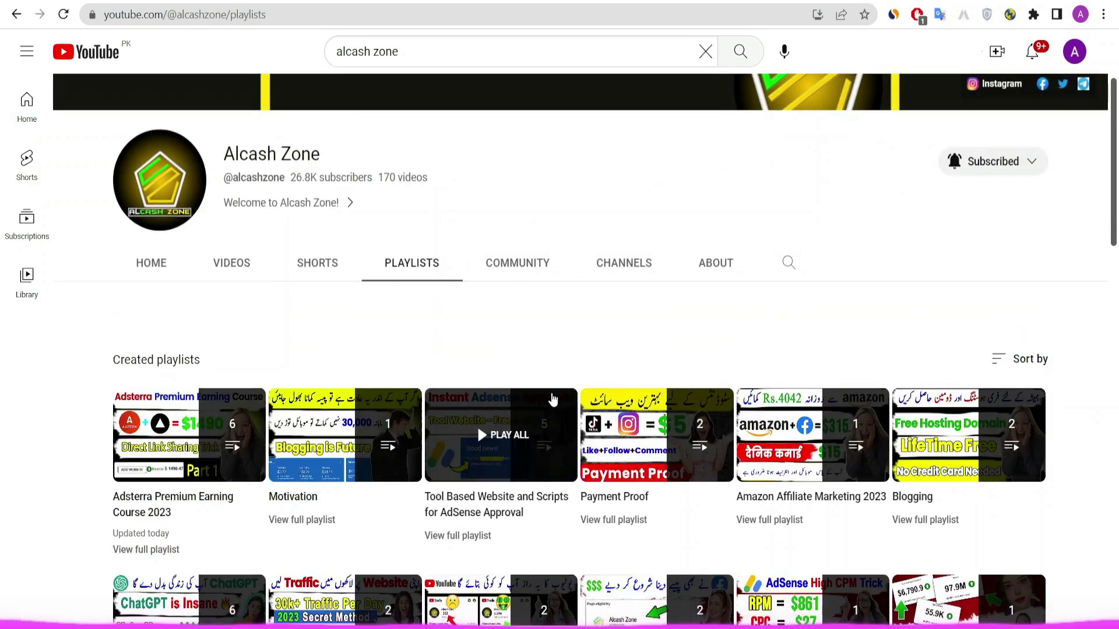
scroll(699, 419, "down", 6)
scroll(889, 554, "down", 5)
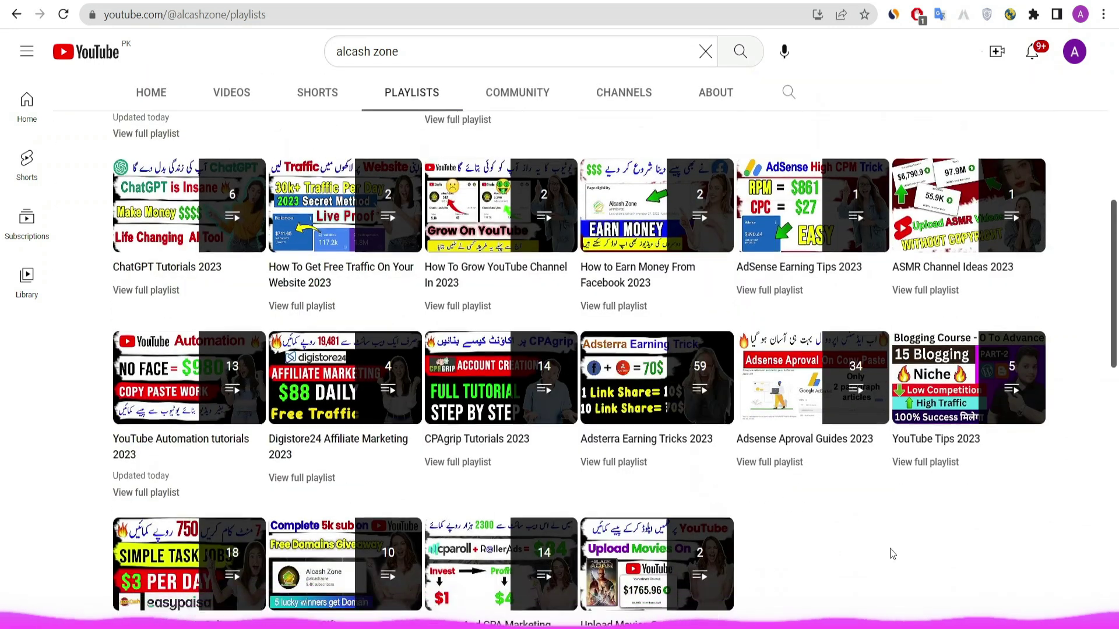
scroll(896, 554, "up", 11)
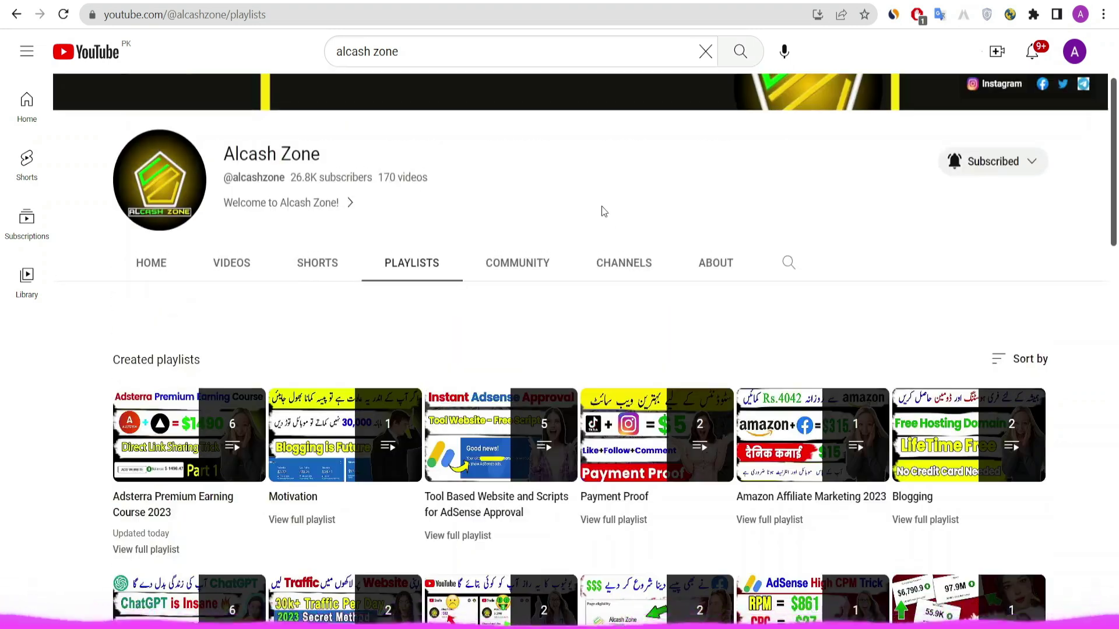